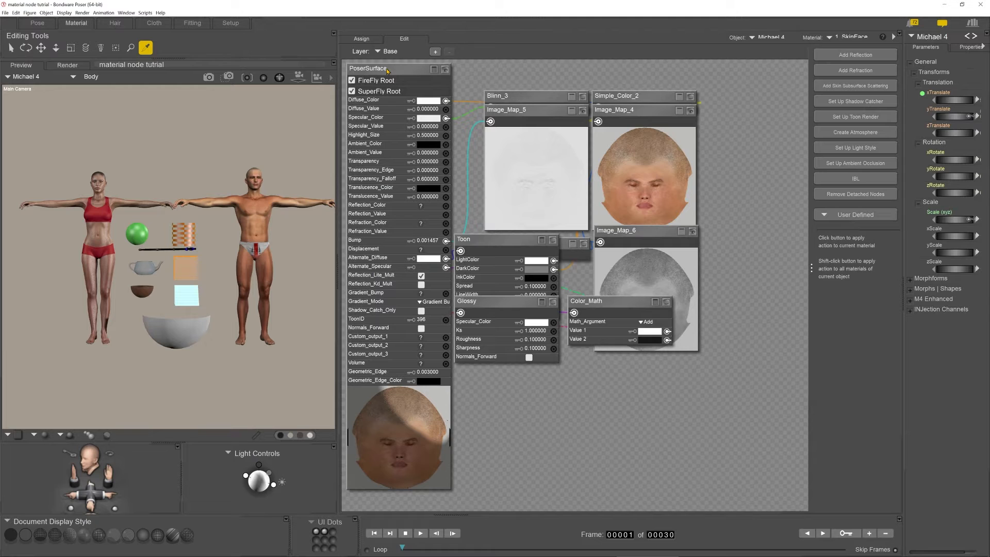
pyautogui.click(387, 71)
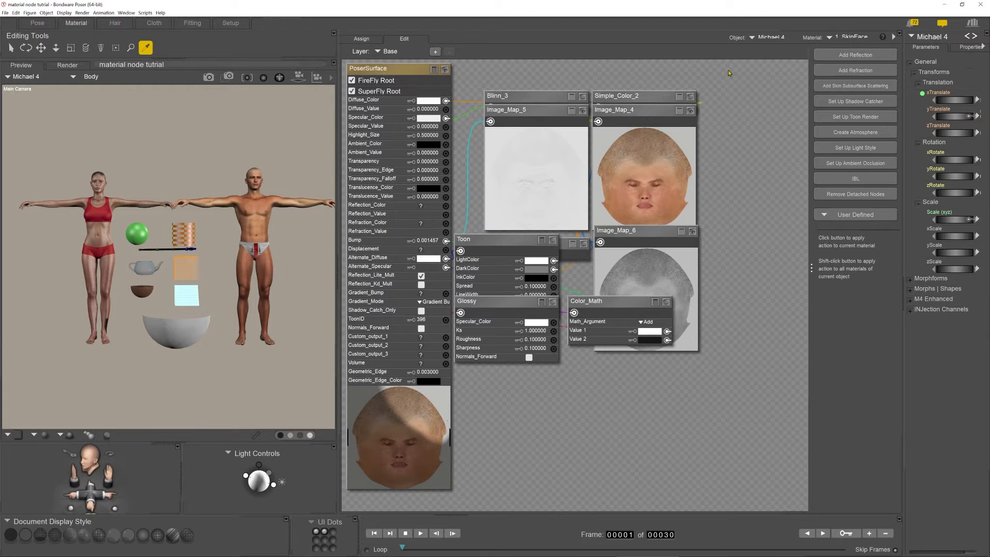
pyautogui.rightClick(739, 83)
pyautogui.moveTo(772, 90)
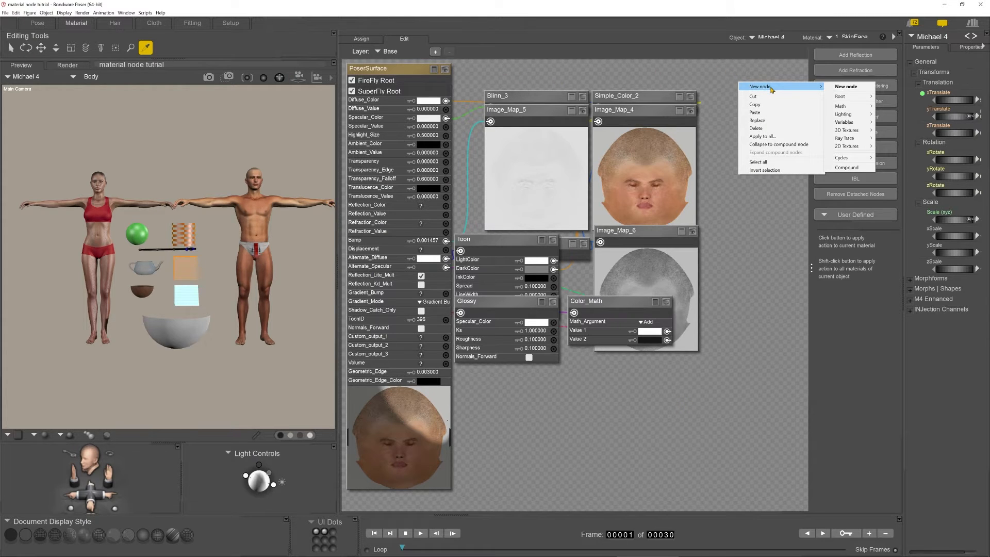
pyautogui.click(723, 74)
pyautogui.click(707, 75)
# Add a PhysicalSurface root node to the face material and place it beside the PoserSurface node.
pyautogui.rightClick(742, 83)
pyautogui.moveTo(802, 91)
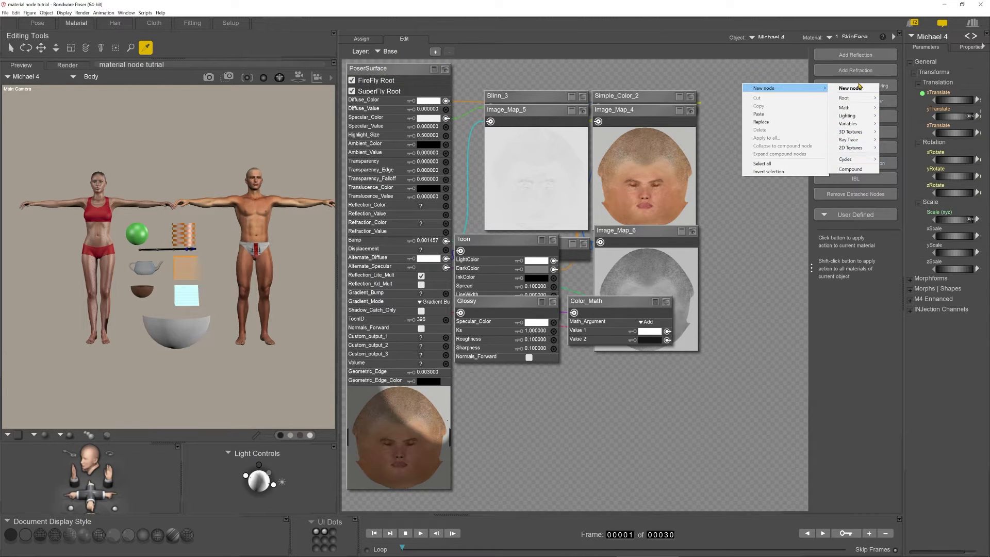
pyautogui.moveTo(858, 98)
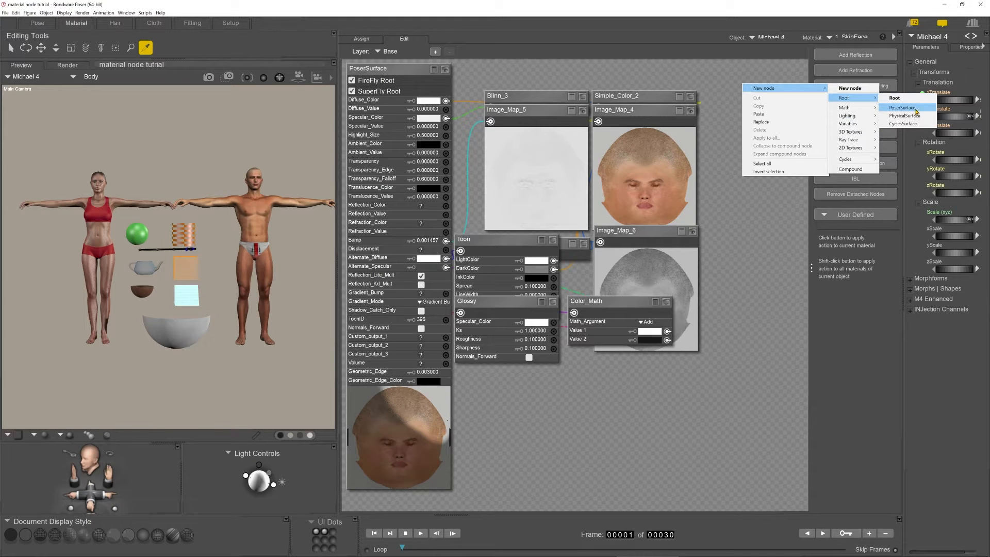
pyautogui.click(904, 116)
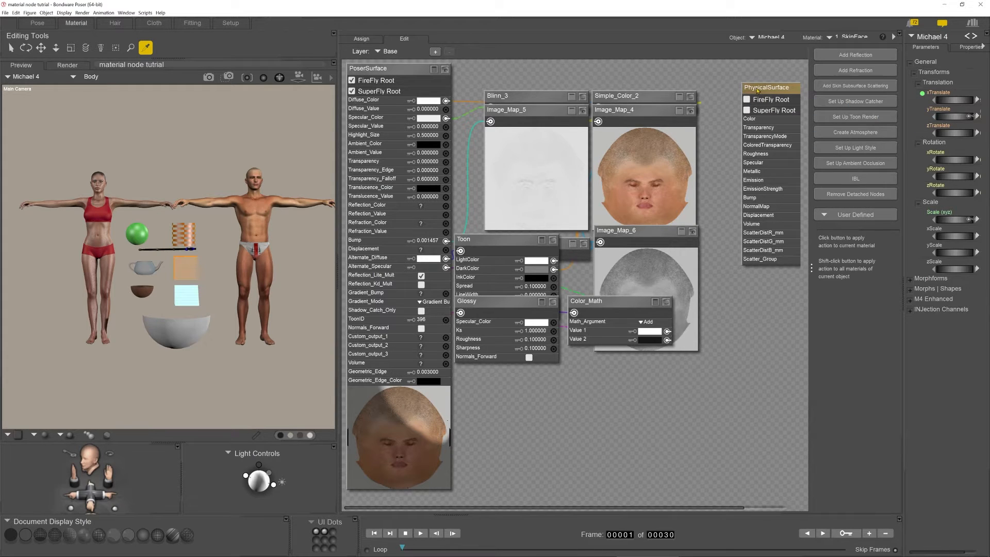
pyautogui.moveTo(768, 90); pyautogui.dragTo(611, 79)
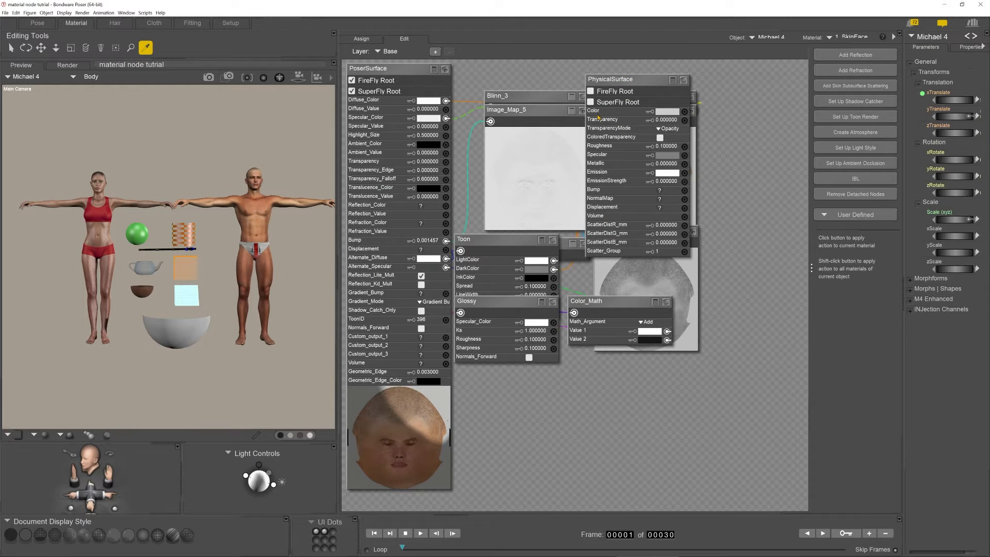
pyautogui.moveTo(609, 80); pyautogui.dragTo(487, 78)
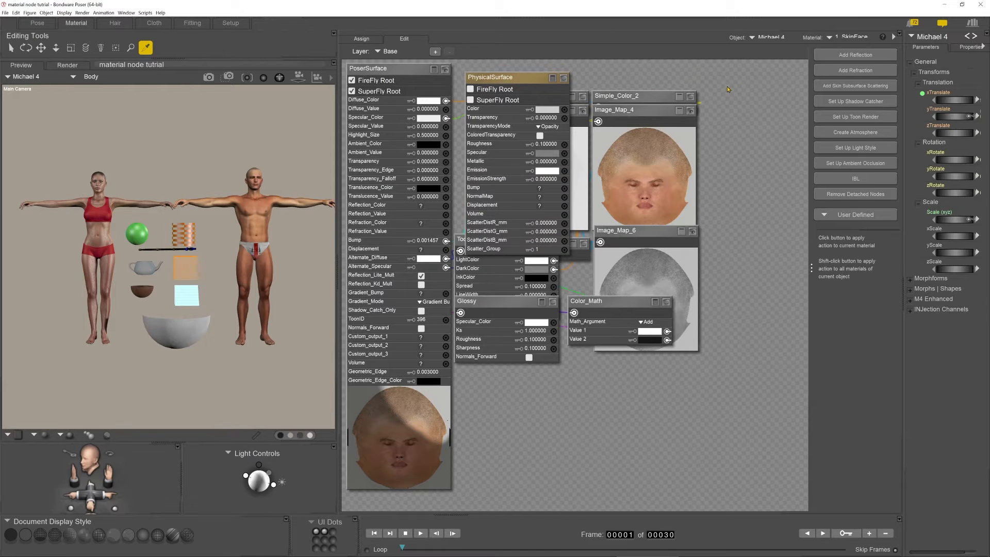
# Add a CyclesSurface root node and place it beyond the PhysicalSurface node, near the upper image map.
pyautogui.rightClick(728, 87)
pyautogui.moveTo(749, 93)
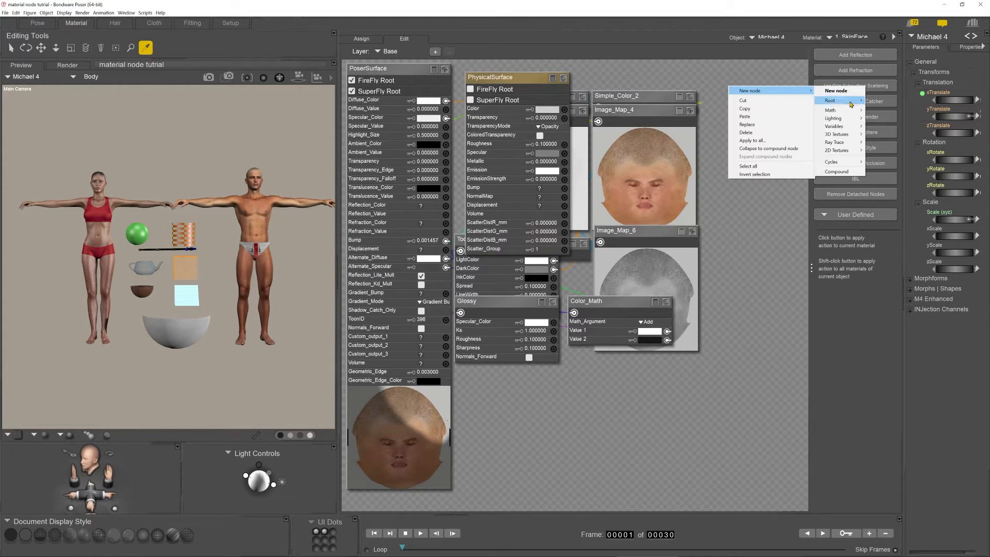
pyautogui.moveTo(846, 104)
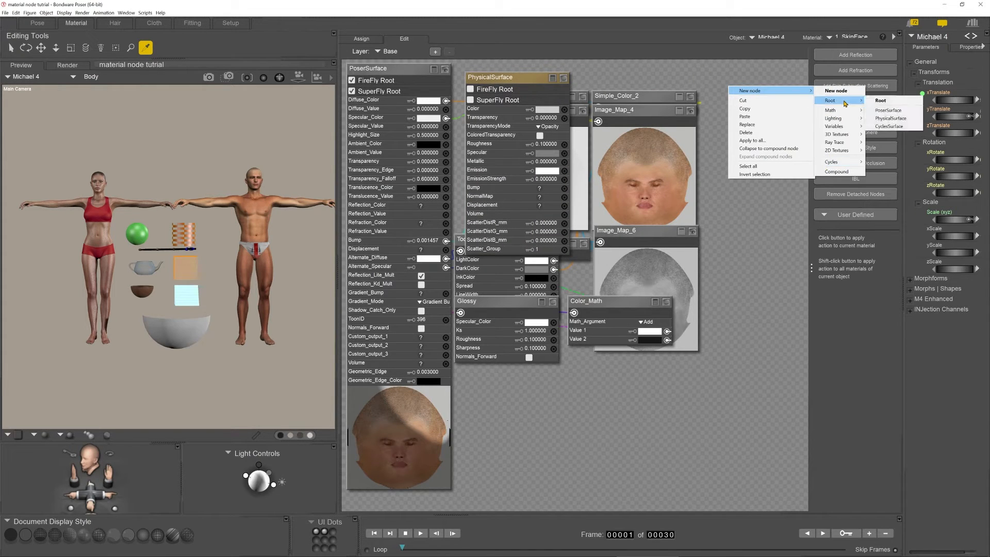
pyautogui.click(887, 125)
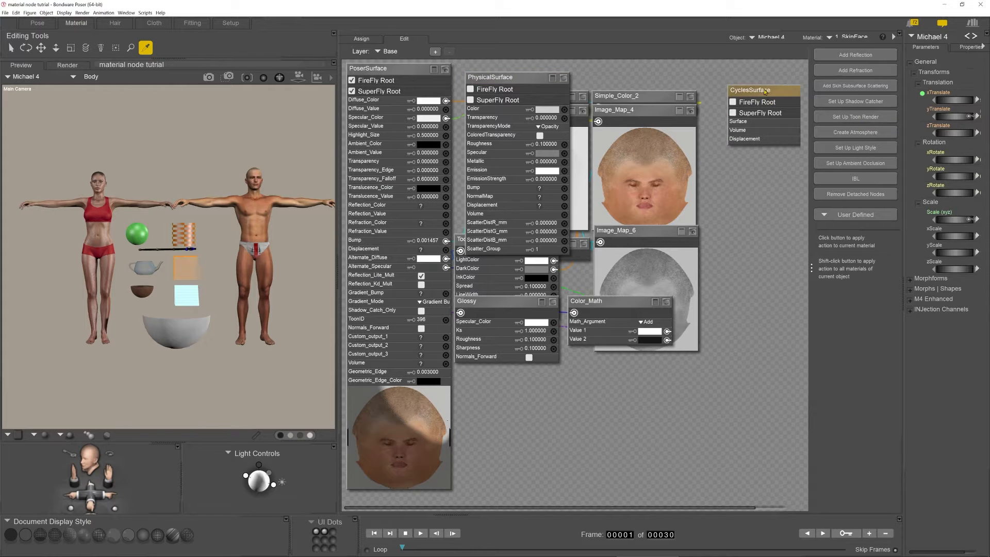
pyautogui.moveTo(765, 92); pyautogui.dragTo(721, 81)
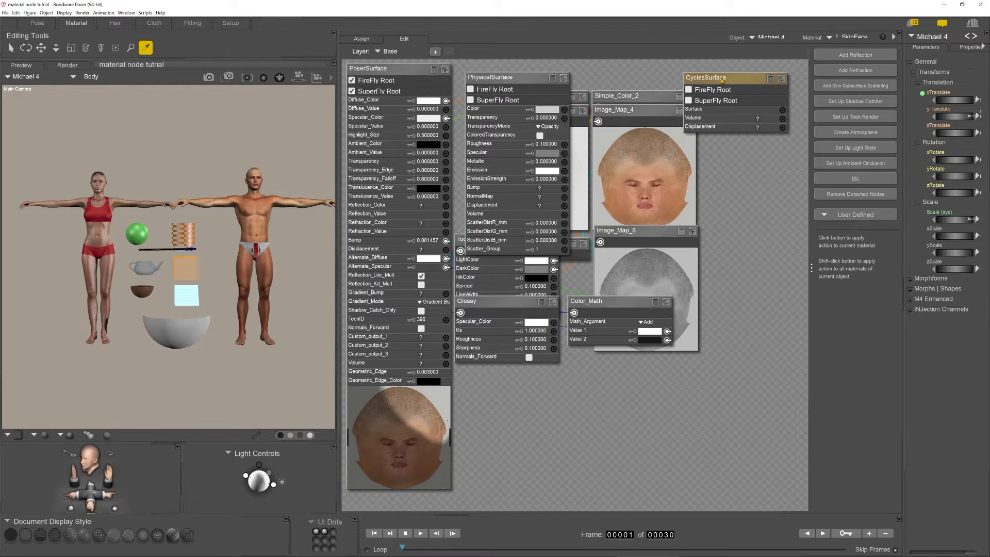
# Delete the PhysicalSurface and CyclesSurface nodes, leaving PoserSurface selected as the face material's root.
pyautogui.click(530, 79)
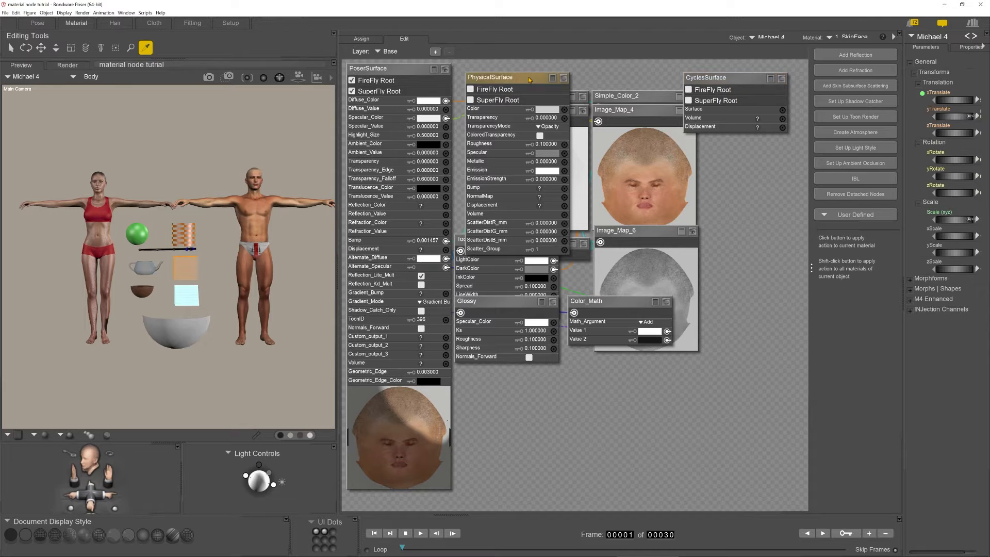
pyautogui.press('Delete')
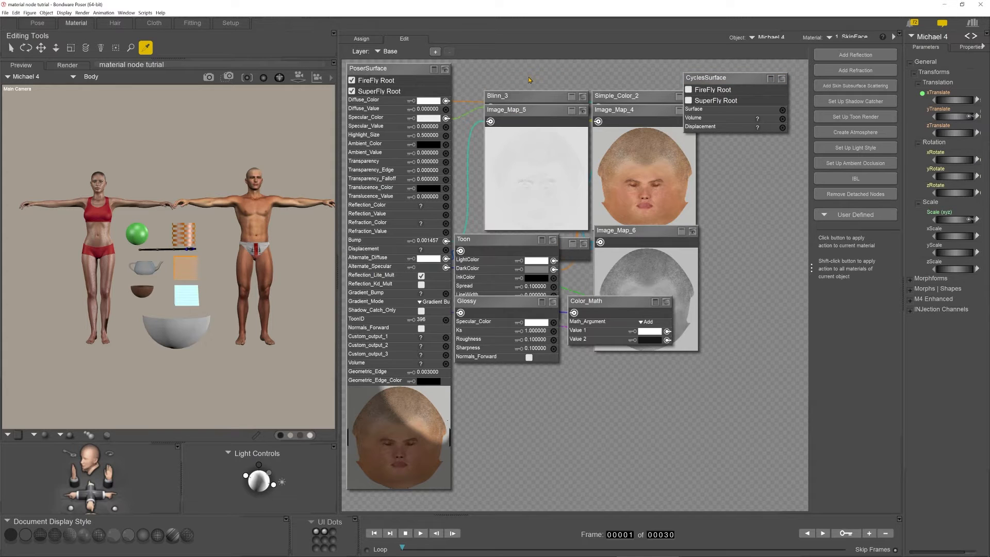
pyautogui.click(735, 81)
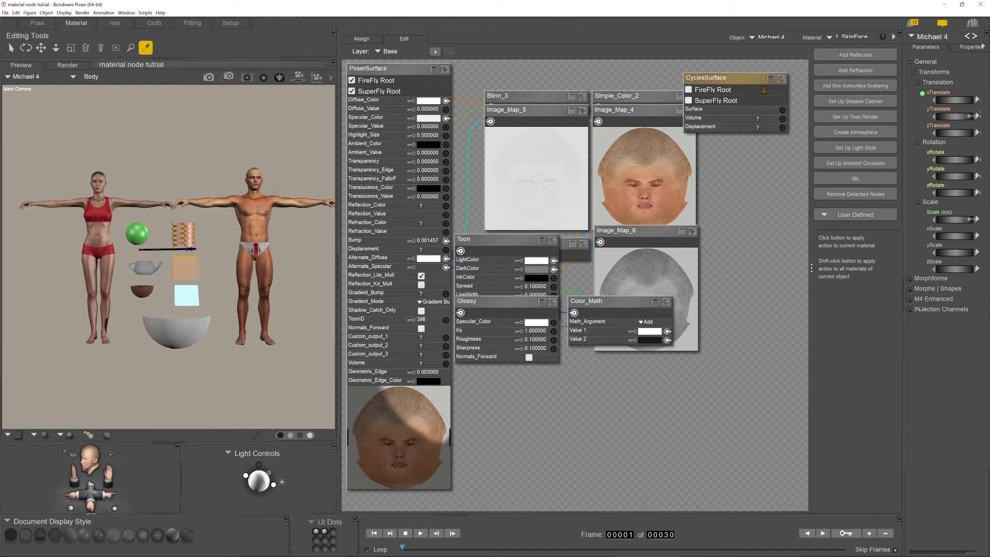
pyautogui.press('Delete')
pyautogui.click(406, 76)
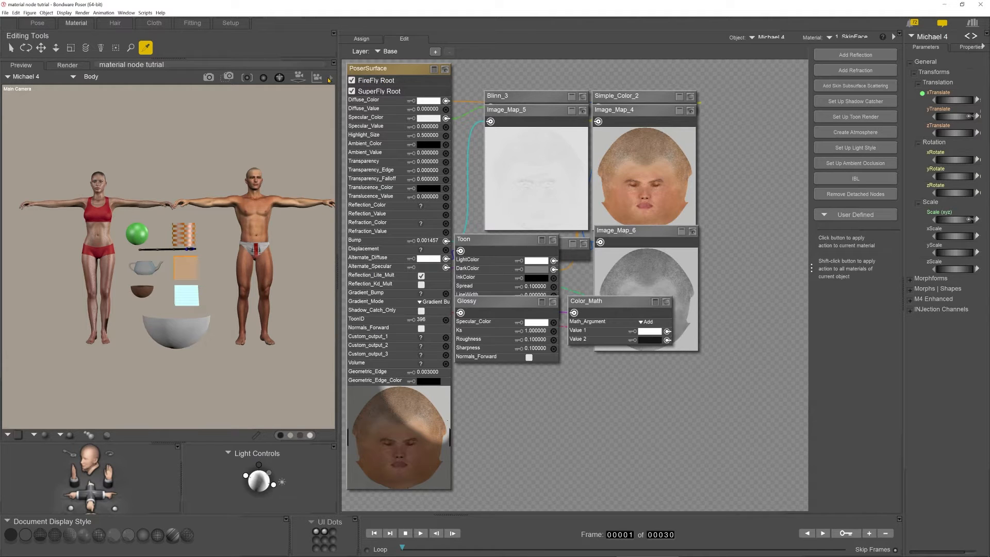
# Float the preview window out of its dock and restore the saved interface layout.
pyautogui.moveTo(331, 64); pyautogui.dragTo(226, 79)
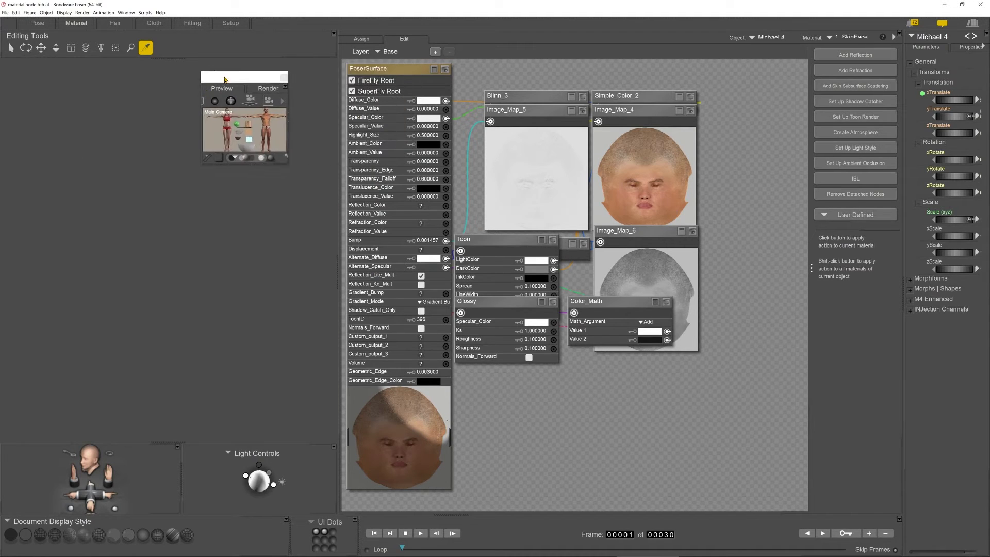
pyautogui.click(316, 532)
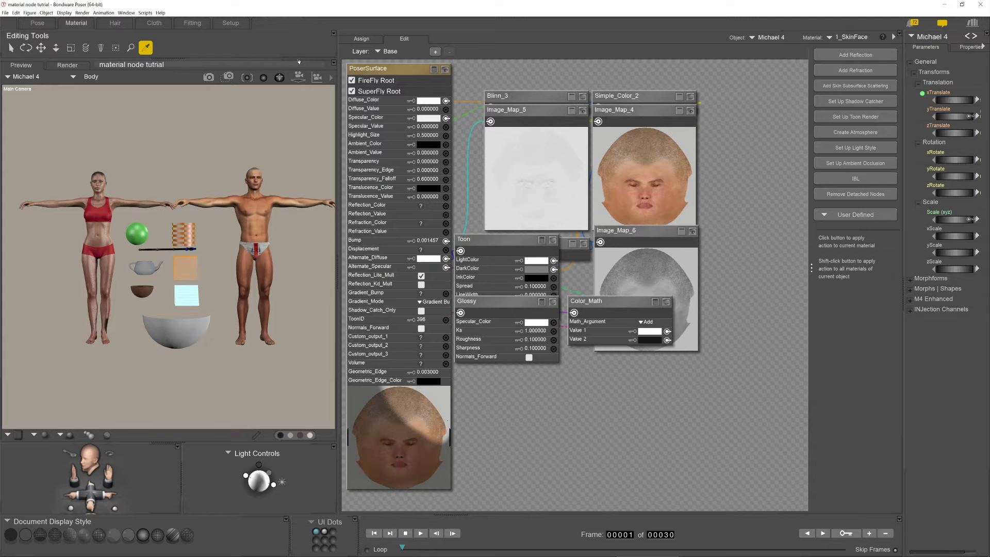
# Review the Sketch, SuperFly and FireFly render settings and save them without changing any option.
pyautogui.click(332, 78)
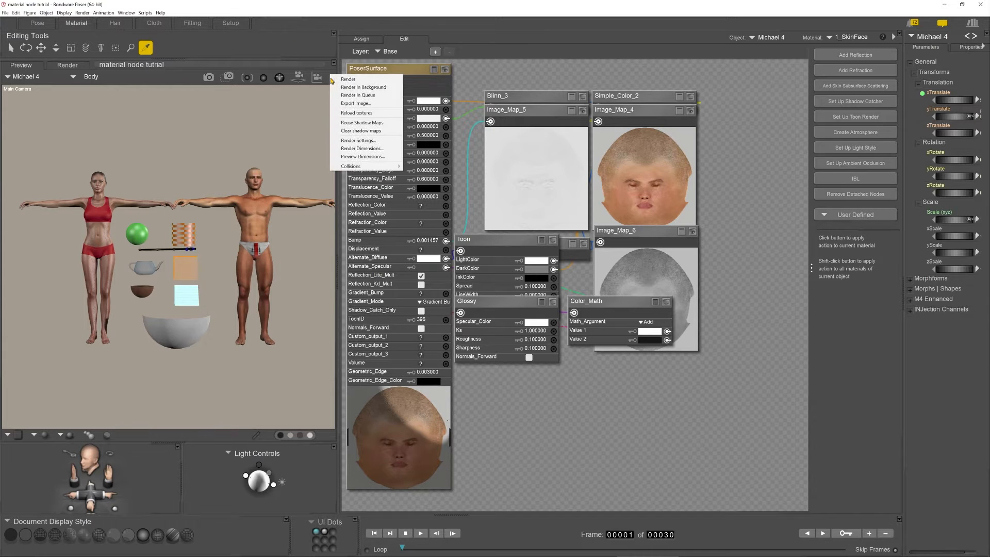
pyautogui.click(365, 141)
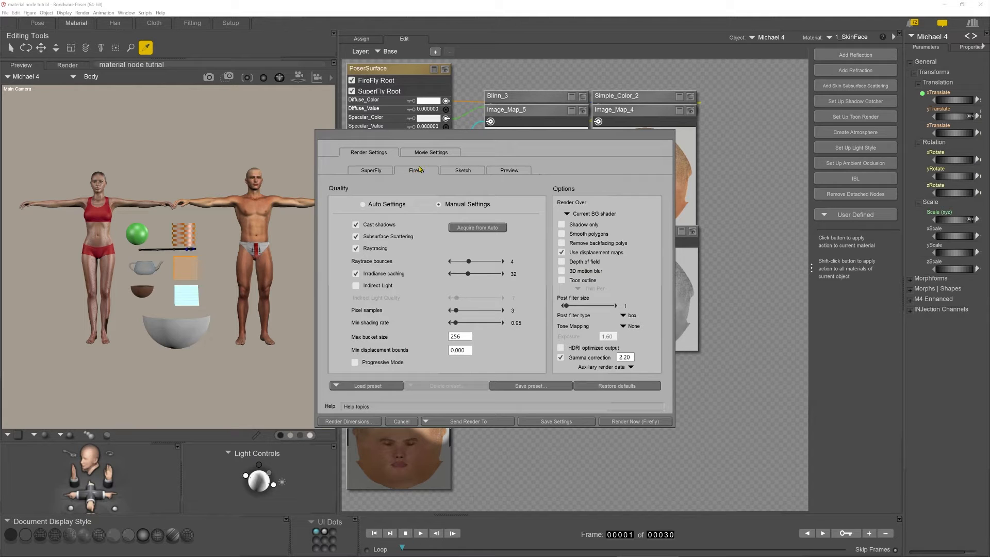
pyautogui.click(464, 170)
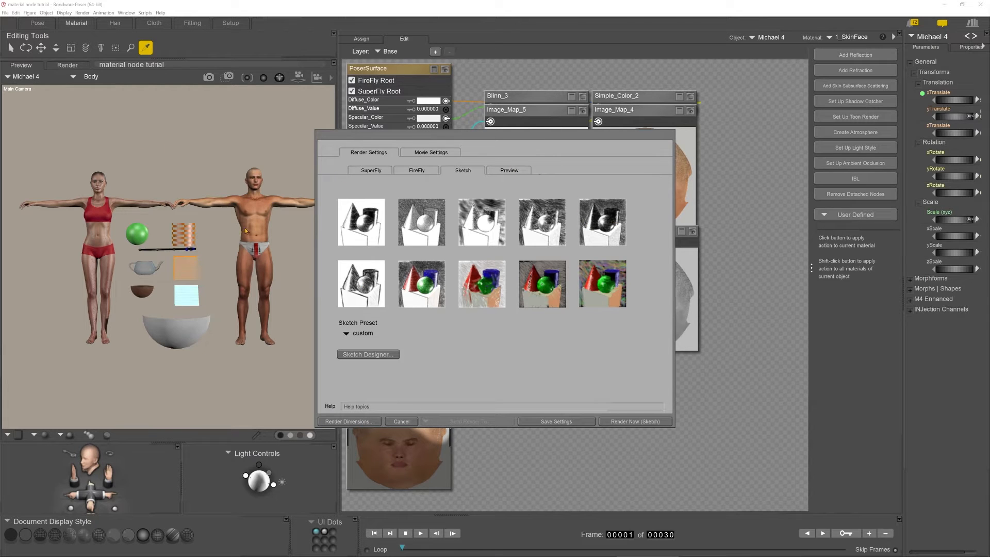
pyautogui.click(372, 170)
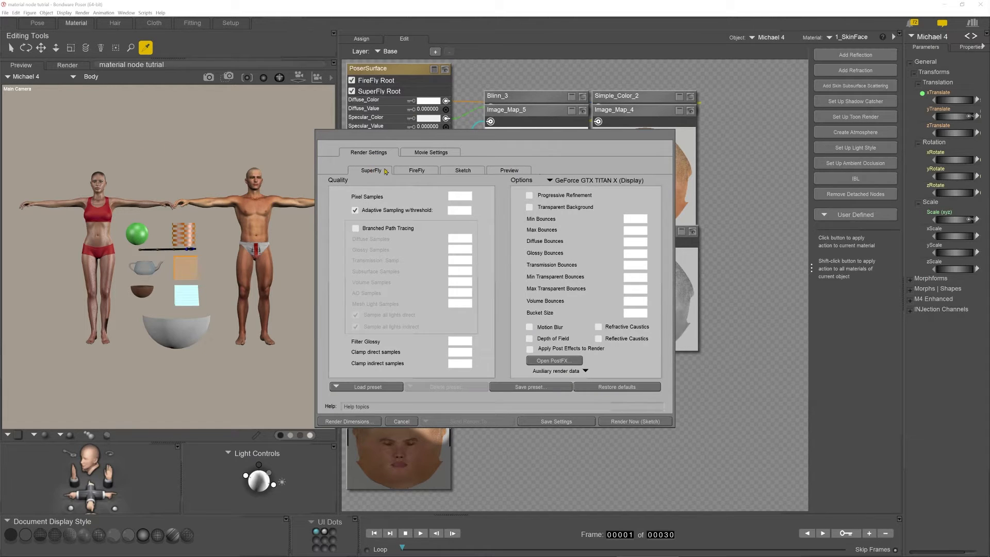
pyautogui.click(417, 171)
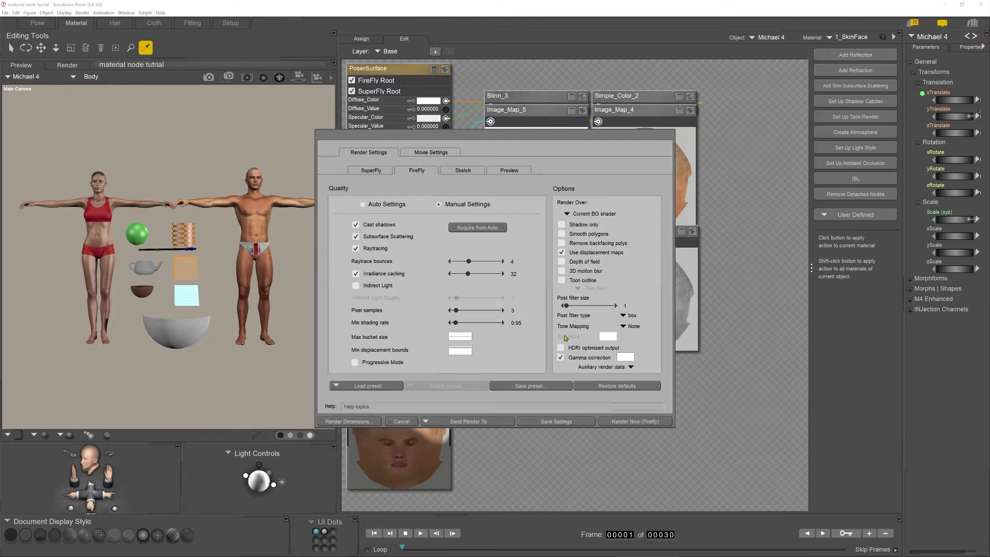
pyautogui.click(561, 423)
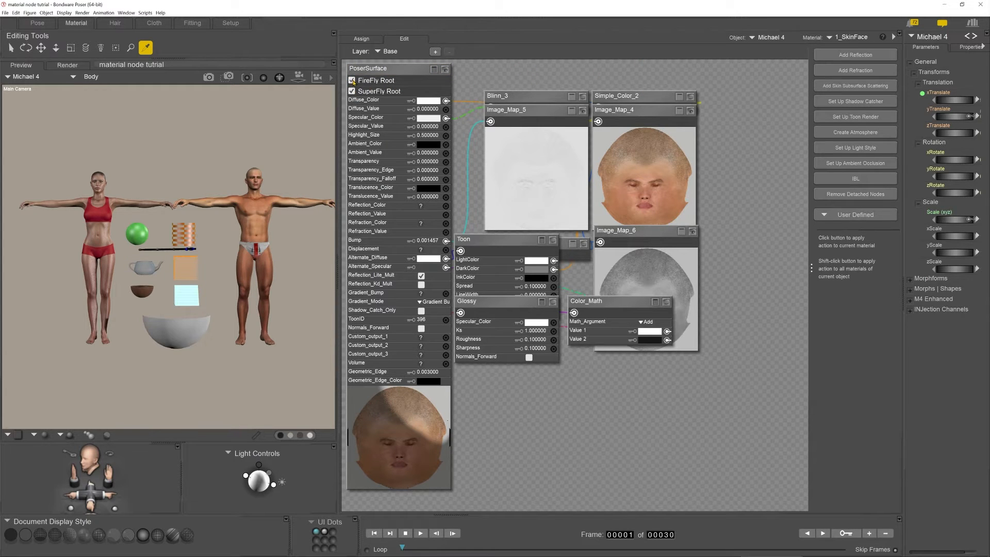
# Browse the node categories available for a new node, including Cycles and Root, without adding one.
pyautogui.click(391, 71)
pyautogui.rightClick(562, 75)
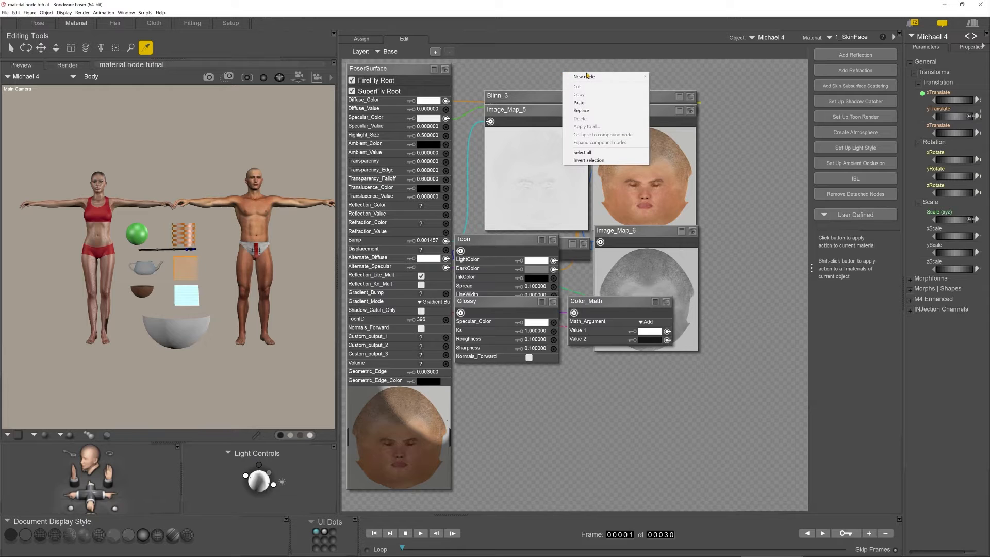
pyautogui.moveTo(586, 79)
pyautogui.moveTo(674, 149)
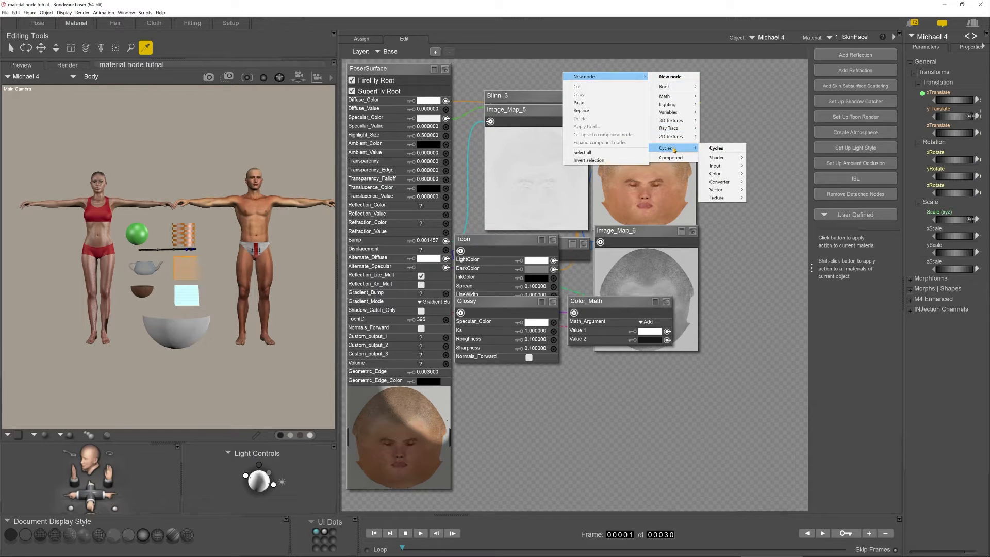
pyautogui.moveTo(723, 160)
pyautogui.moveTo(673, 87)
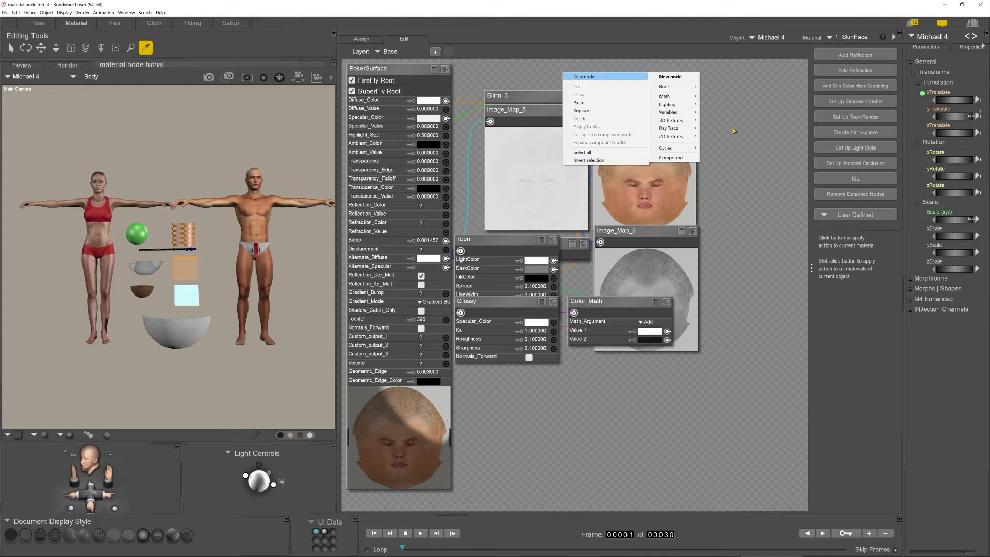
pyautogui.click(514, 78)
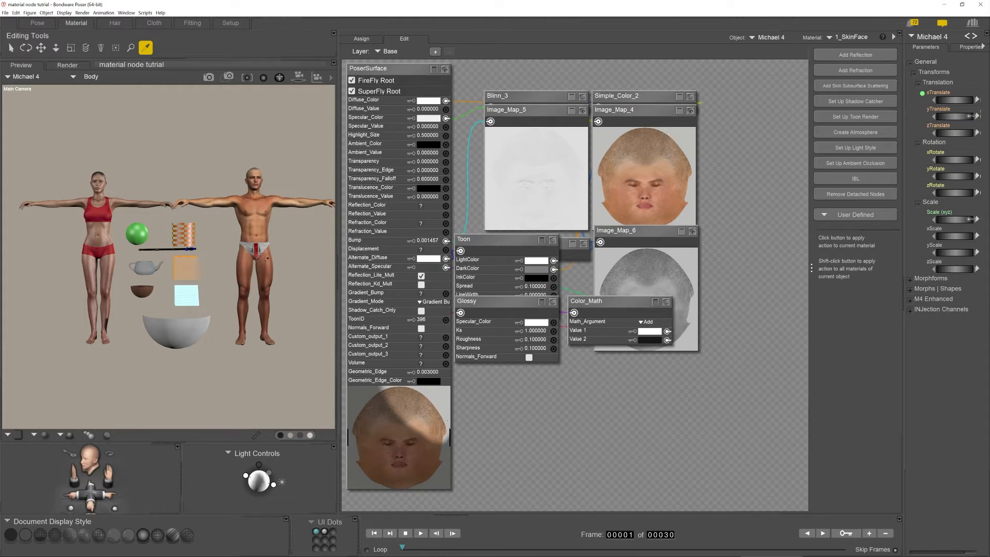
# Load the material of the patterned transparency square and show the preview of its Tile node.
pyautogui.click(188, 231)
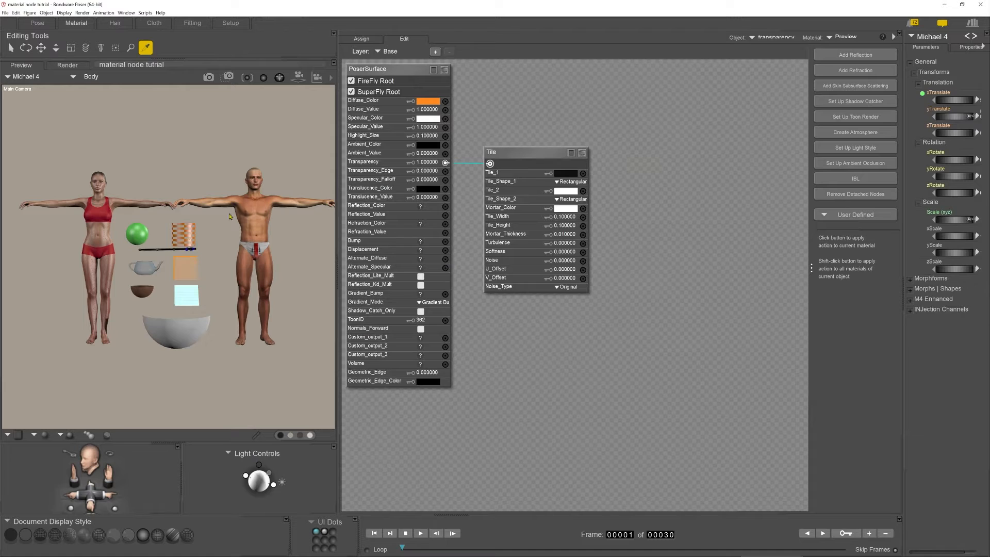
pyautogui.click(582, 152)
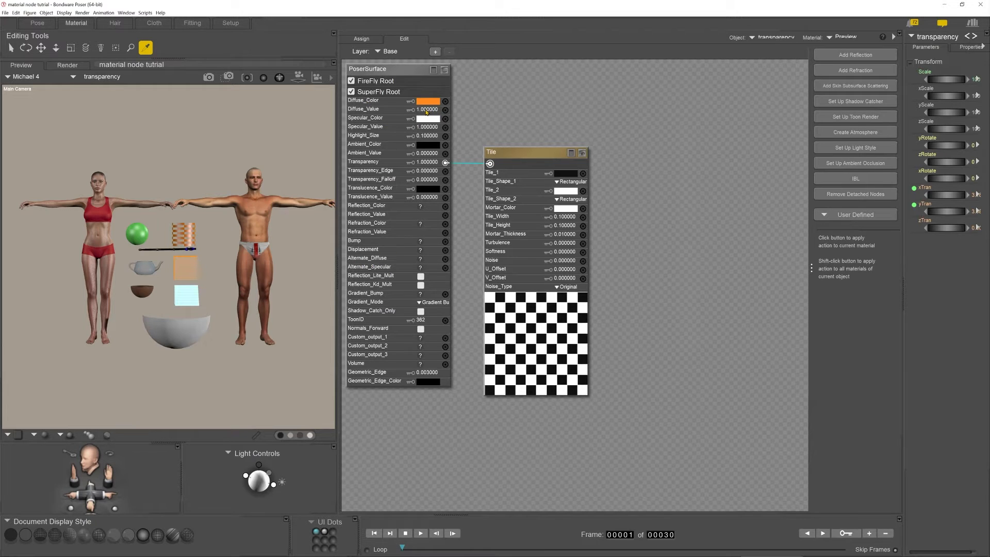
# Load the male figure's face material and shift its Toon node slightly away from the PoserSurface node.
pyautogui.click(257, 175)
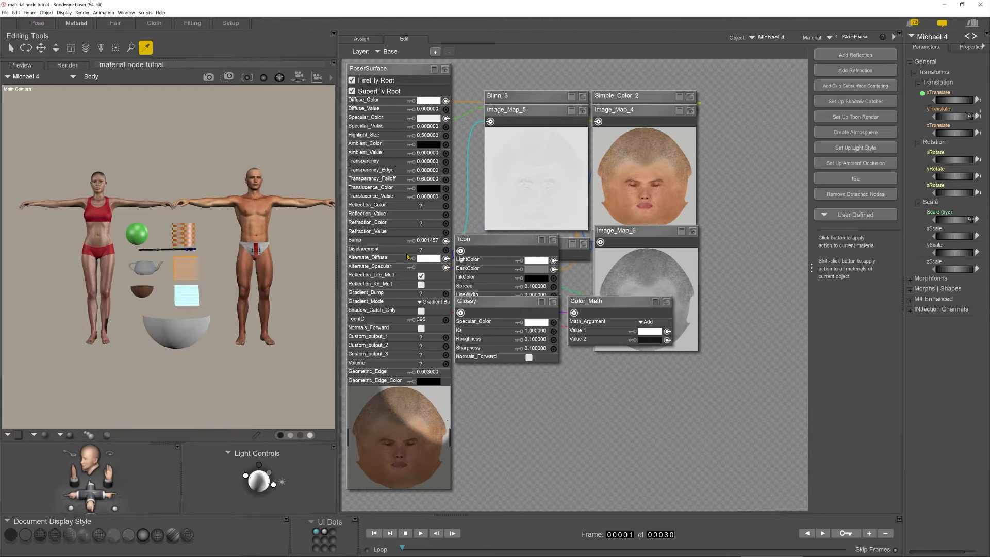
pyautogui.moveTo(491, 238)
pyautogui.mouseDown()
pyautogui.moveTo(505, 247)
pyautogui.moveTo(495, 248)
pyautogui.mouseUp()
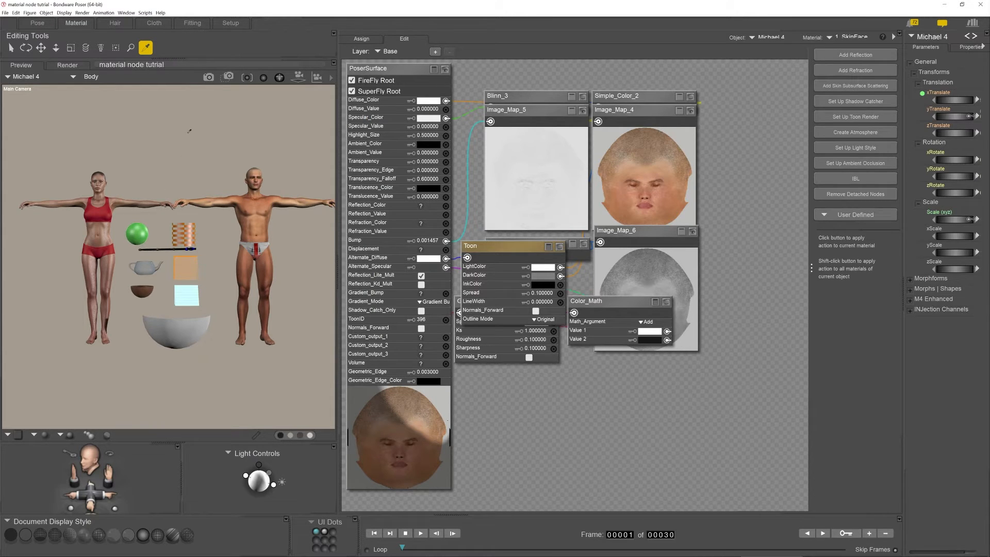
# Load the green ball's material and set its PoserSurface Specular_Value to 10.
pyautogui.click(136, 232)
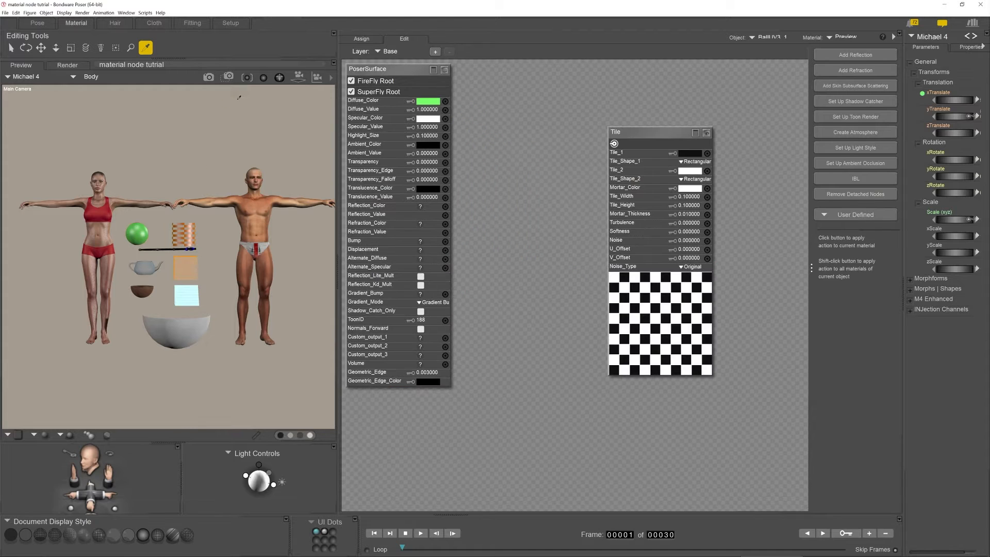
pyautogui.click(247, 77)
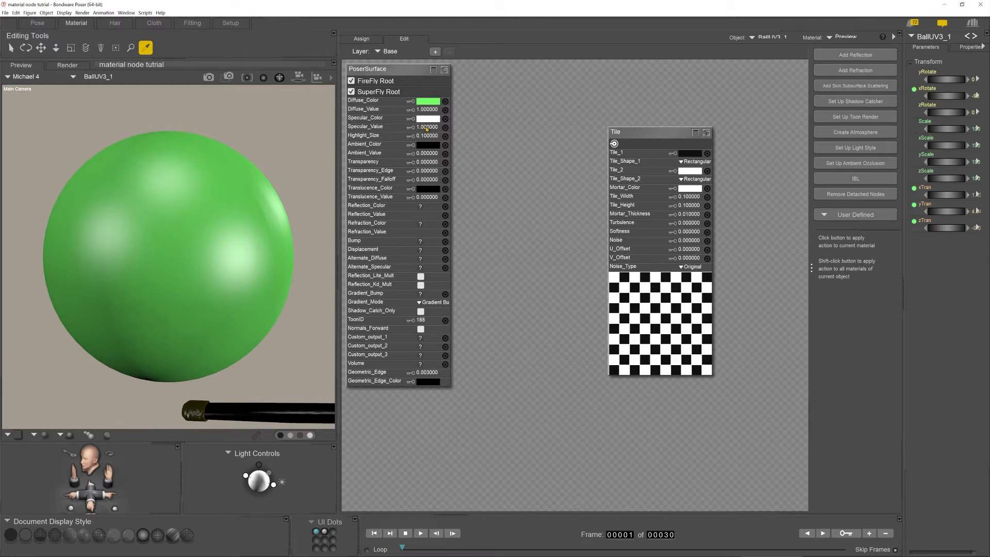
pyautogui.click(428, 129)
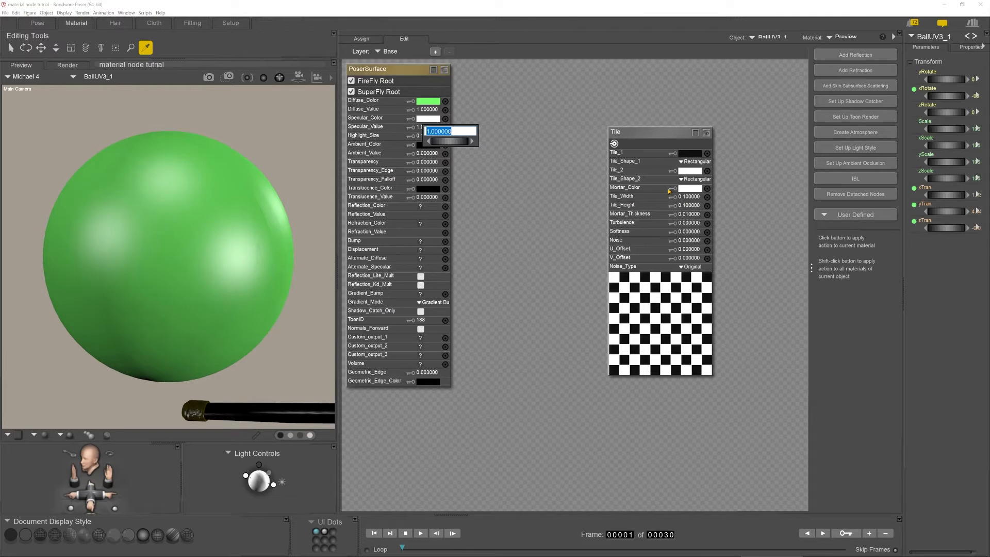
pyautogui.write('10')
pyautogui.press('Return')
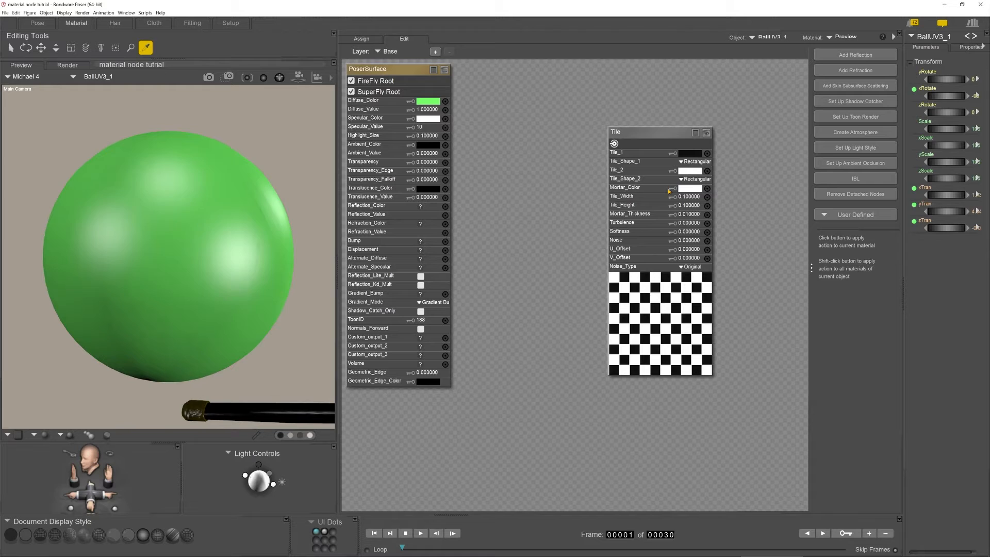
# Set the green ball's PoserSurface Highlight_Size to .01.
pyautogui.click(430, 136)
pyautogui.write('.01')
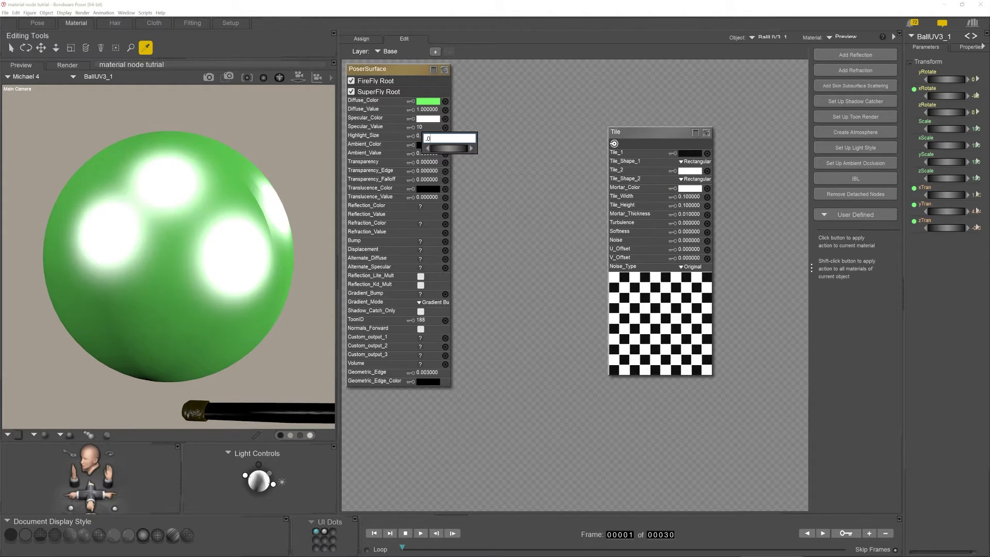
pyautogui.press('Return')
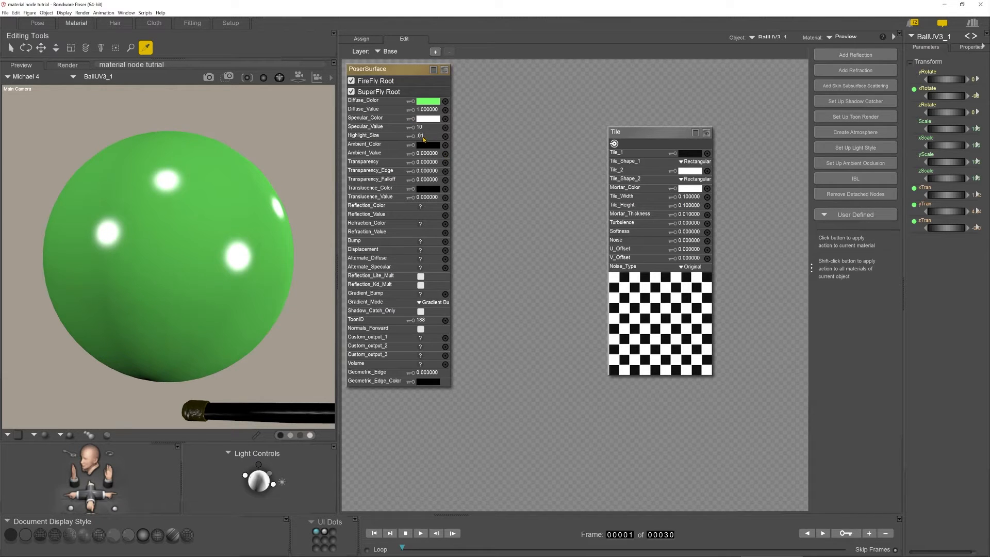
# Undo the Highlight_Size and Specular_Value changes on the green ball.
pyautogui.click(536, 143)
pyautogui.hotkey('ctrl', 'z')
pyautogui.hotkey('ctrl', 'z')
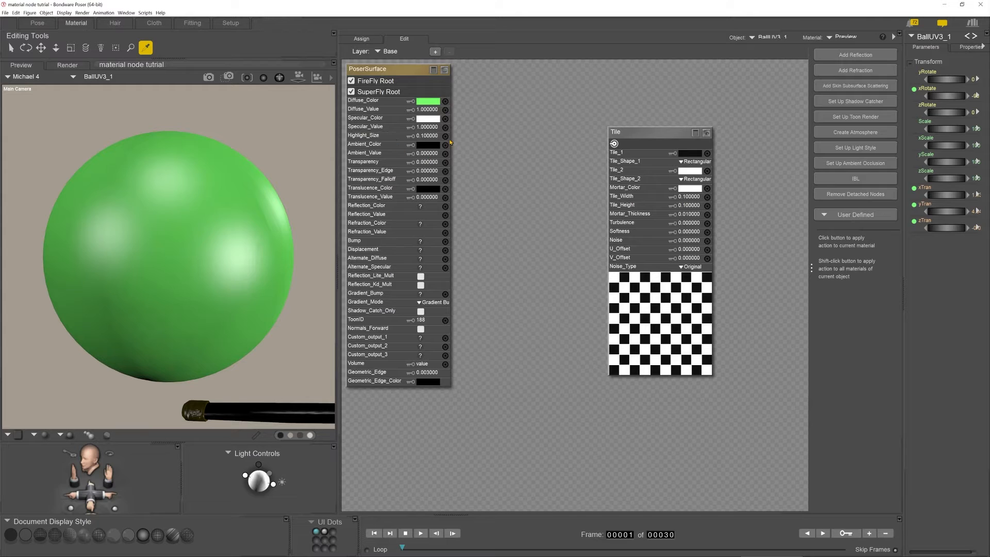
# Switch to the Pose room, select the light blue stairs and frame them in the view.
pyautogui.click(63, 67)
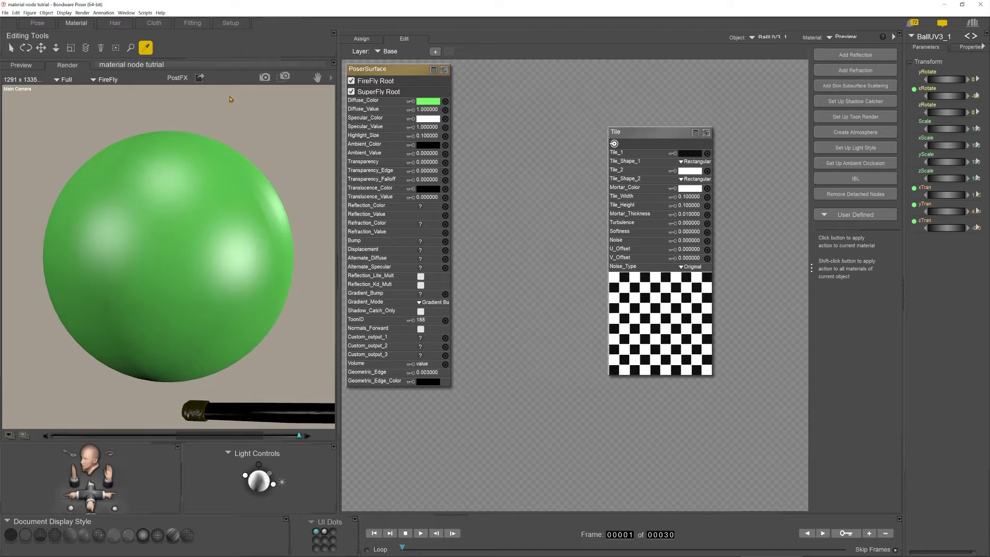
pyautogui.click(21, 66)
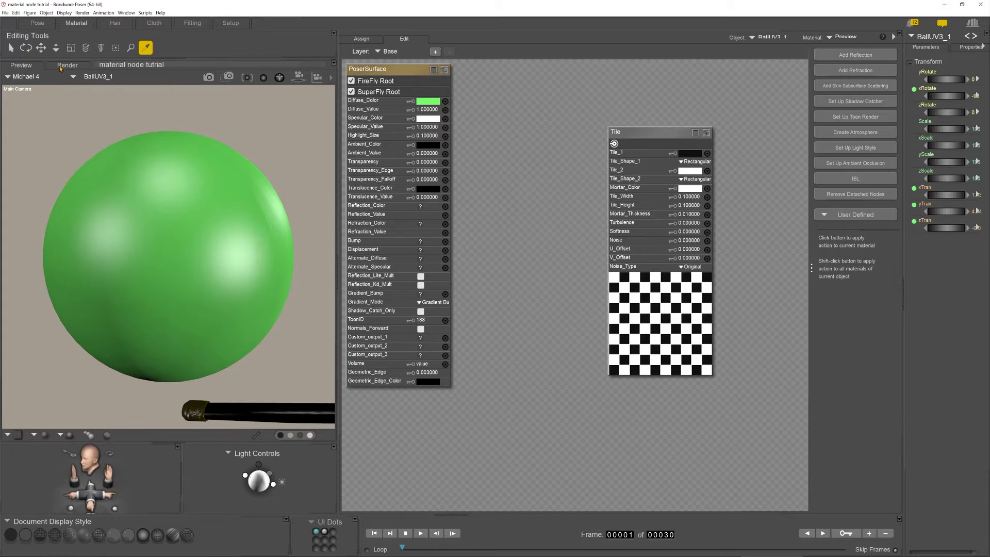
pyautogui.click(37, 23)
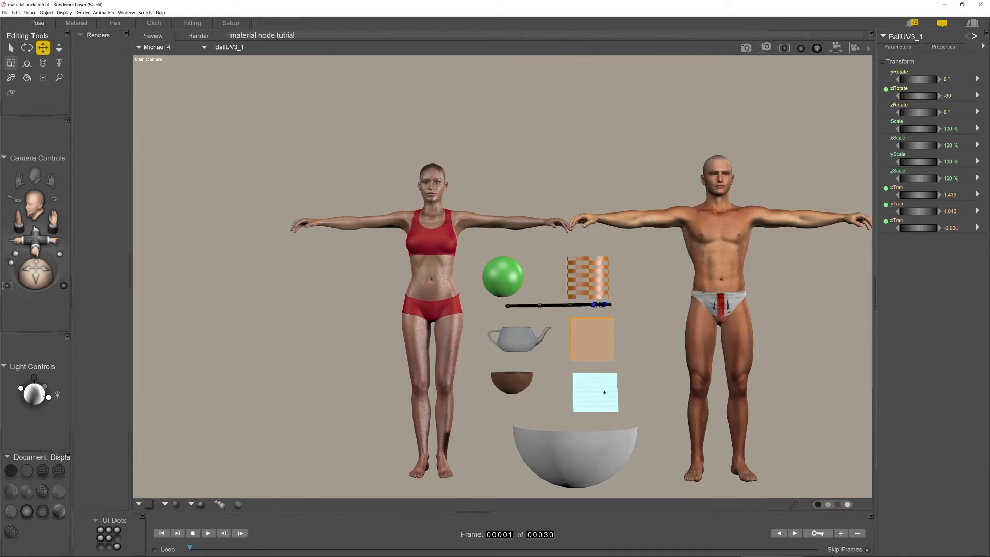
pyautogui.click(600, 408)
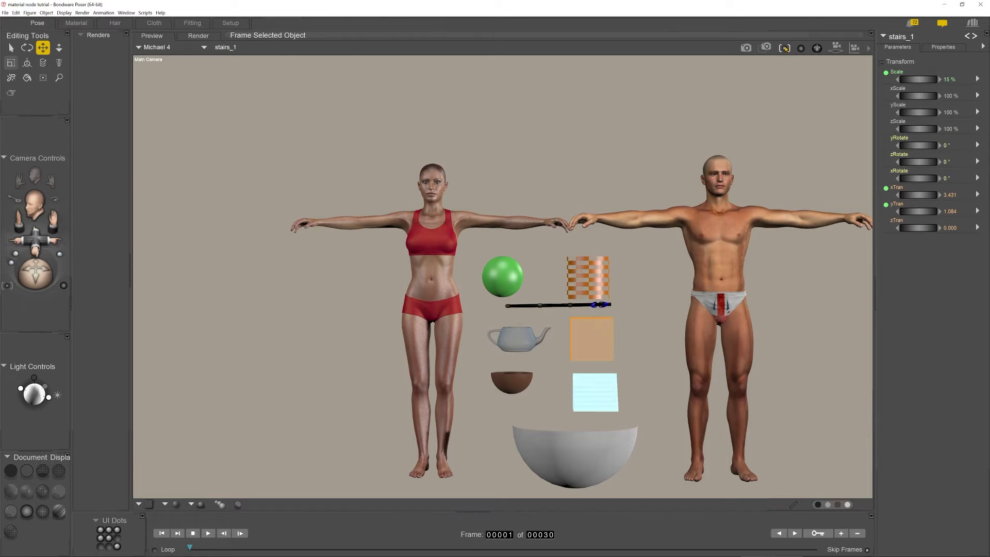
pyautogui.click(784, 48)
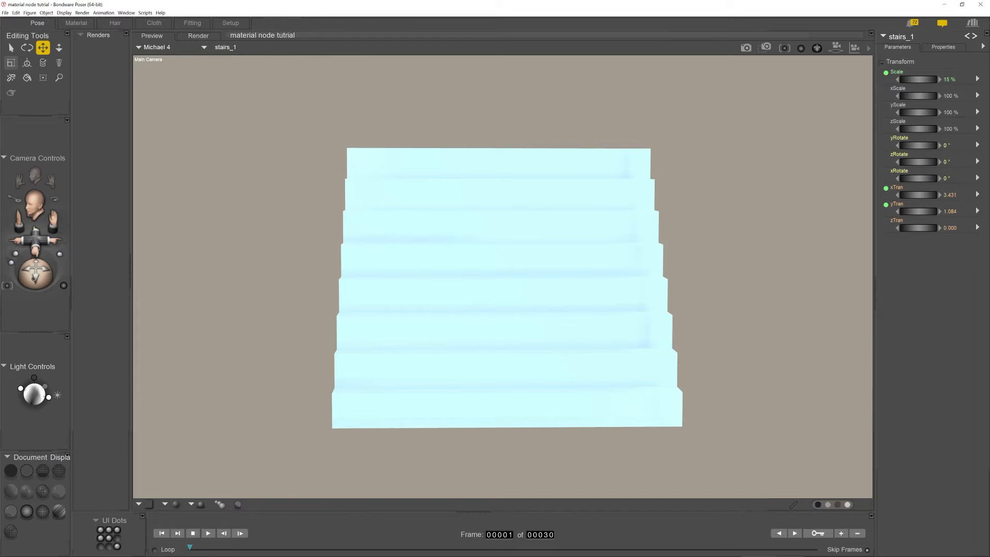
pyautogui.moveTo(36, 273)
pyautogui.mouseDown()
pyautogui.moveTo(47, 274)
pyautogui.moveTo(36, 274)
pyautogui.mouseUp()
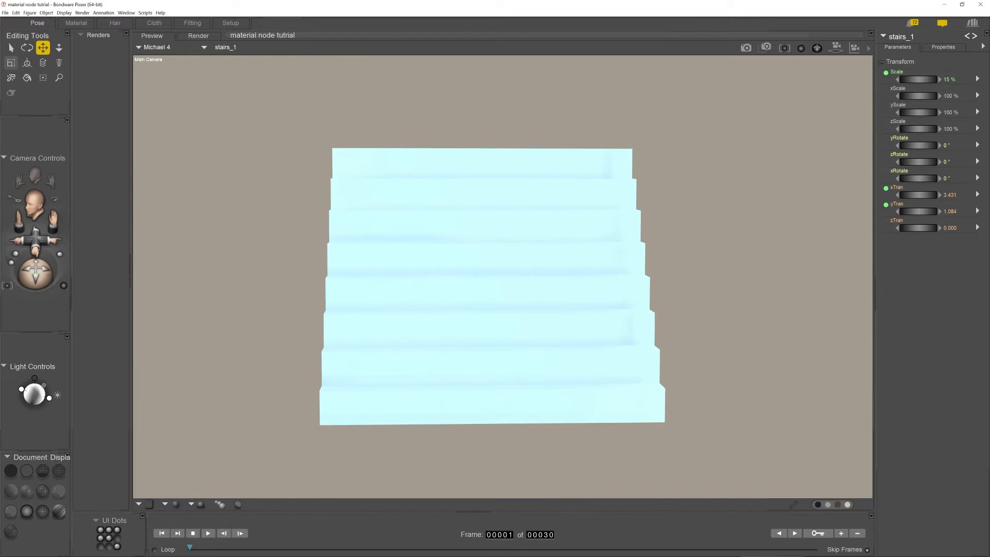
pyautogui.moveTo(451, 240); pyautogui.dragTo(449, 241)
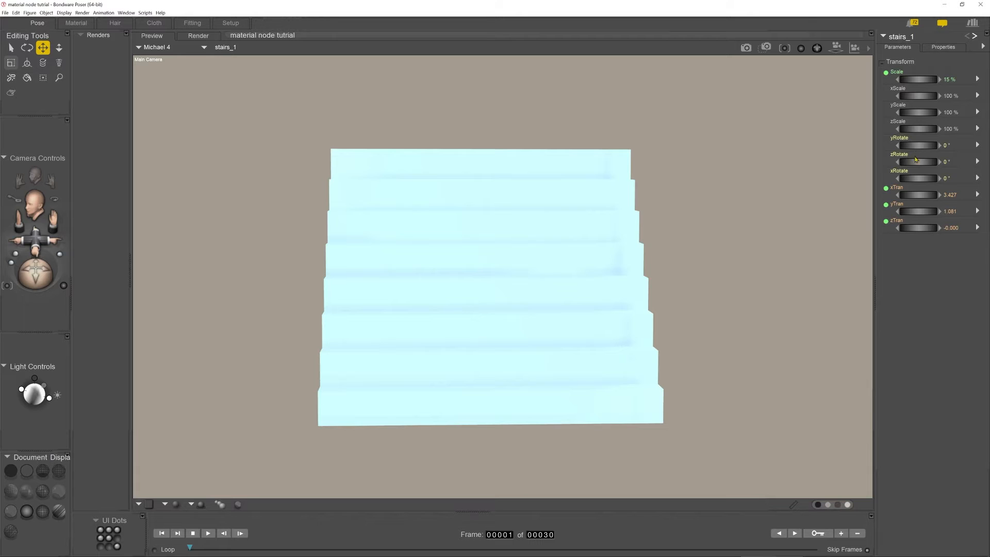
# Rotate the stairs to a yRotate of 38° and area-render the whole object.
pyautogui.moveTo(918, 145); pyautogui.dragTo(944, 145)
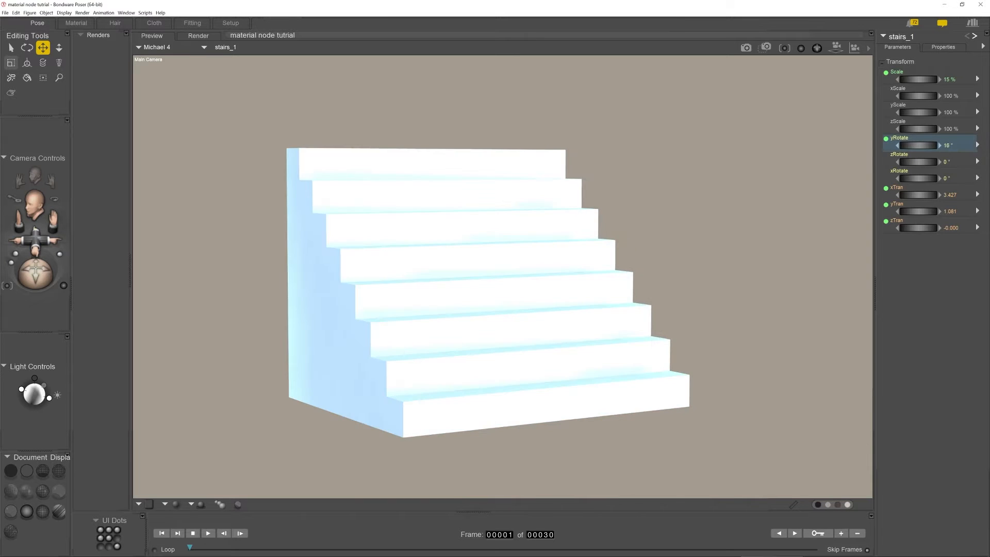
pyautogui.click(766, 46)
pyautogui.moveTo(248, 119); pyautogui.dragTo(699, 344)
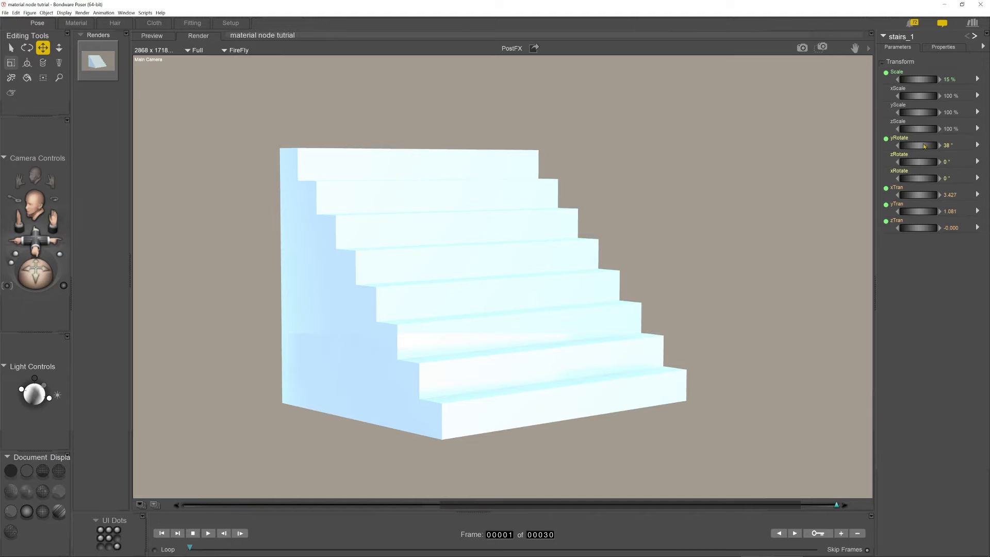
# Set the stairs' yRotate to 0°.
pyautogui.click(947, 145)
pyautogui.write('0')
pyautogui.press('Return')
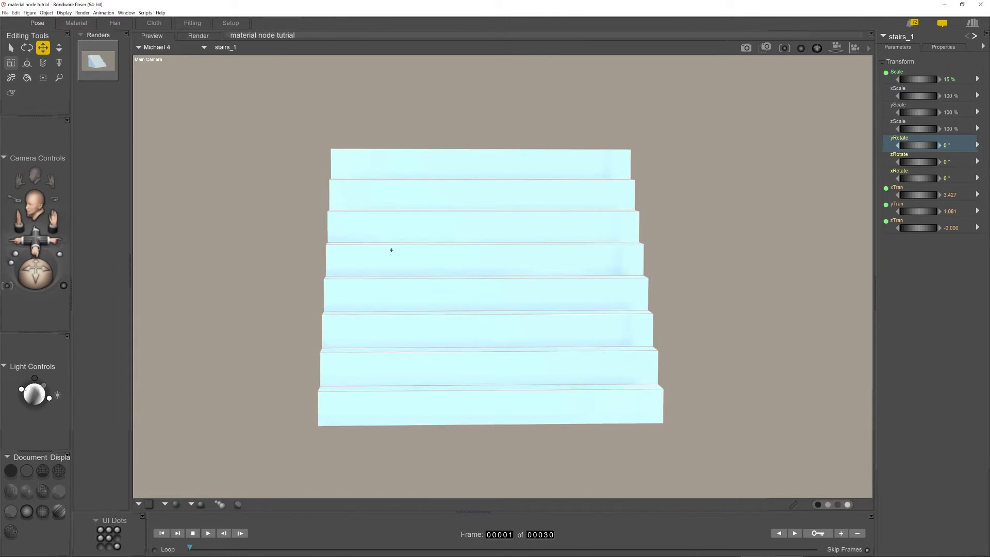
# Load the stairs' material in the Material room, set its Transparency to .5 and area-render the stairs.
pyautogui.click(76, 22)
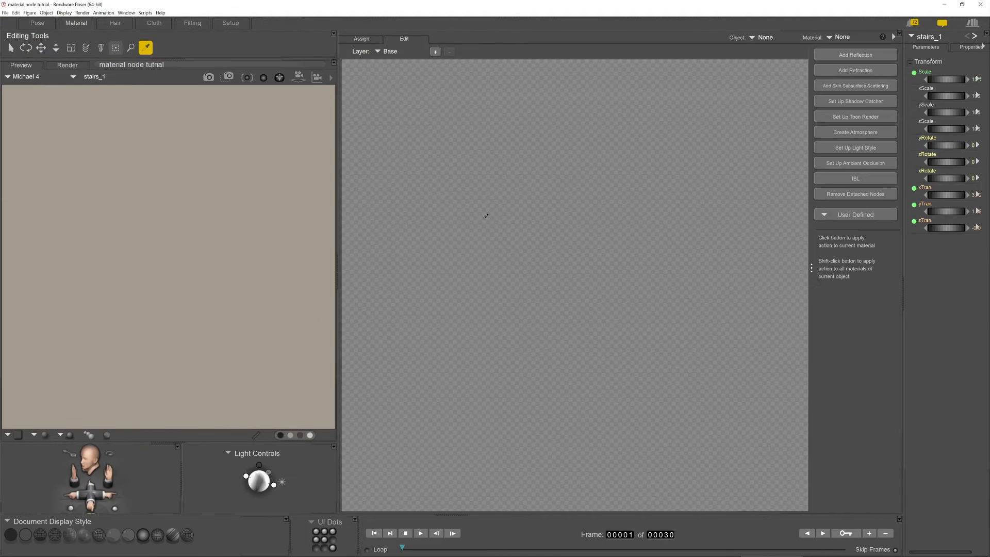
pyautogui.click(165, 206)
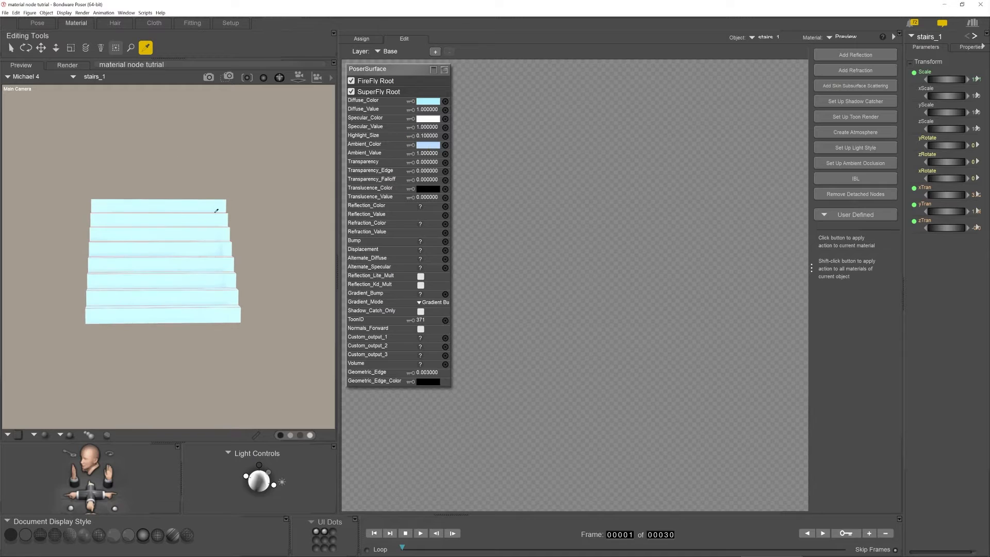
pyautogui.click(430, 162)
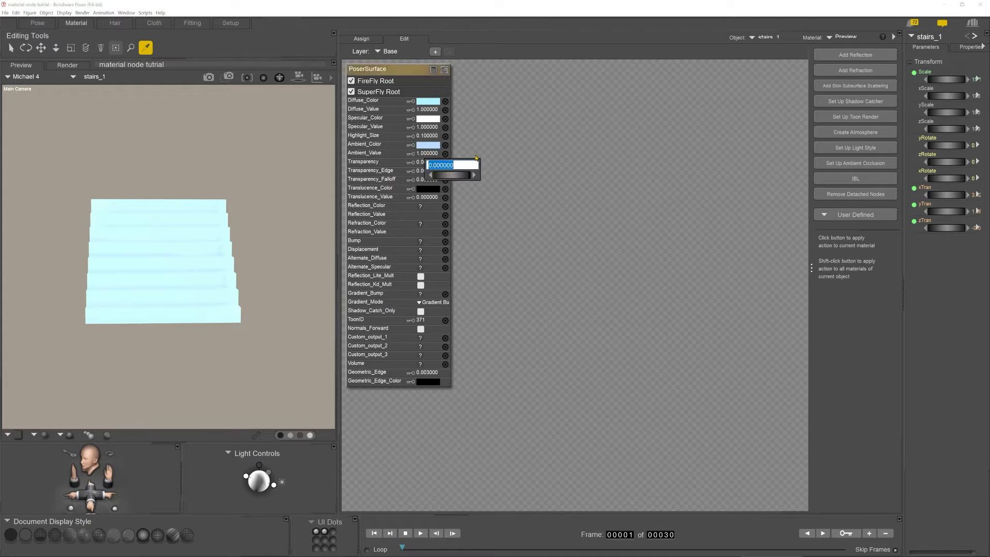
pyautogui.press('BackSpace')
pyautogui.write('.5')
pyautogui.press('Return')
pyautogui.click(228, 76)
pyautogui.moveTo(69, 192); pyautogui.dragTo(268, 326)
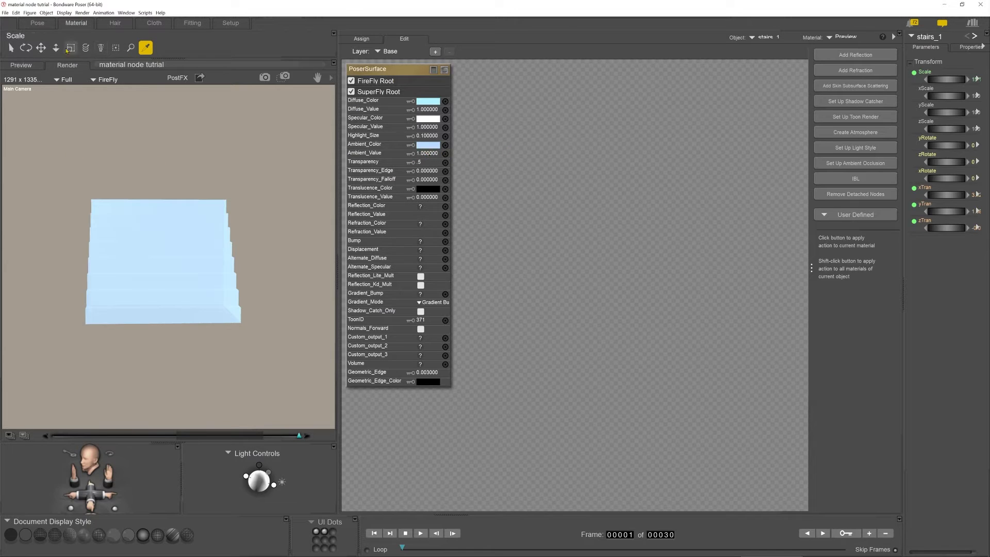
# Add a 2D Textures Image_Map node to the stairs' material and connect it to the PoserSurface Ambient_Color.
pyautogui.rightClick(559, 142)
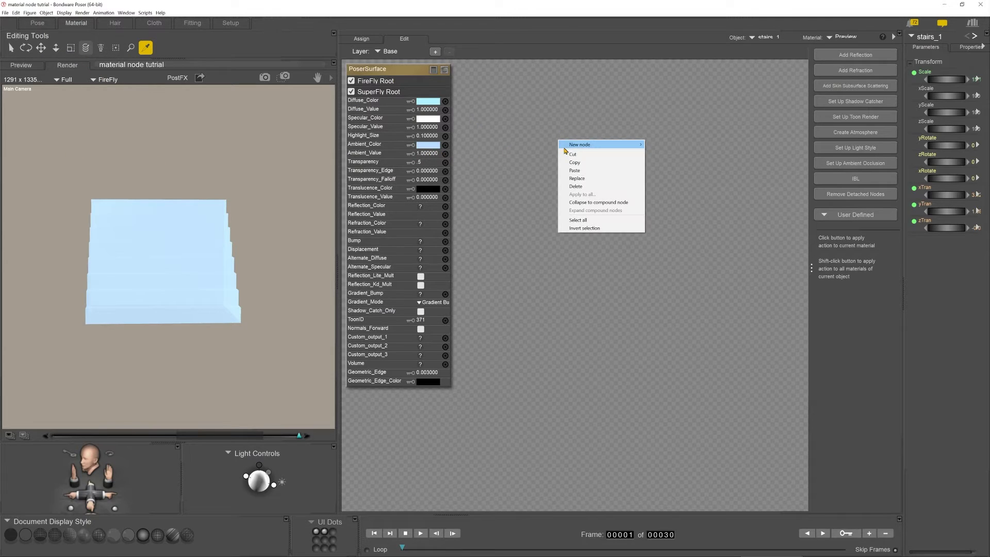
pyautogui.moveTo(586, 147)
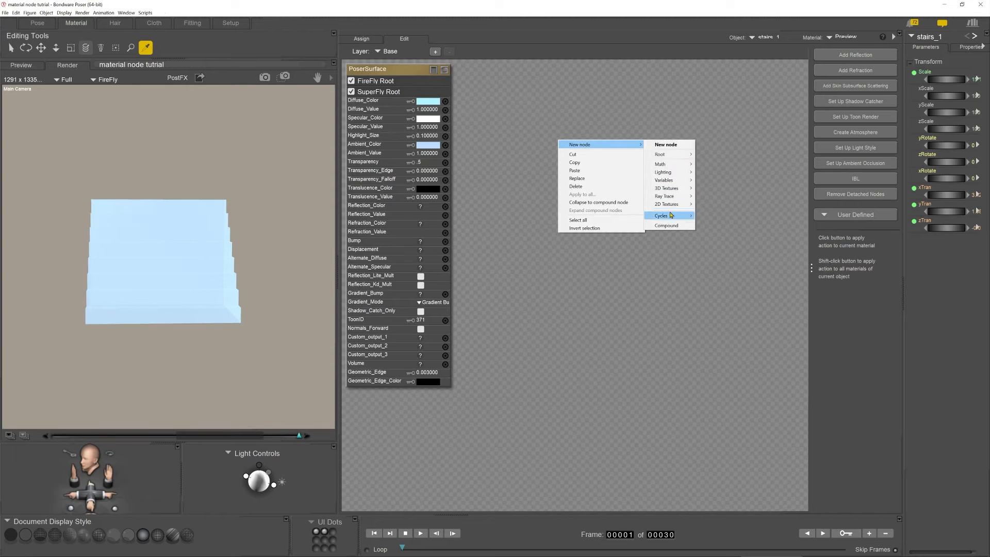
pyautogui.moveTo(674, 205)
pyautogui.click(721, 223)
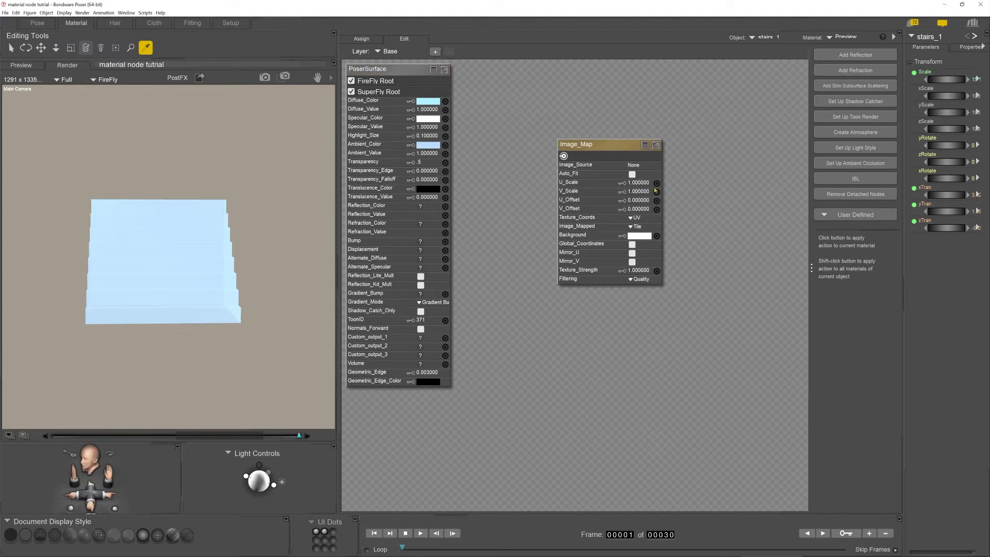
pyautogui.moveTo(563, 156); pyautogui.dragTo(446, 145)
# Load DSC_0326.jpg from the Ditch_River folder as the Image_Map node's Image_Source.
pyautogui.click(635, 168)
pyautogui.click(690, 193)
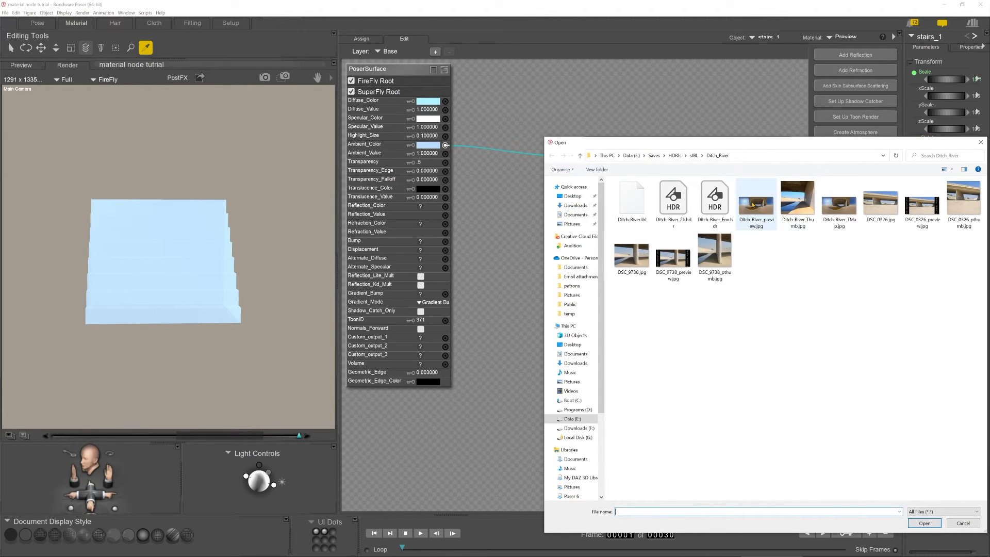
pyautogui.click(881, 201)
pyautogui.click(924, 523)
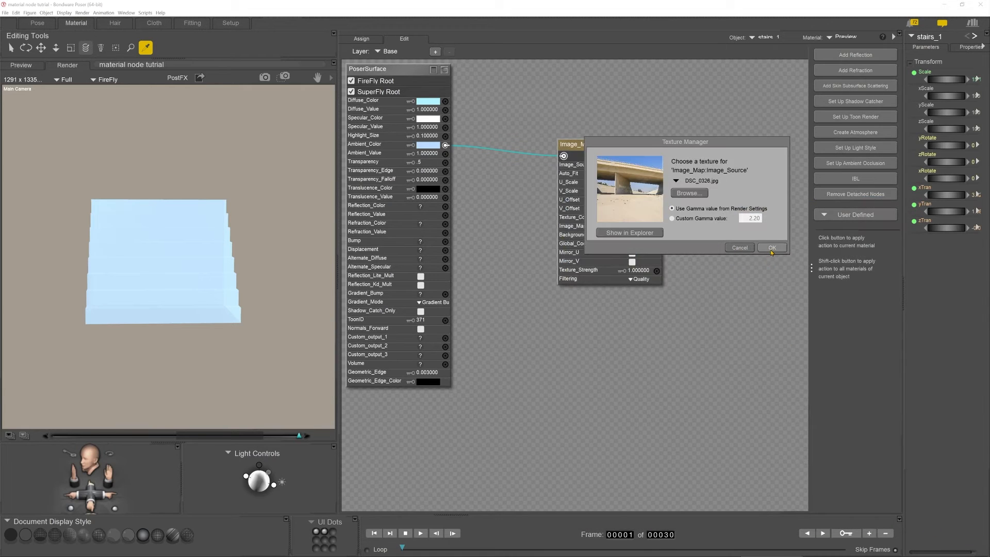
pyautogui.click(772, 247)
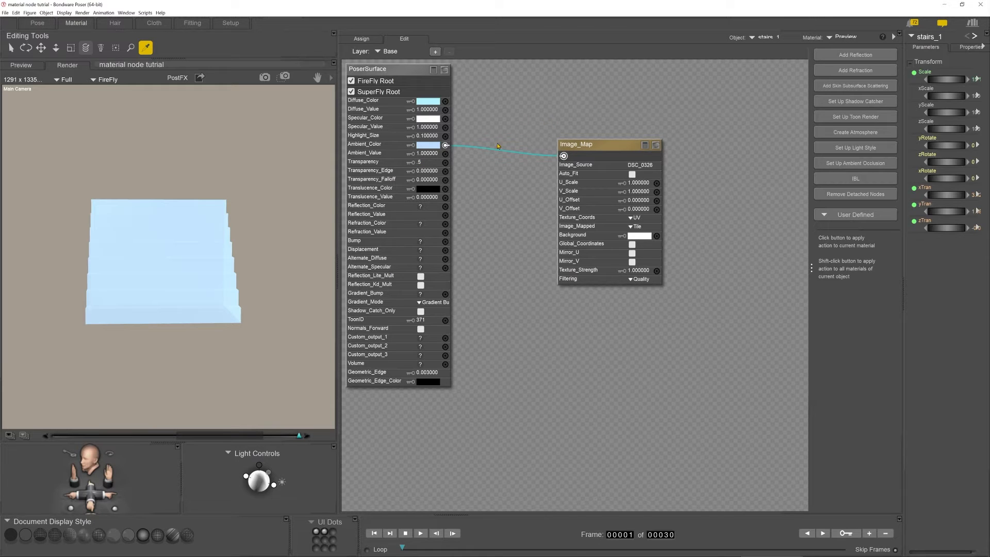
# Set the stairs' PoserSurface Ambient_Color to white and the Transparency to 0.
pyautogui.click(434, 145)
pyautogui.click(582, 146)
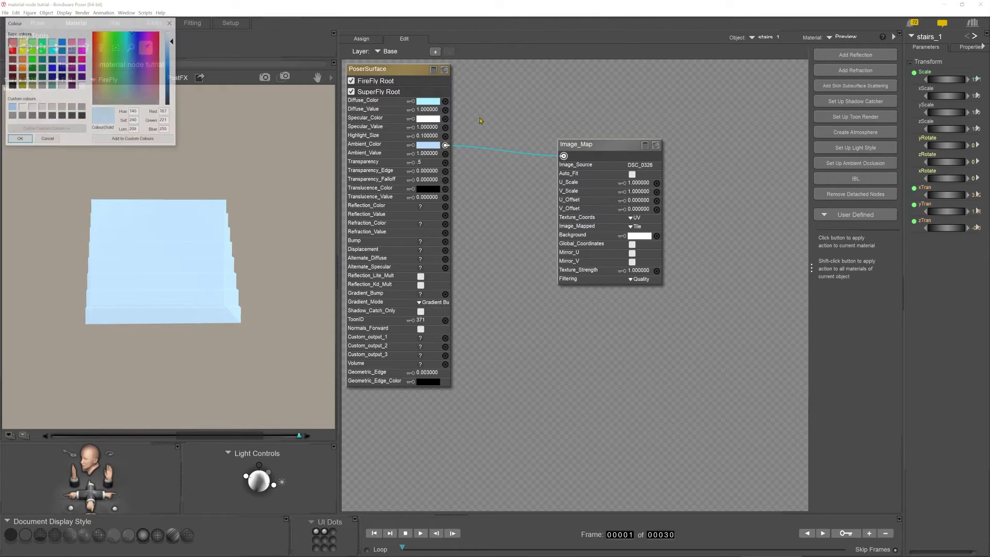
pyautogui.click(82, 85)
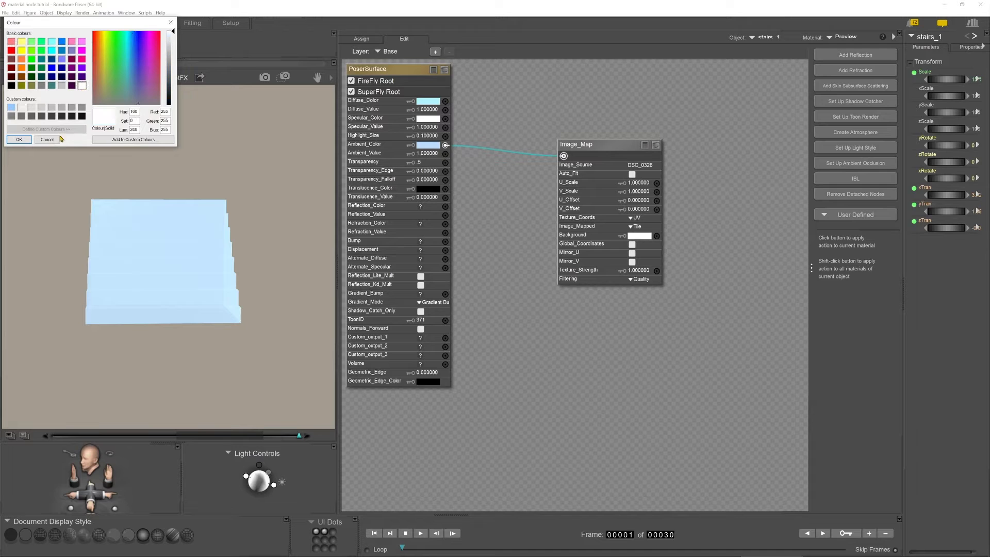
pyautogui.click(20, 139)
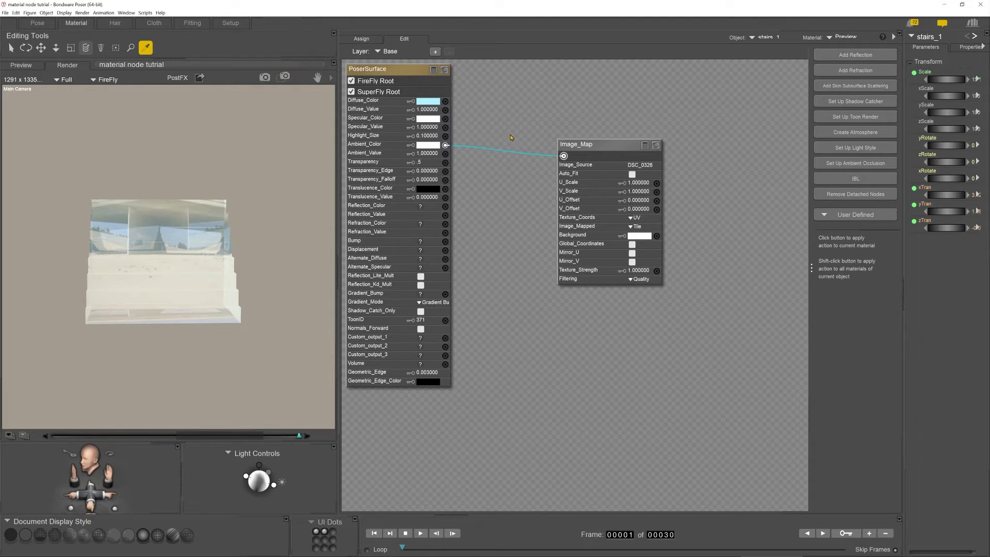
pyautogui.click(423, 162)
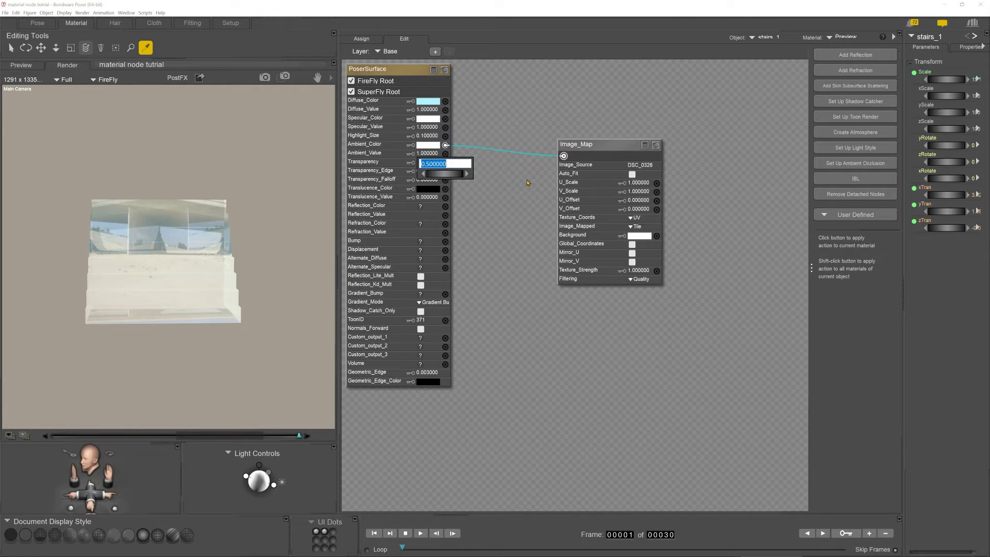
pyautogui.click(419, 162)
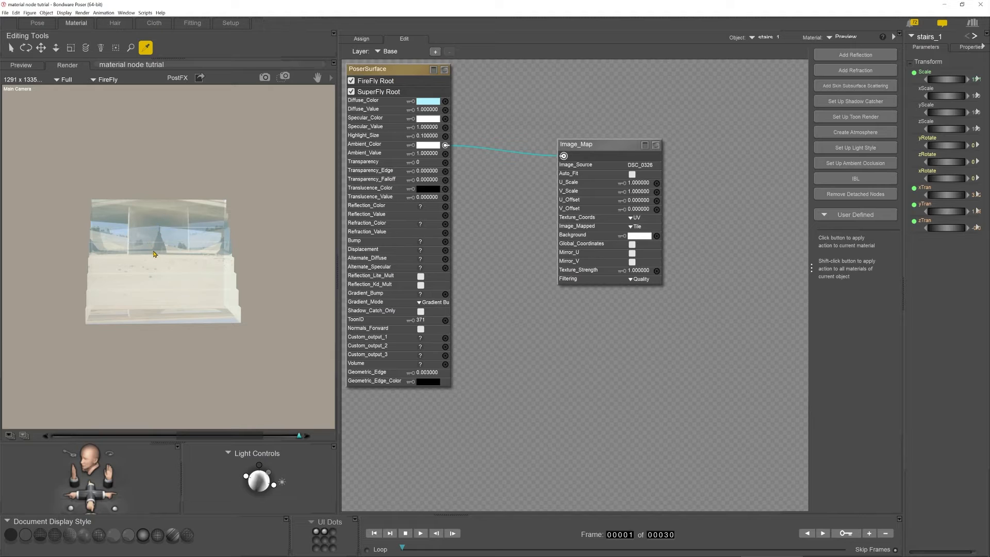
# Set the stairs' Ambient_Value to 10 and area-render the stairs.
pyautogui.click(425, 153)
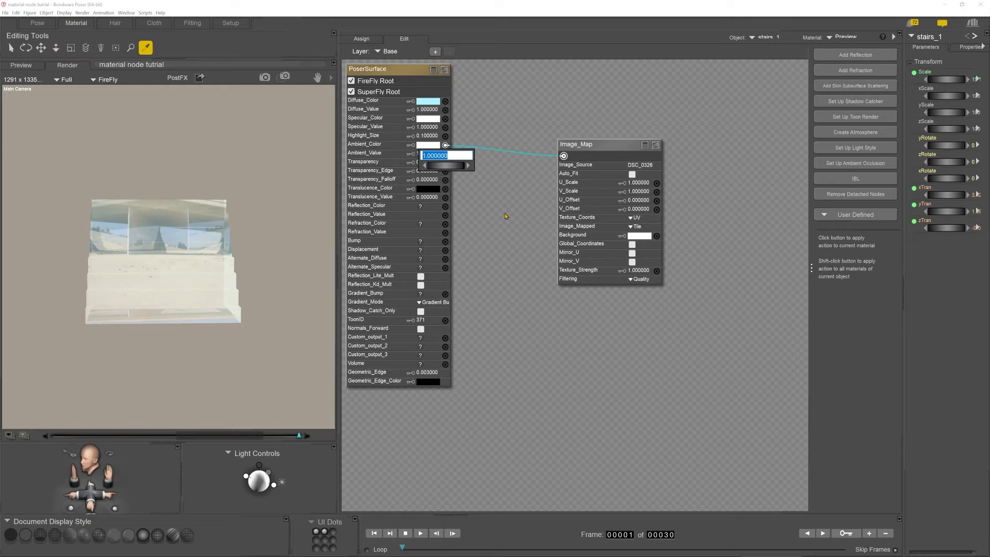
pyautogui.write('10')
pyautogui.press('Return')
pyautogui.click(284, 77)
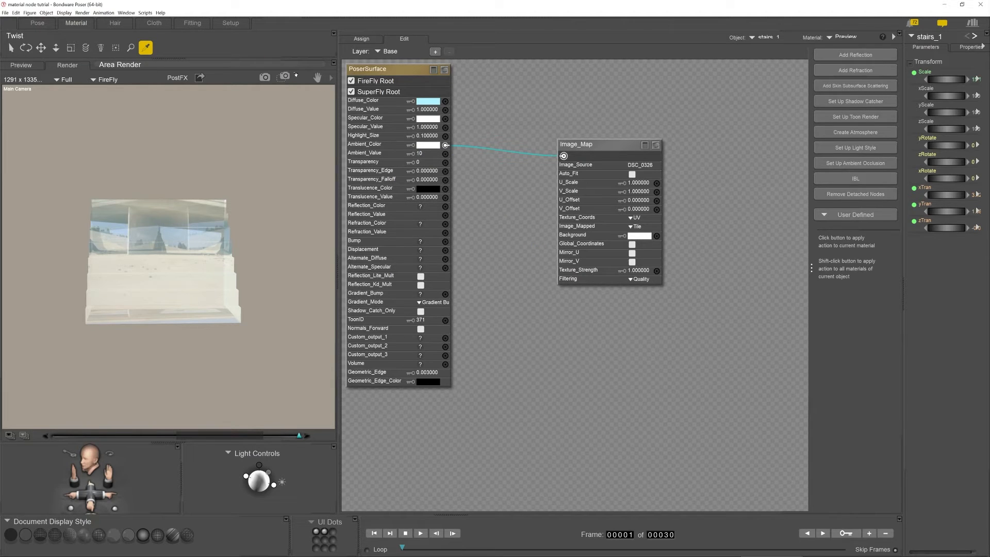
pyautogui.moveTo(74, 169); pyautogui.dragTo(266, 338)
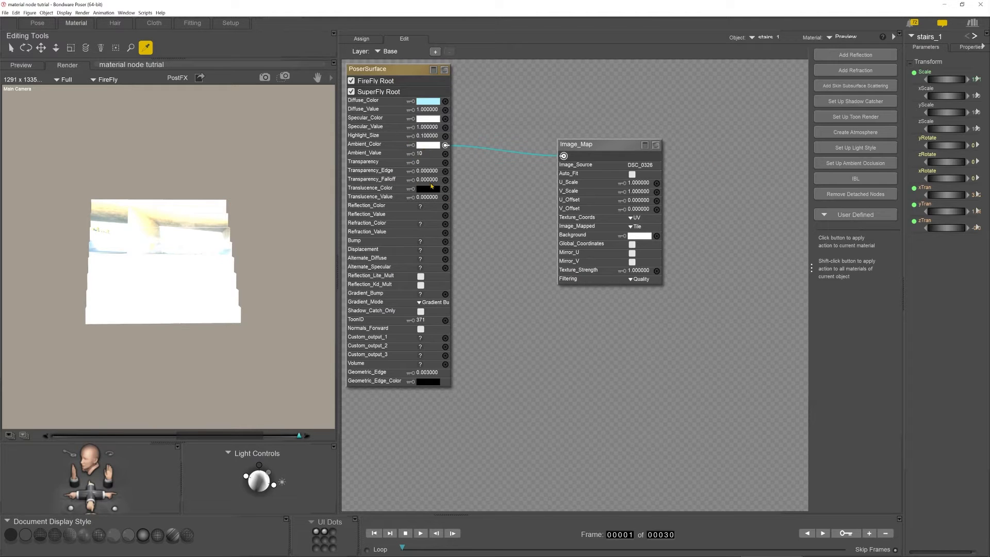
# Set the stairs' Ambient_Value to 1.
pyautogui.click(421, 155)
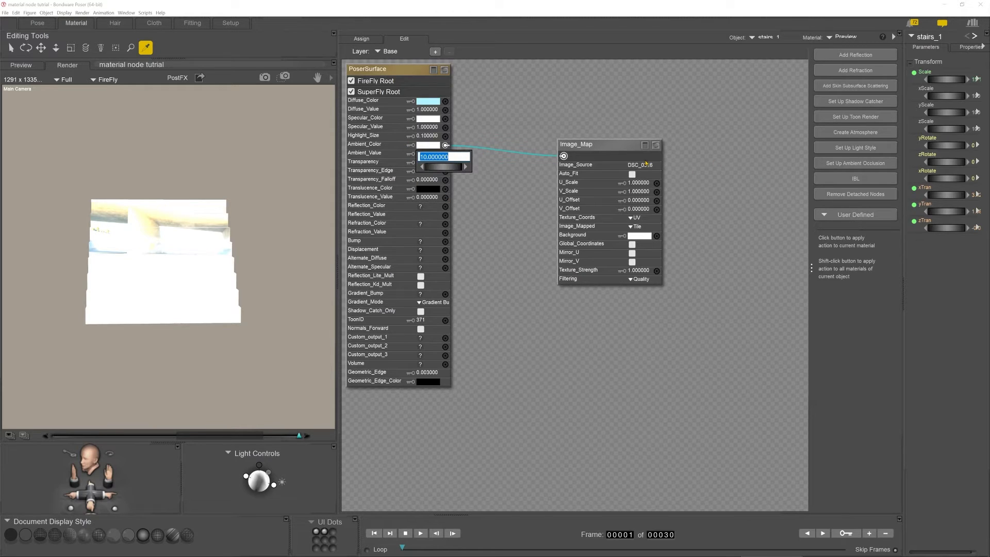
pyautogui.write('1')
pyautogui.press('Return')
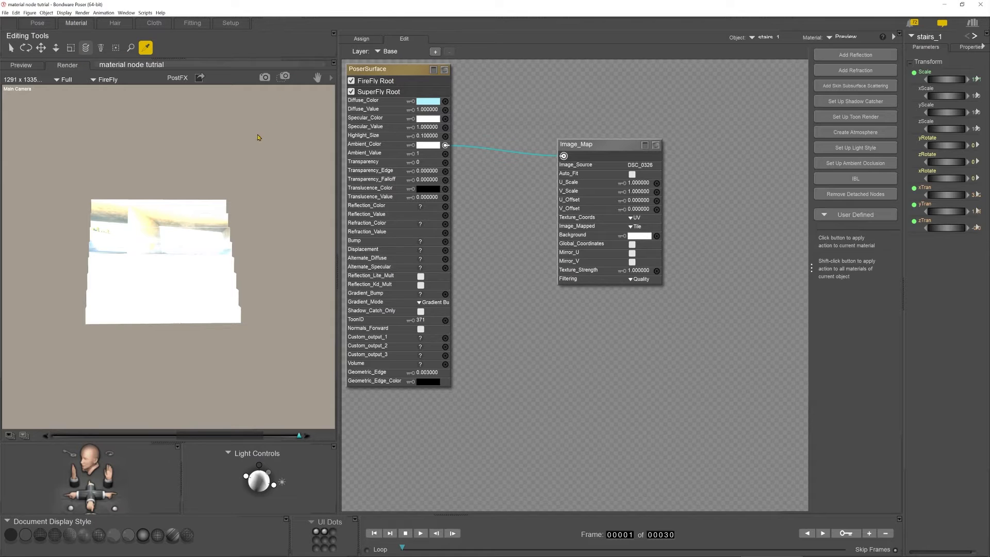
# Select the checkered orange cylinder in the Pose room, frame it in the camera, and open its material in the Material room.
pyautogui.click(37, 23)
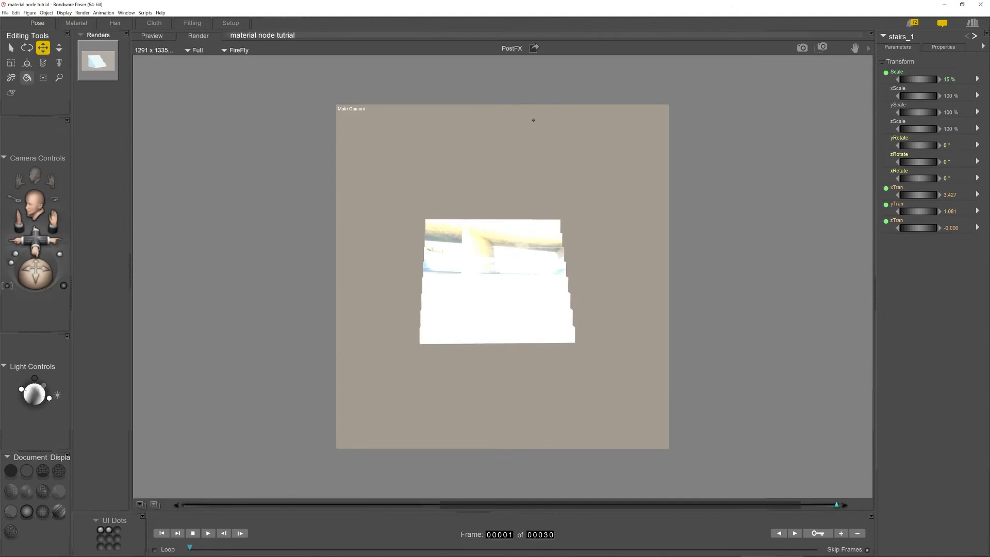
pyautogui.scroll(5, 508, 266)
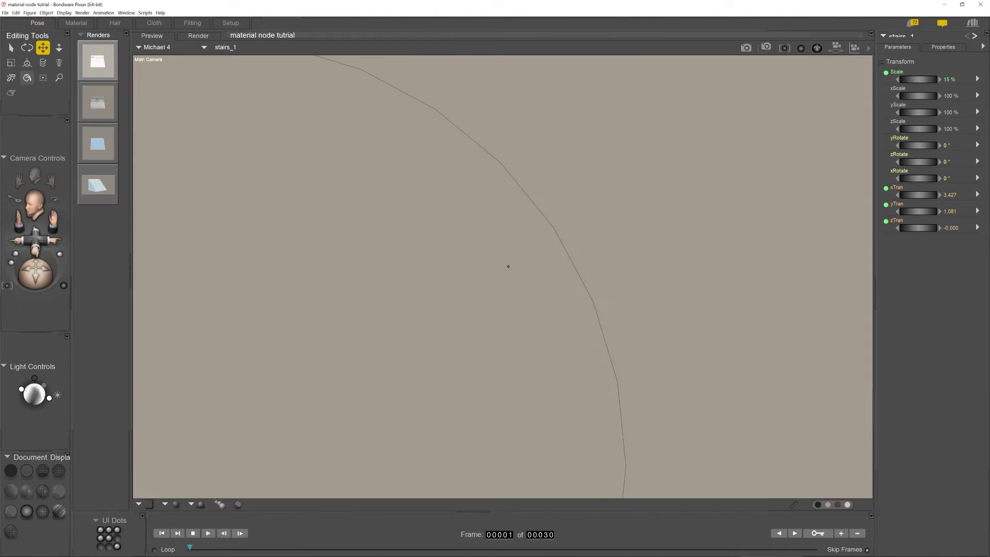
pyautogui.scroll(-8, 508, 266)
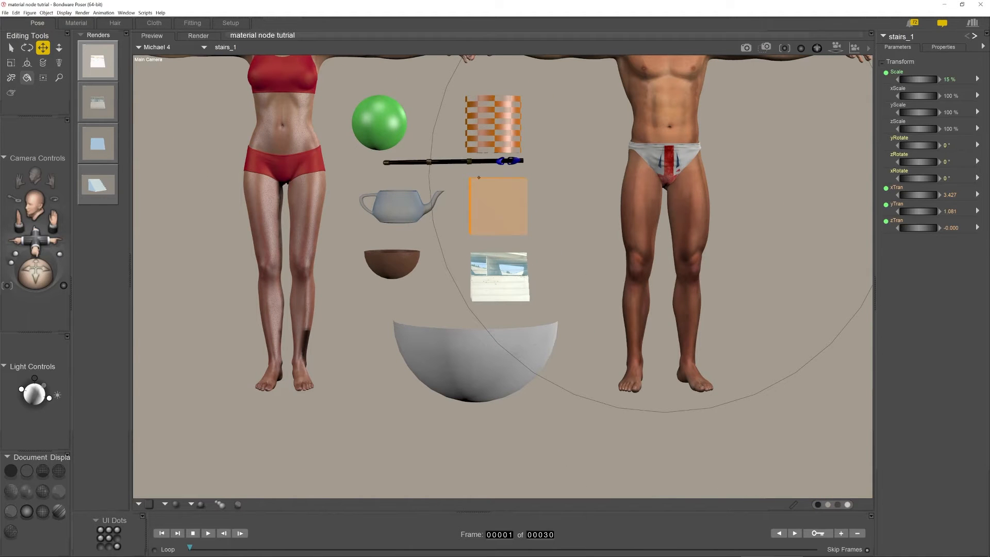
pyautogui.click(506, 120)
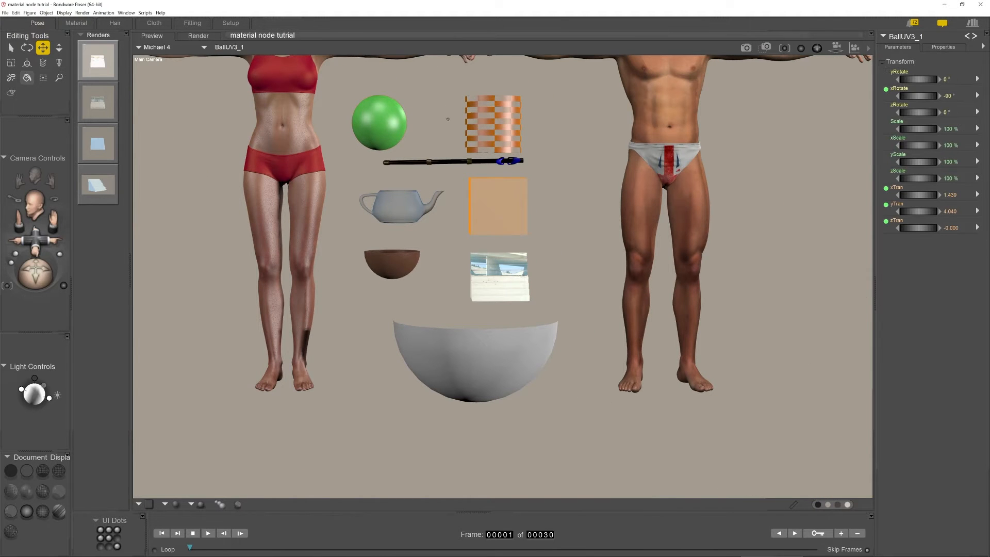
pyautogui.click(496, 115)
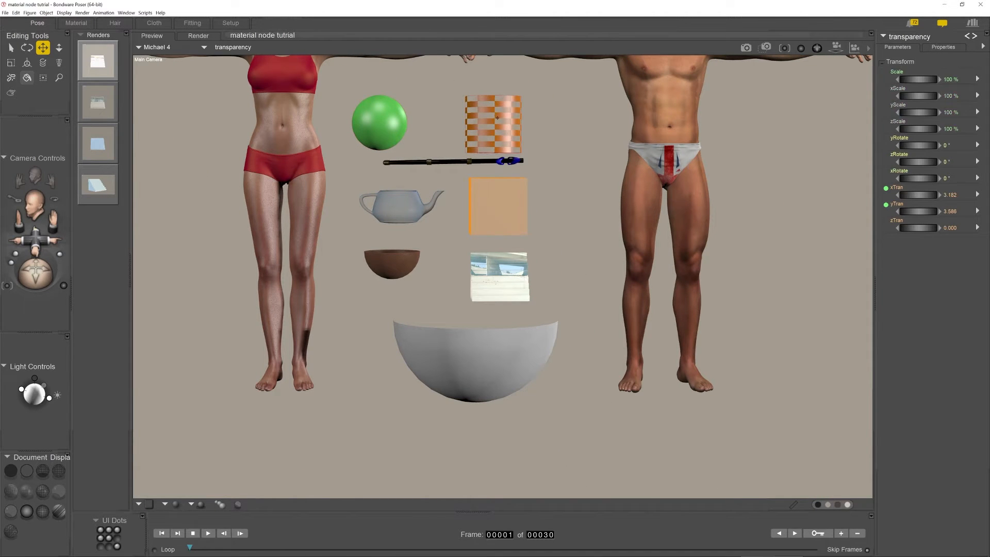
pyautogui.click(785, 47)
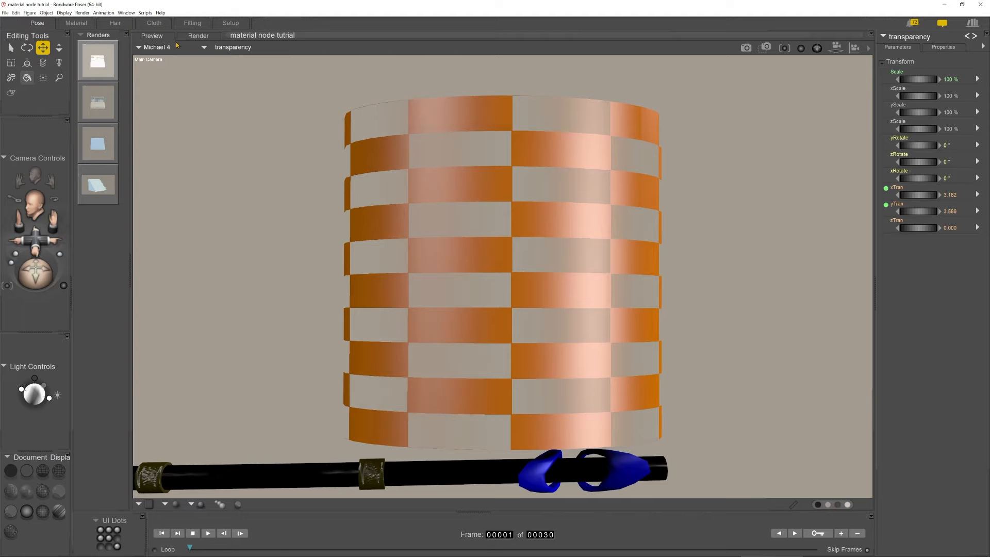
pyautogui.click(76, 23)
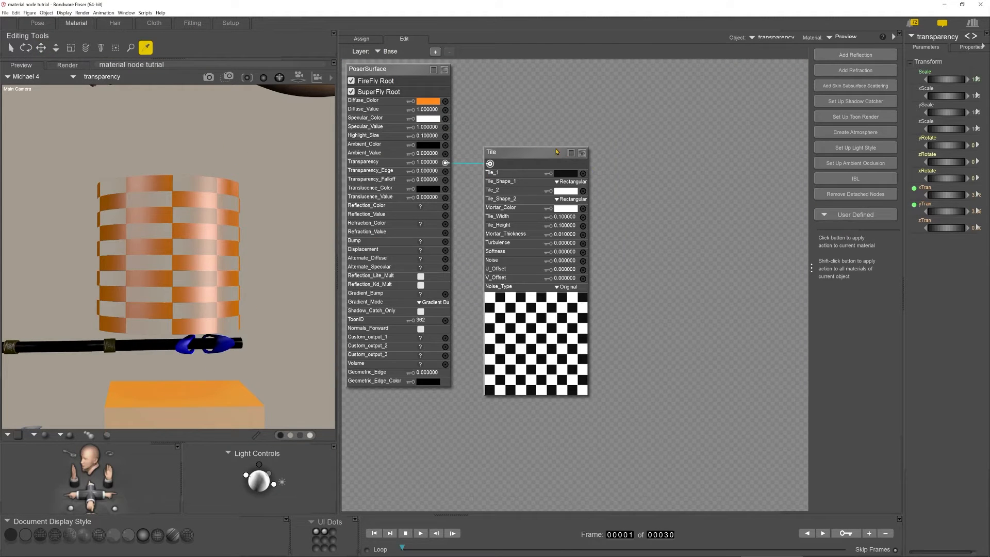
# Disconnect the Tile node from the cylinder's Transparency channel and set Transparency to 0.
pyautogui.click(446, 163)
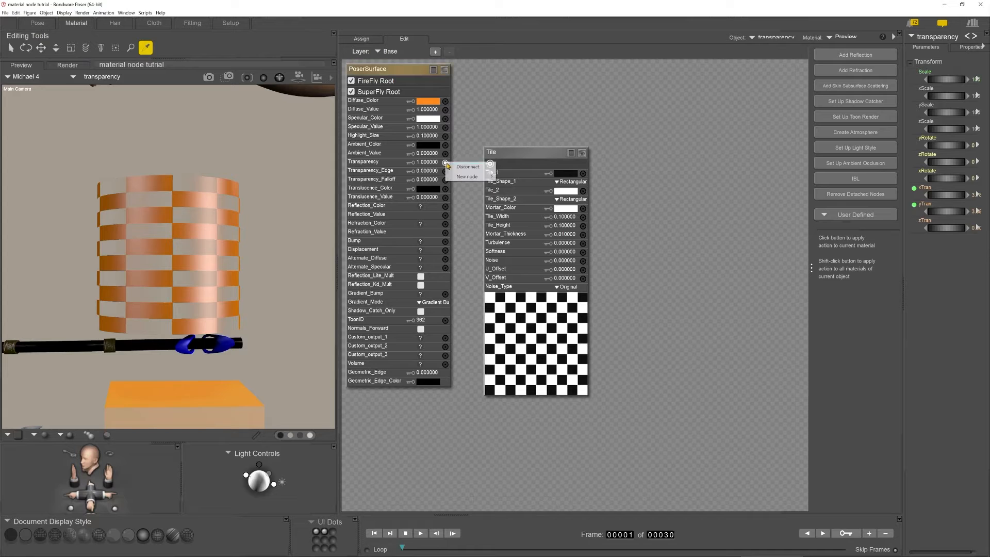
pyautogui.click(468, 168)
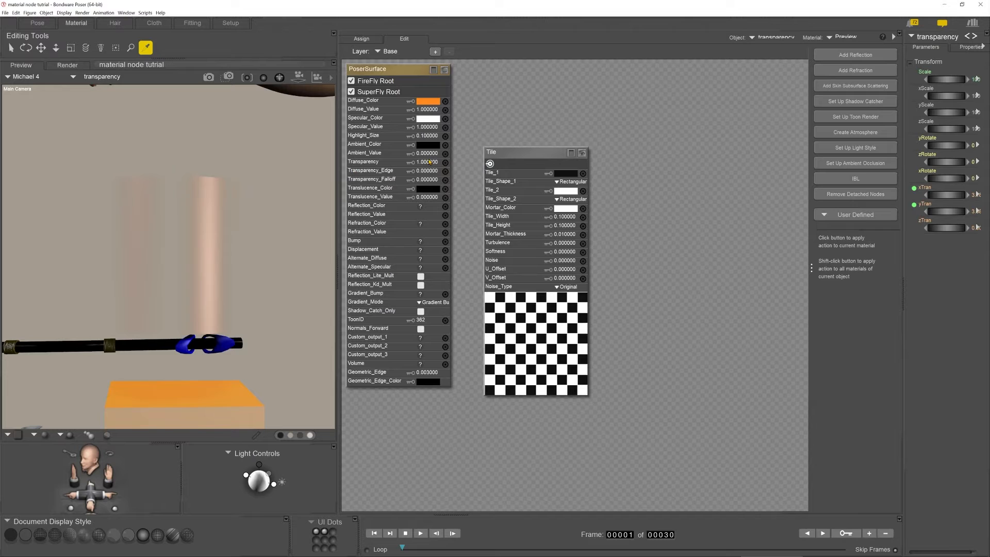
pyautogui.click(428, 162)
pyautogui.write('0.')
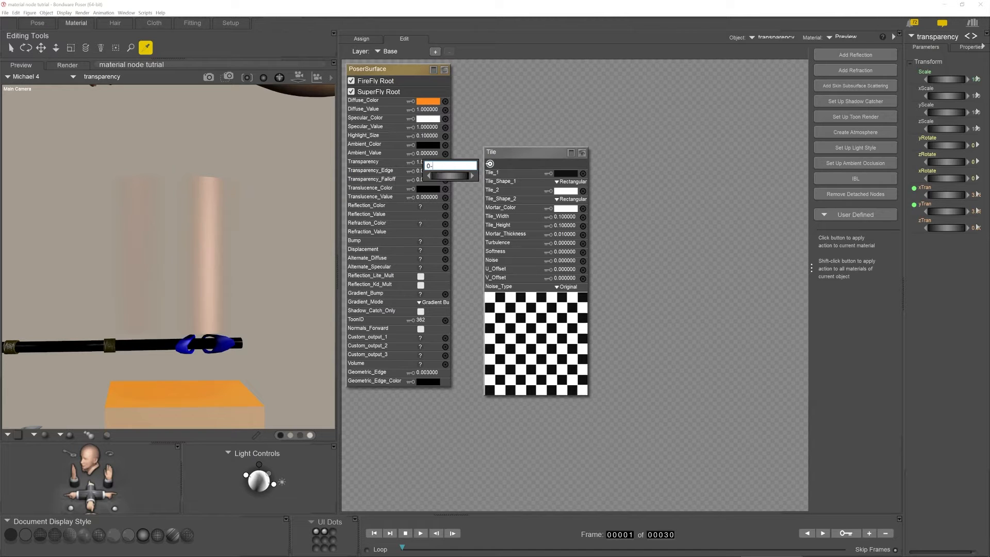
pyautogui.press('Return')
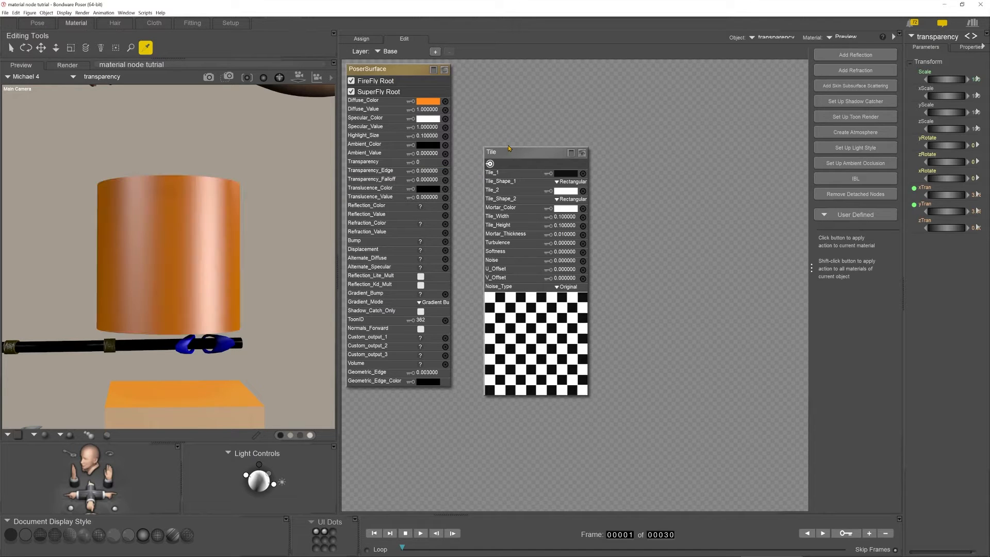
# Set the cylinder's PoserSurface Transparency to .5 without the Tile node attached.
pyautogui.click(418, 163)
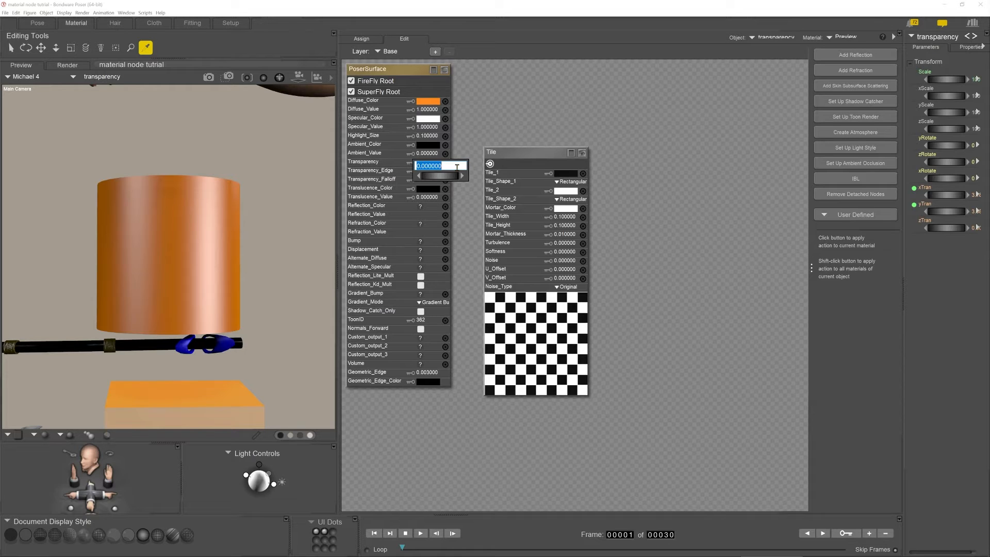
pyautogui.write('.5')
pyautogui.press('Return')
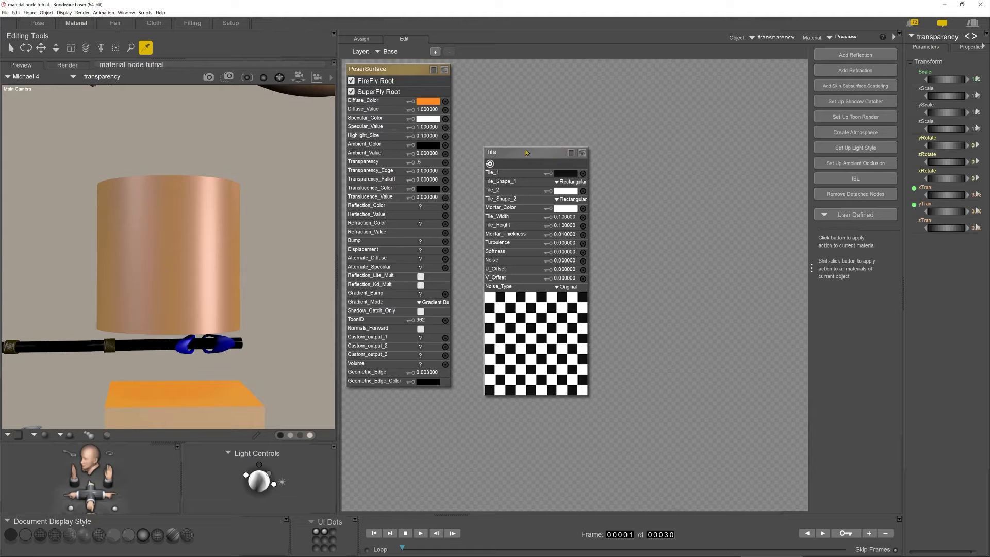
# Reconnect the Tile node to the cylinder's Transparency channel and set Transparency to 1.
pyautogui.moveTo(490, 164); pyautogui.dragTo(446, 162)
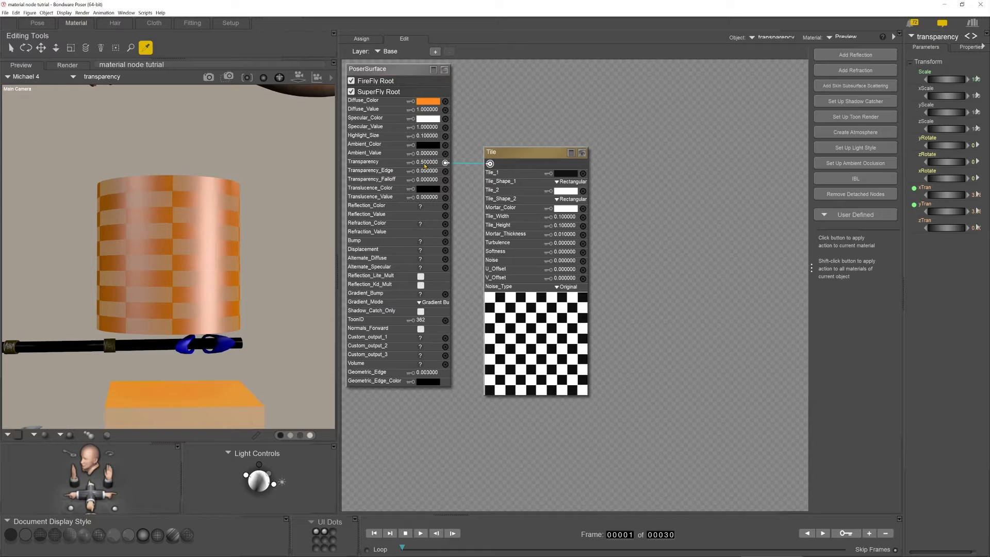
pyautogui.click(426, 162)
pyautogui.write('1')
pyautogui.press('Return')
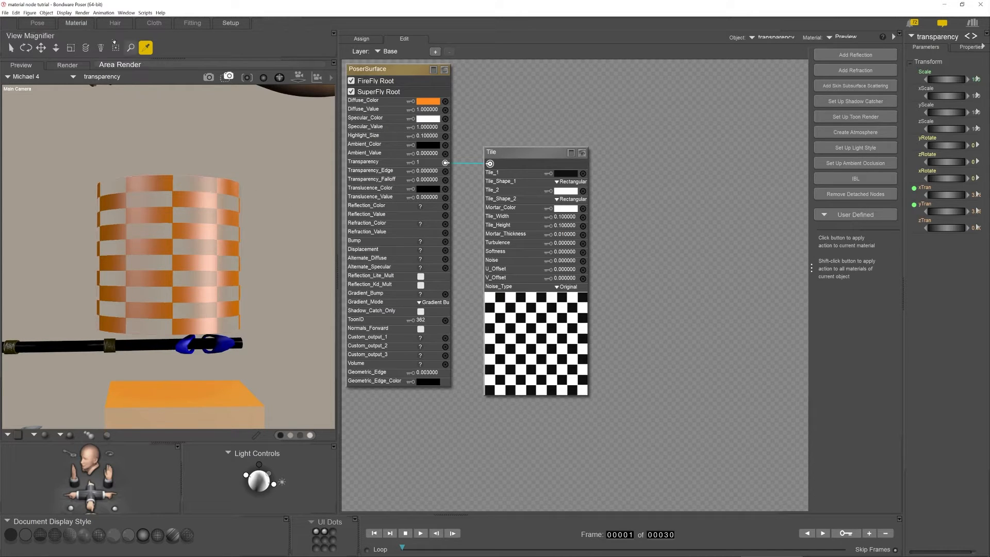
# Return to the Pose room, frame the checkered cylinder in the camera, and render it.
pyautogui.click(54, 23)
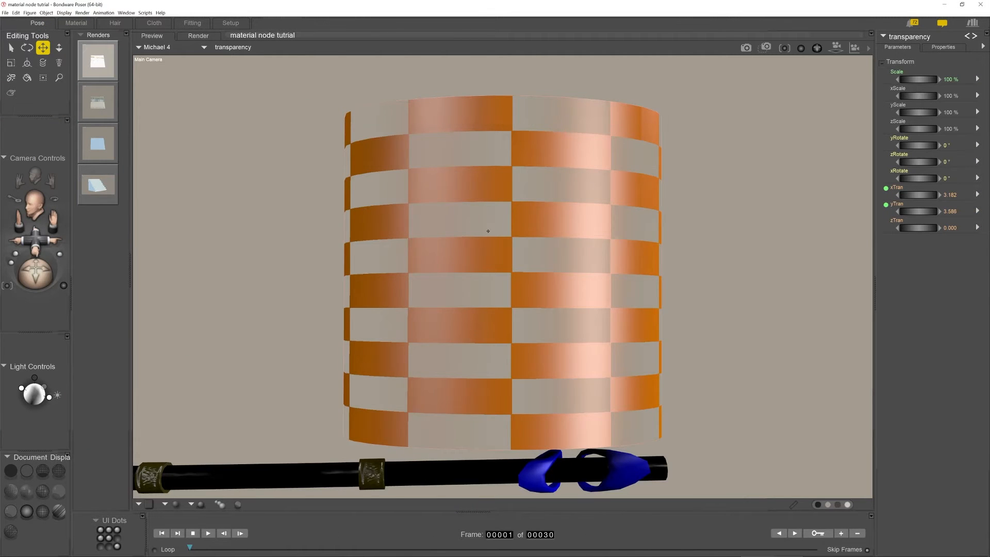
pyautogui.scroll(-5, 488, 231)
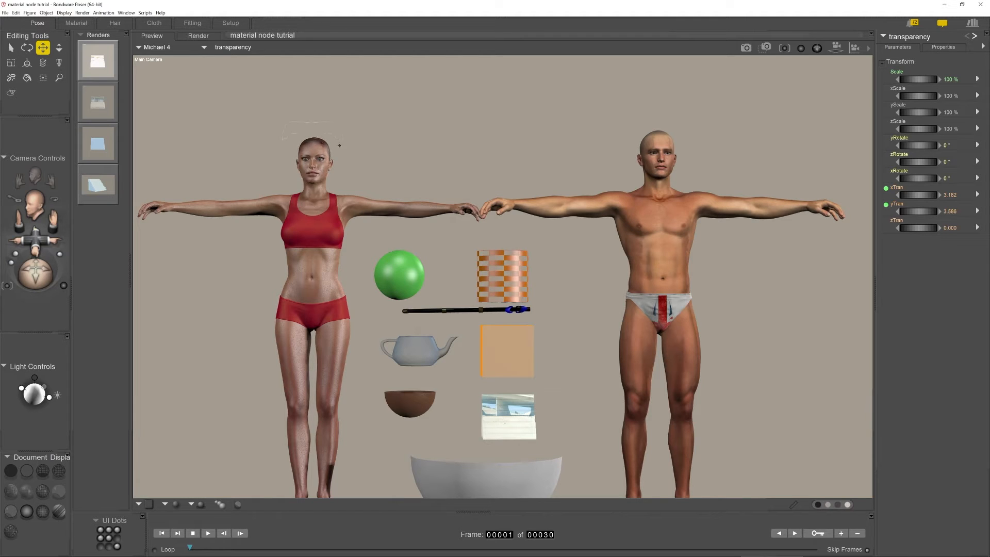
pyautogui.click(419, 259)
pyautogui.click(496, 278)
pyautogui.click(784, 48)
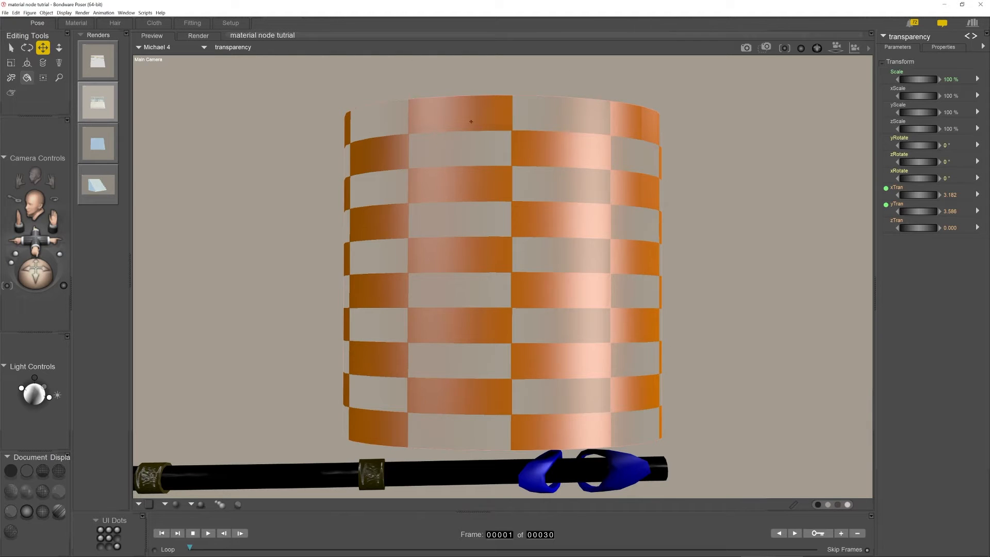
pyautogui.click(746, 47)
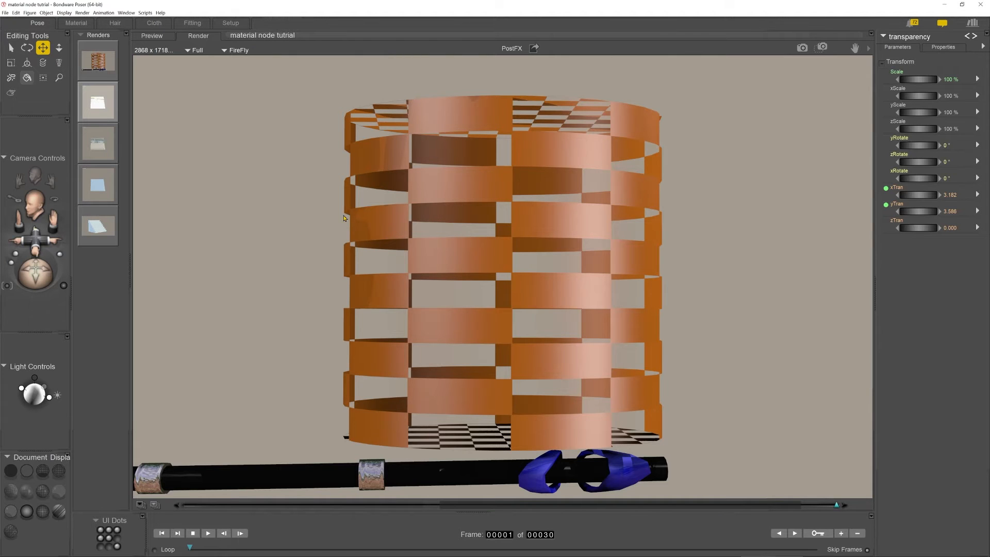
# Compare the cylinder's preview with its stored render, and return to its material settings in the Material room.
pyautogui.click(76, 23)
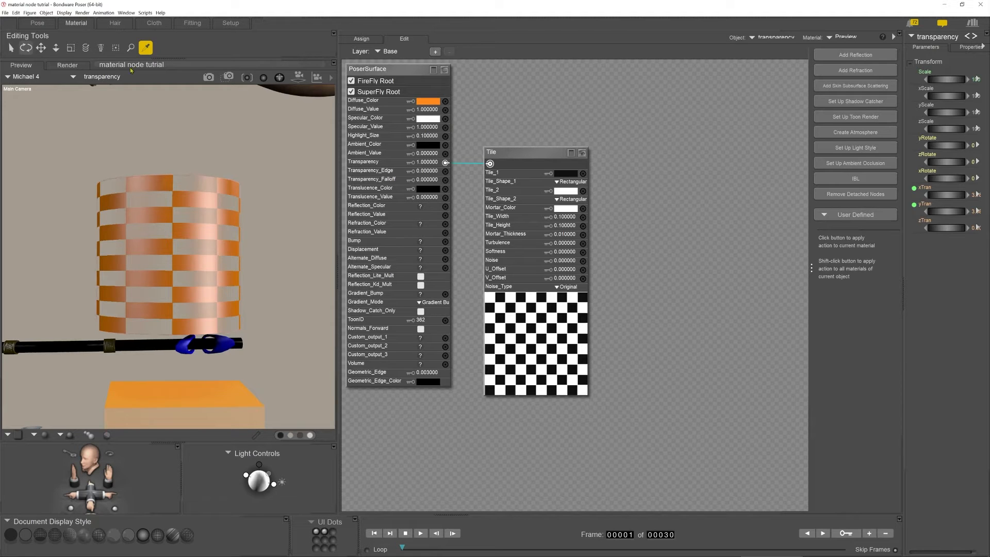
pyautogui.click(37, 23)
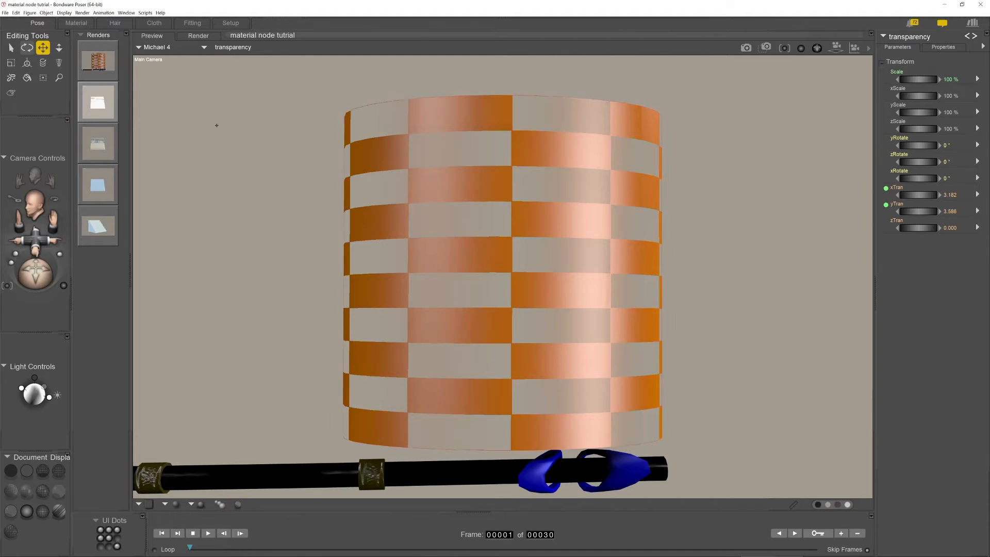
pyautogui.click(100, 64)
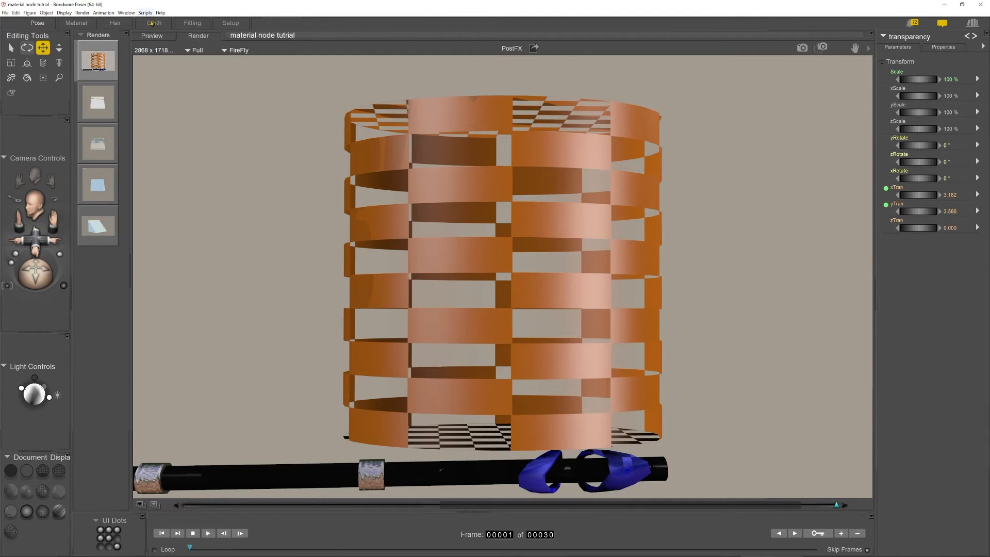
pyautogui.click(75, 23)
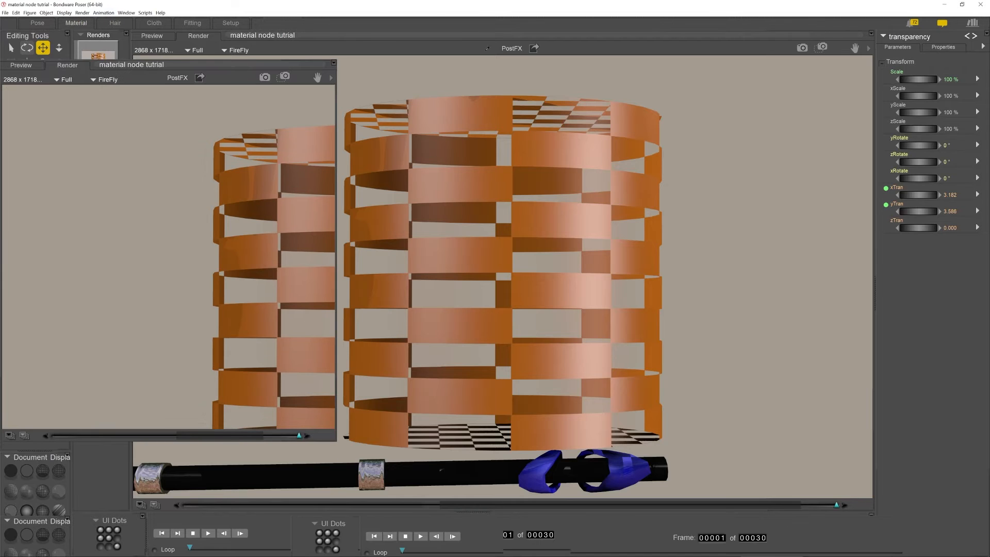
pyautogui.click(204, 173)
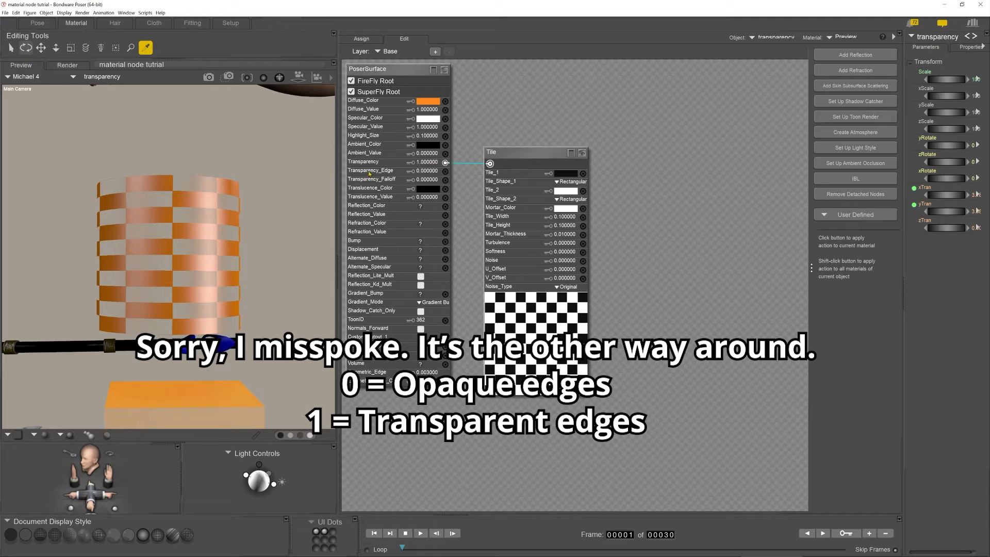
# Set the cylinder's Transparency_Edge to 1 and its Transparency_Falloff to .5.
pyautogui.click(428, 171)
pyautogui.write('1')
pyautogui.press('Return')
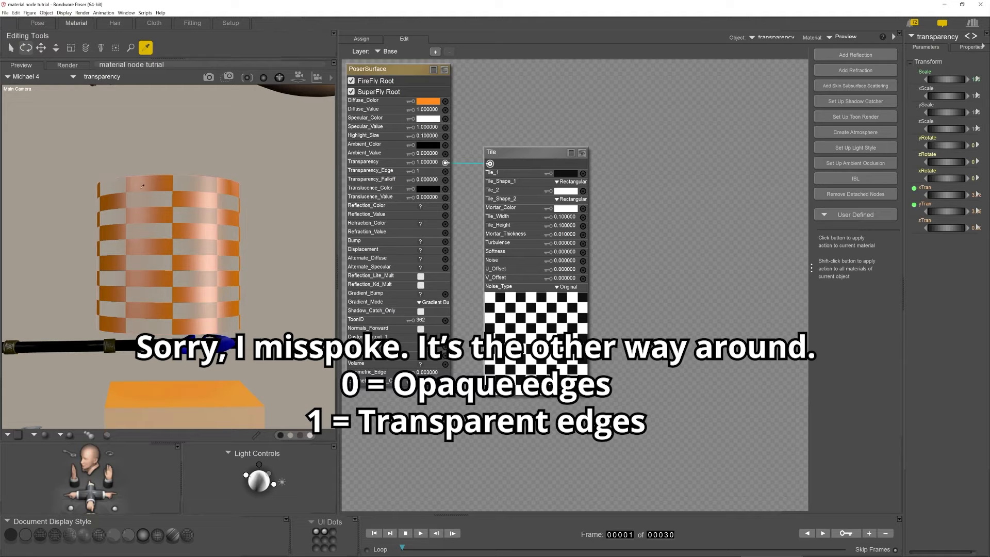
pyautogui.click(430, 180)
pyautogui.write('.5')
pyautogui.press('Return')
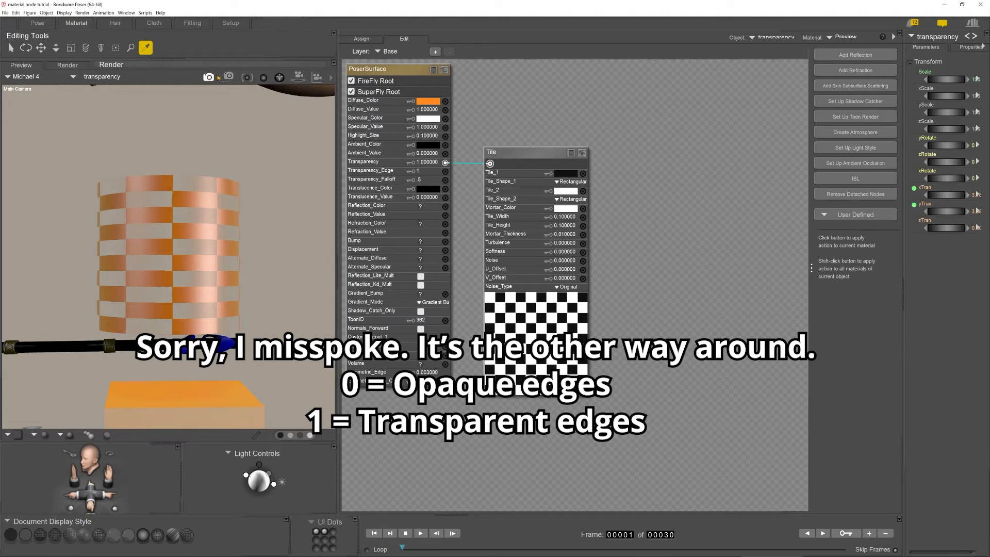
# Set the cylinder's Transparency_Edge to .5 and render the cylinder.
pyautogui.click(426, 171)
pyautogui.write('0')
pyautogui.press('Return')
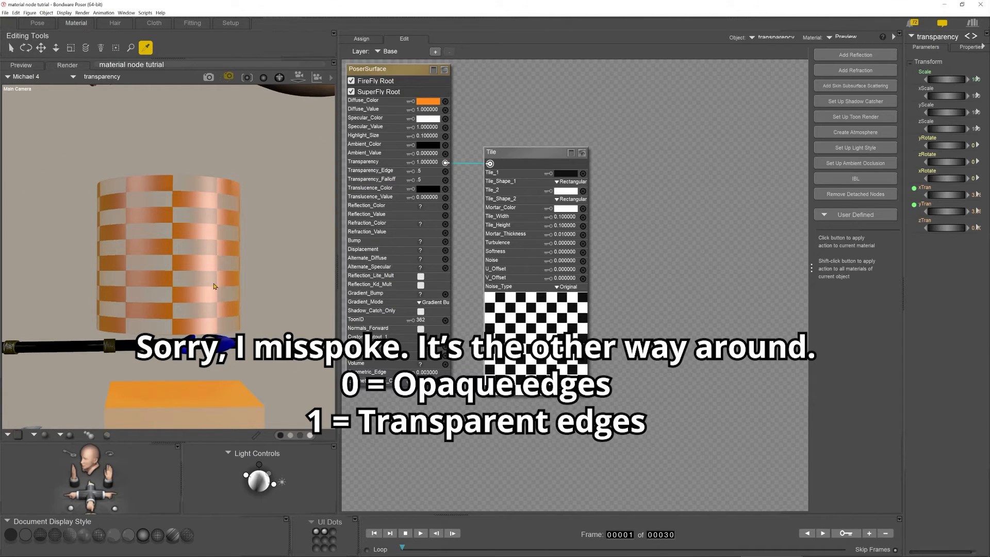
pyautogui.hotkey('ctrl', 'r')
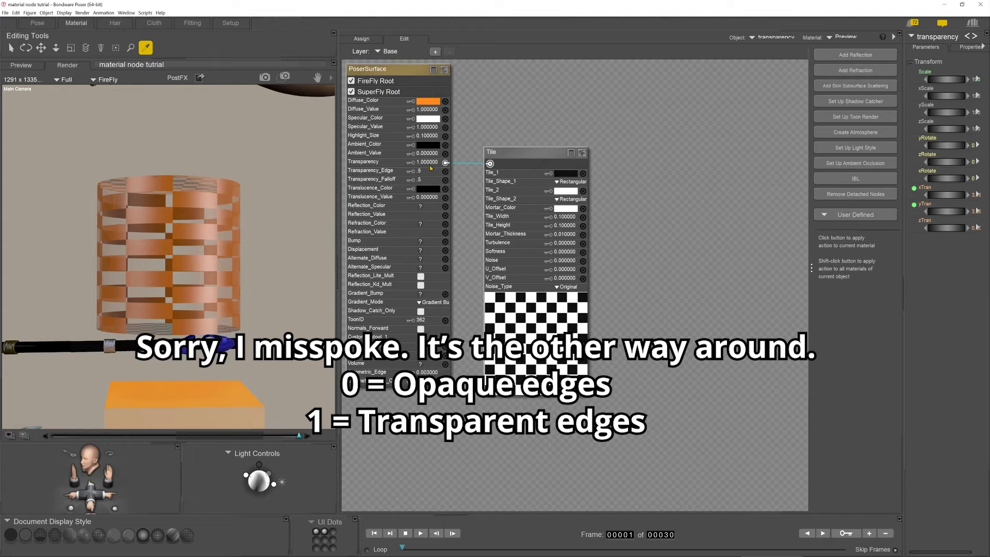
# Set the cylinder's Transparency_Edge to 1 and render the cylinder again.
pyautogui.click(423, 173)
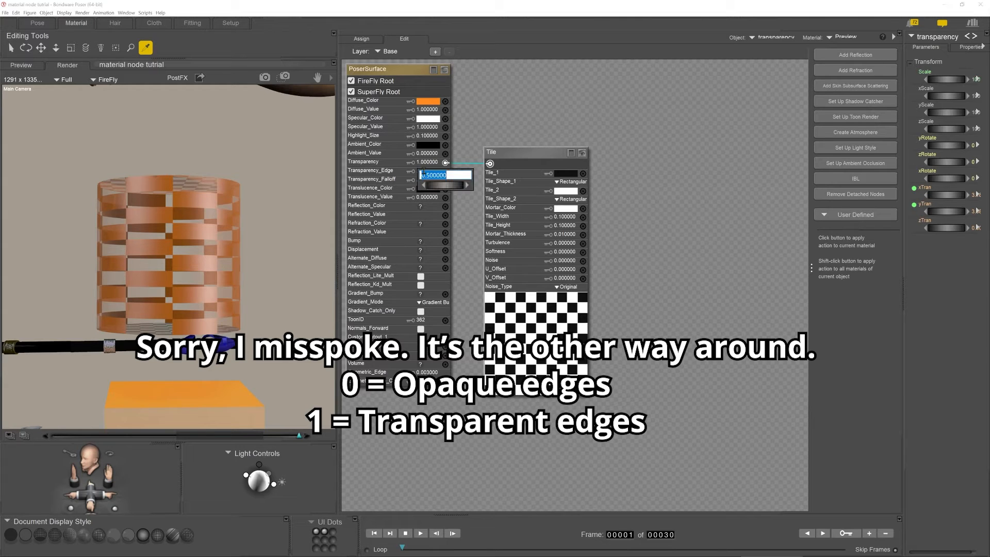
pyautogui.write('1')
pyautogui.press('Return')
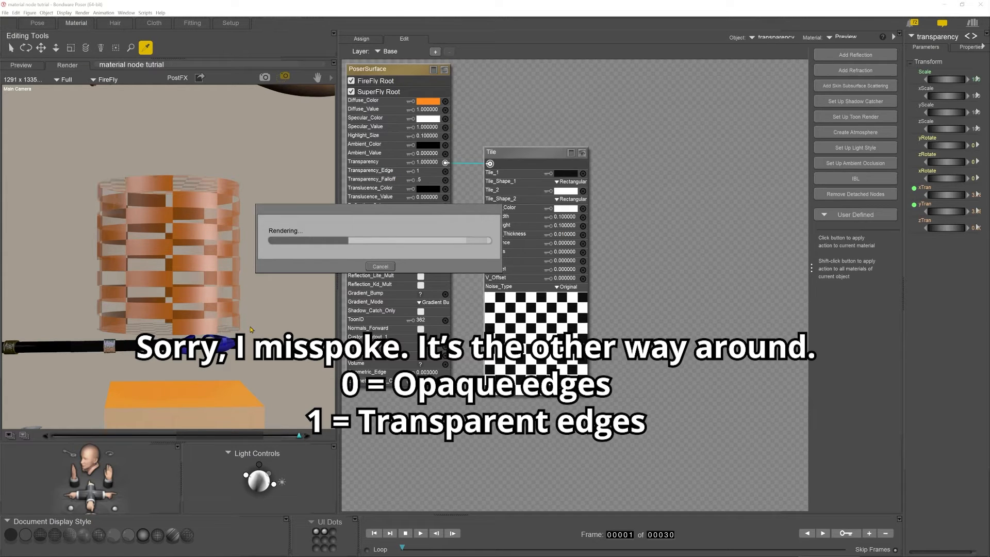
# Set the cylinder's Transparency_Edge to 0 and render the cylinder for comparison.
pyautogui.click(419, 171)
pyautogui.write('0')
pyautogui.press('Return')
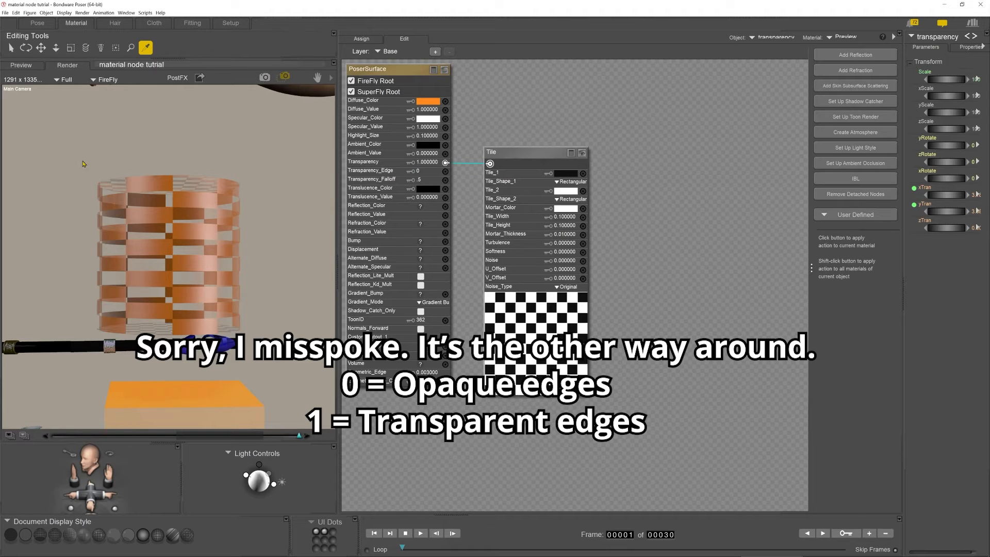
pyautogui.moveTo(253, 361); pyautogui.dragTo(254, 363)
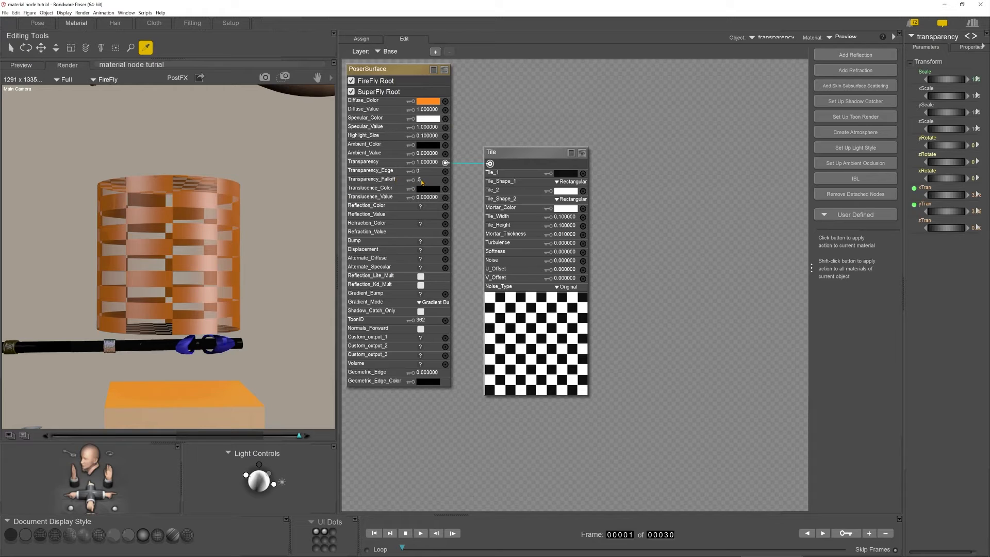
pyautogui.write('.5')
# Select the translucent orange box below the cylinder and frame it in the camera.
pyautogui.click(209, 413)
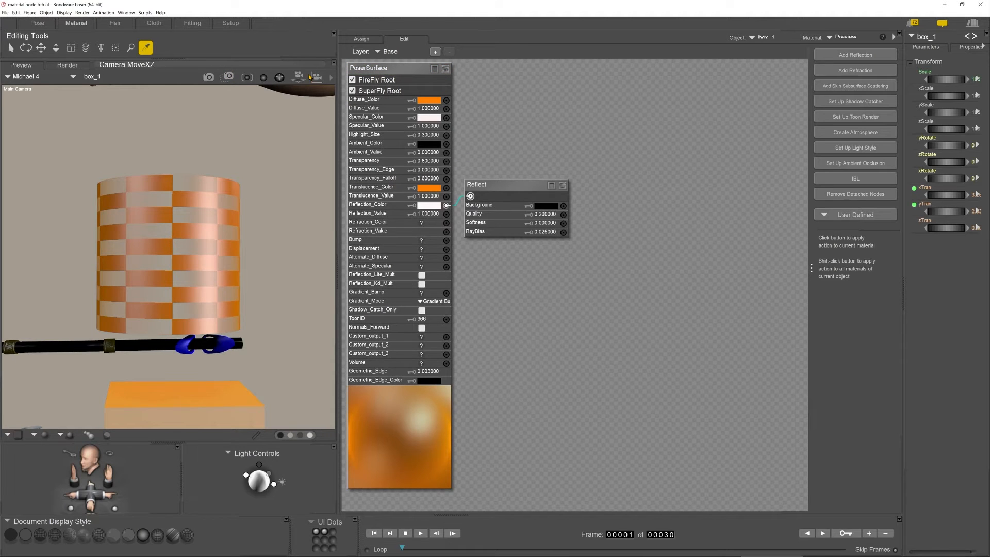
pyautogui.moveTo(300, 75); pyautogui.dragTo(300, 114)
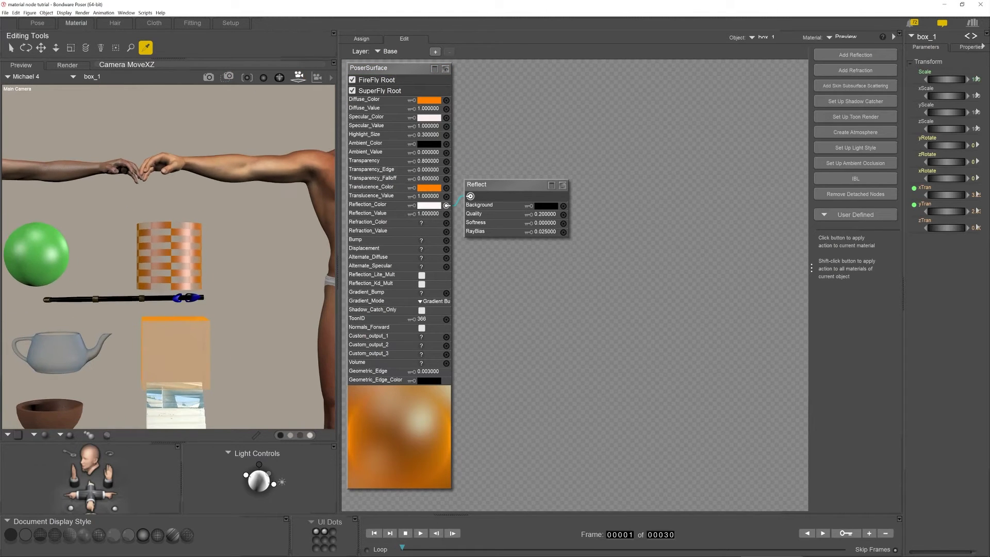
pyautogui.click(248, 78)
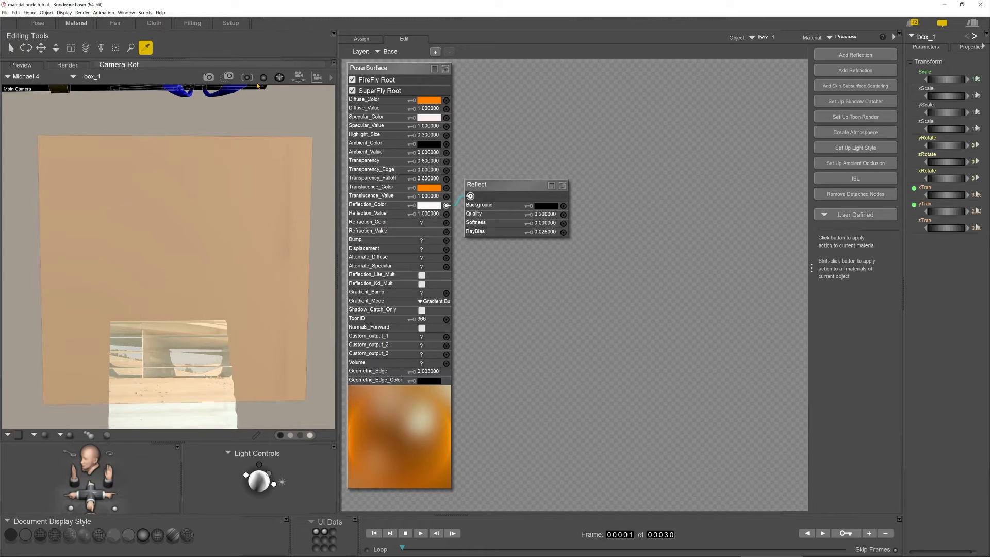
# Area-render the lower part of the translucent orange box, stop the render and return to the preview.
pyautogui.moveTo(23, 293); pyautogui.dragTo(329, 416)
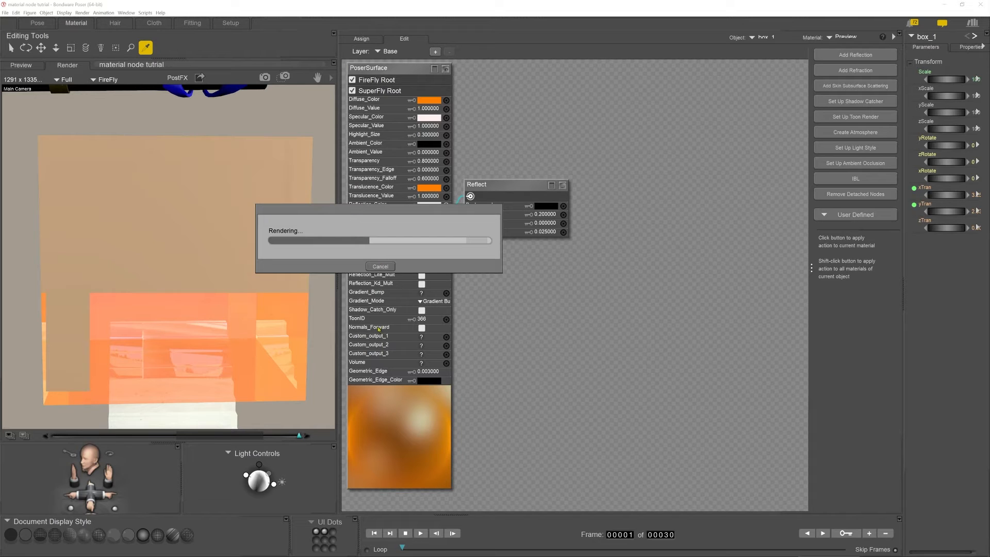
pyautogui.click(381, 267)
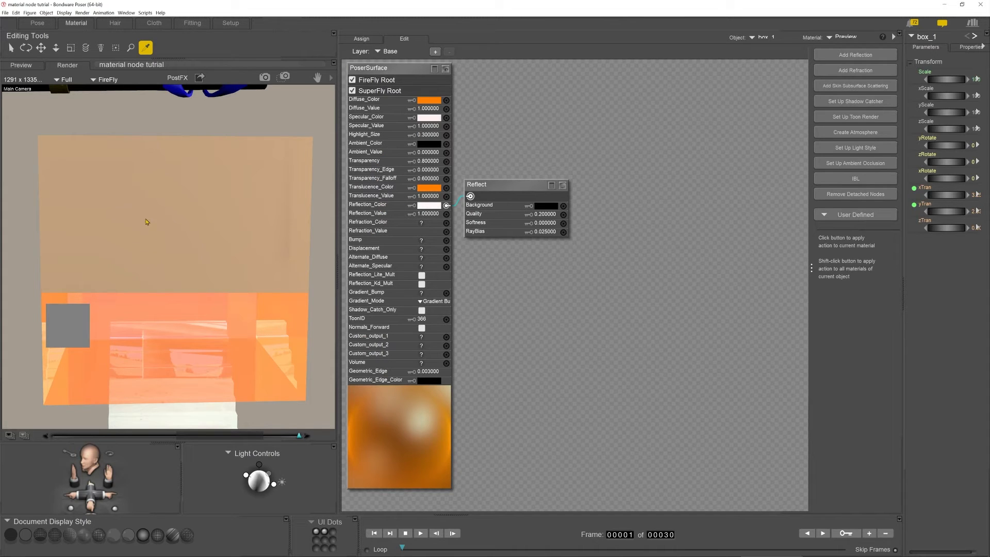
pyautogui.click(190, 66)
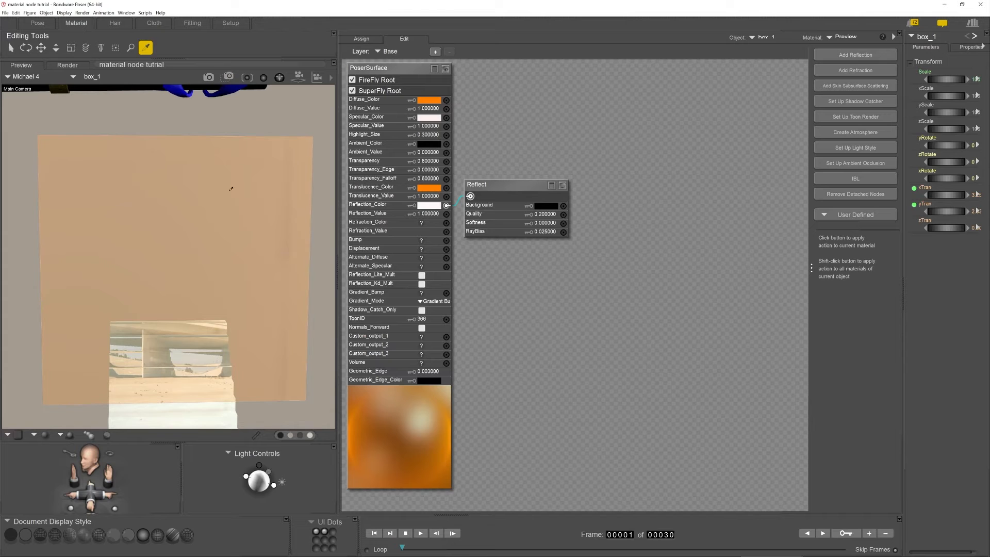
# Select the green ball between the two figures and frame it in the camera.
pyautogui.press('t')
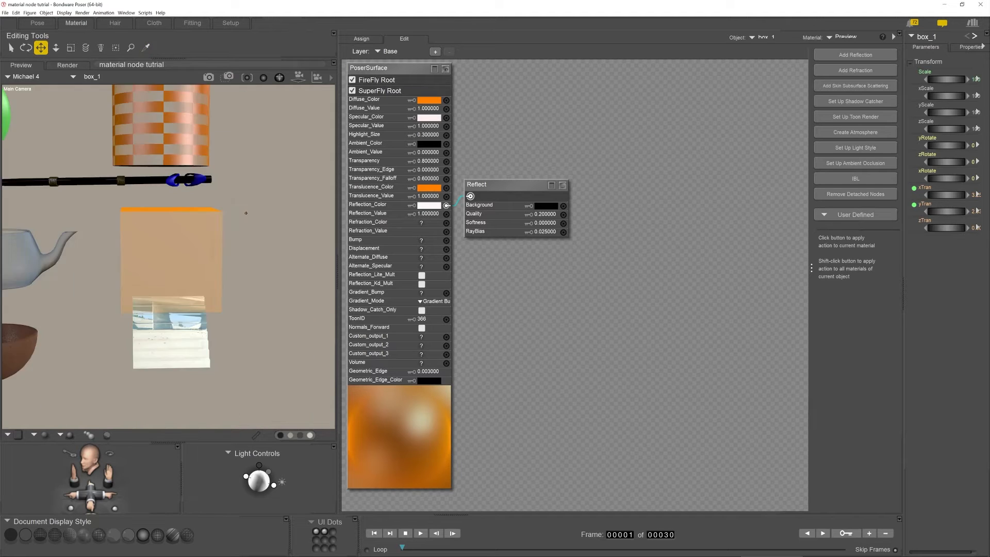
pyautogui.scroll(-5, 247, 214)
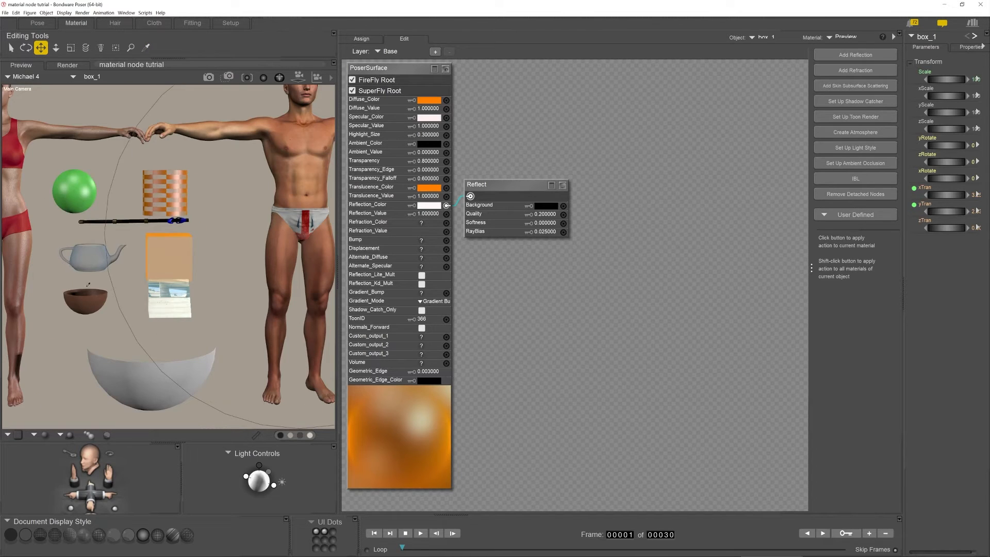
pyautogui.click(80, 187)
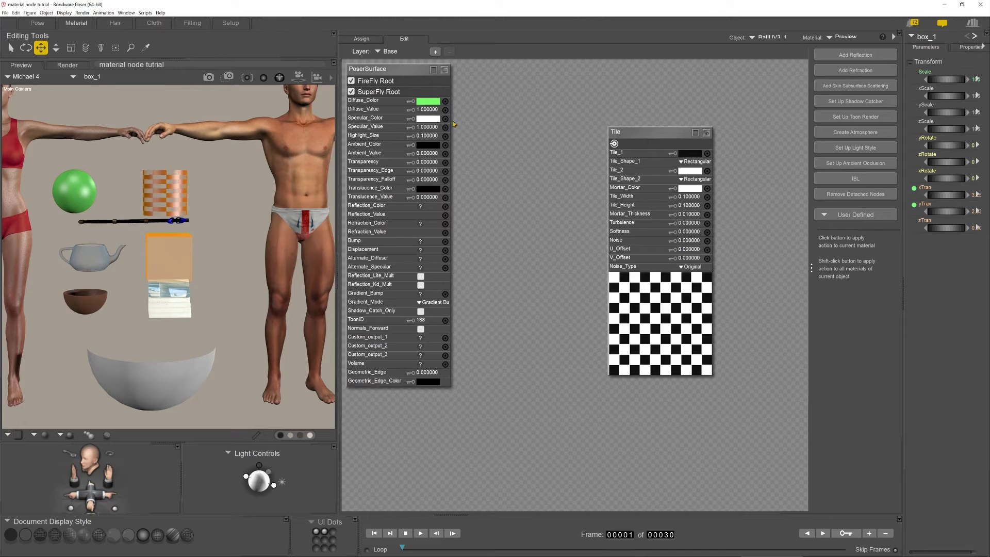
pyautogui.click(252, 77)
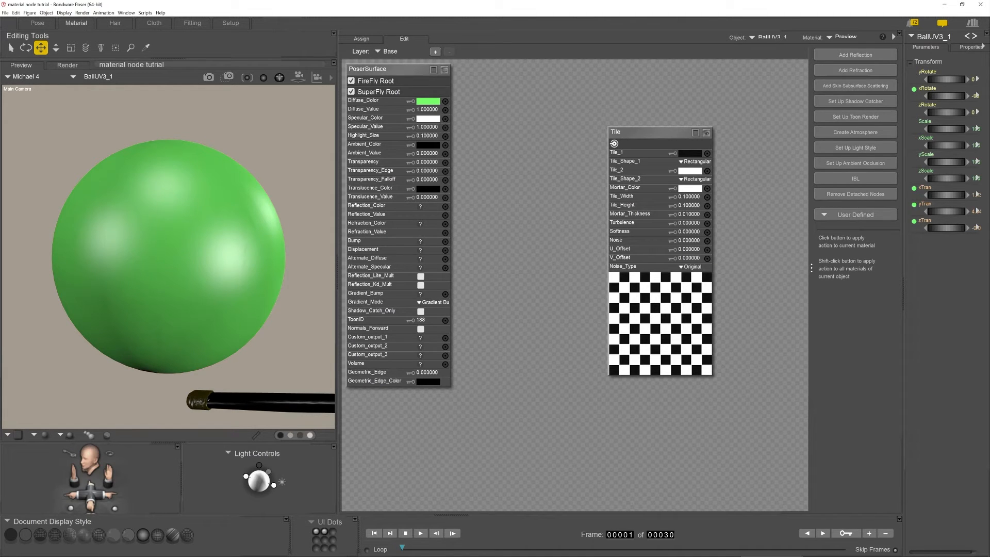
# Bring up the katana scabbard's Leather material nodes and move the Reflection_Image node further away from the Sphere_Map node.
pyautogui.click(208, 401)
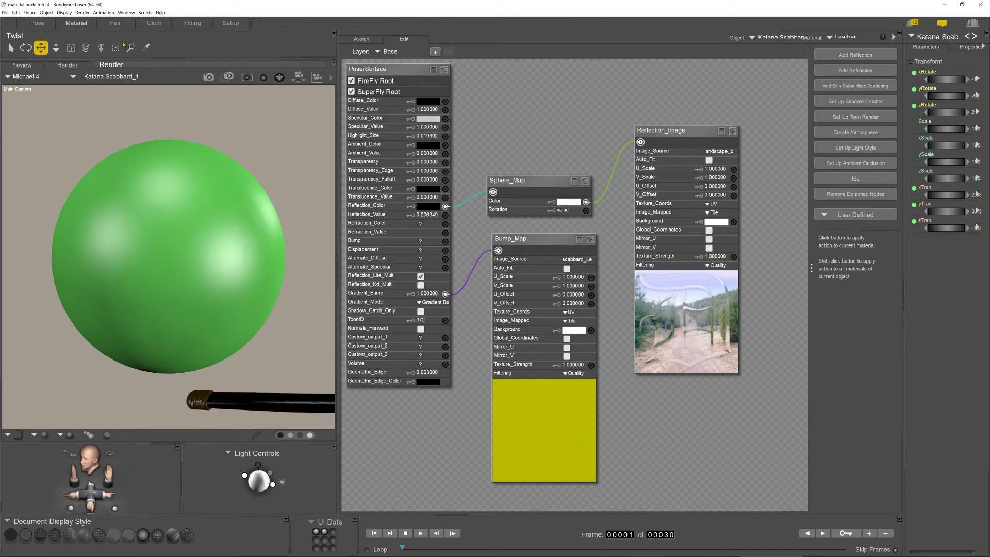
pyautogui.click(247, 77)
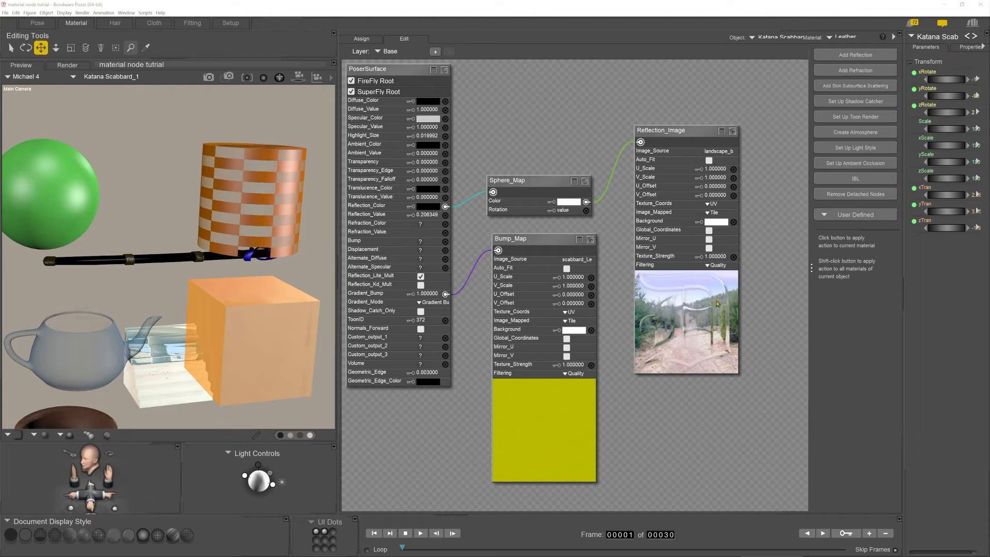
pyautogui.moveTo(691, 138); pyautogui.dragTo(720, 183)
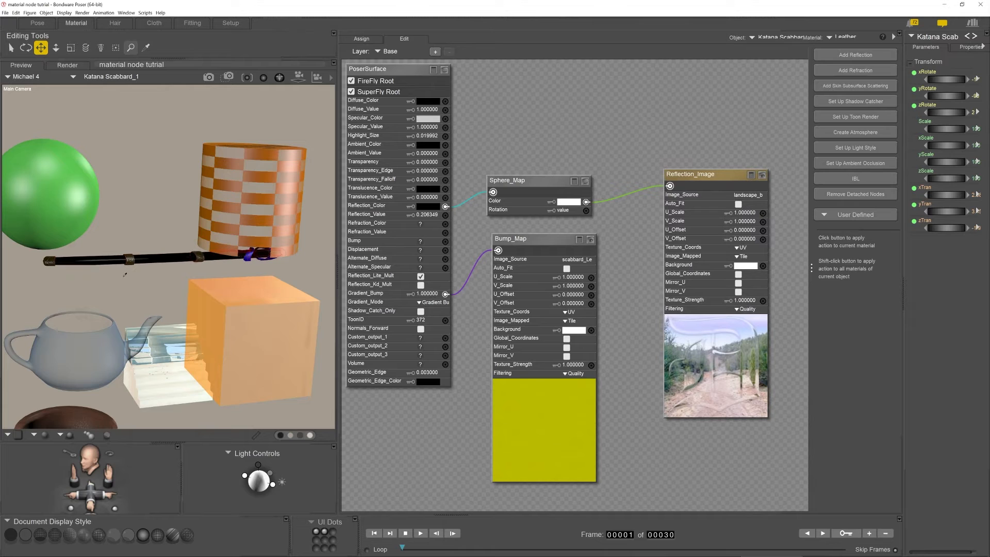
# Switch to the Pose room and bring the camera in close on the scabbard's metal ring.
pyautogui.scroll(-5, 124, 274)
pyautogui.scroll(8, 124, 273)
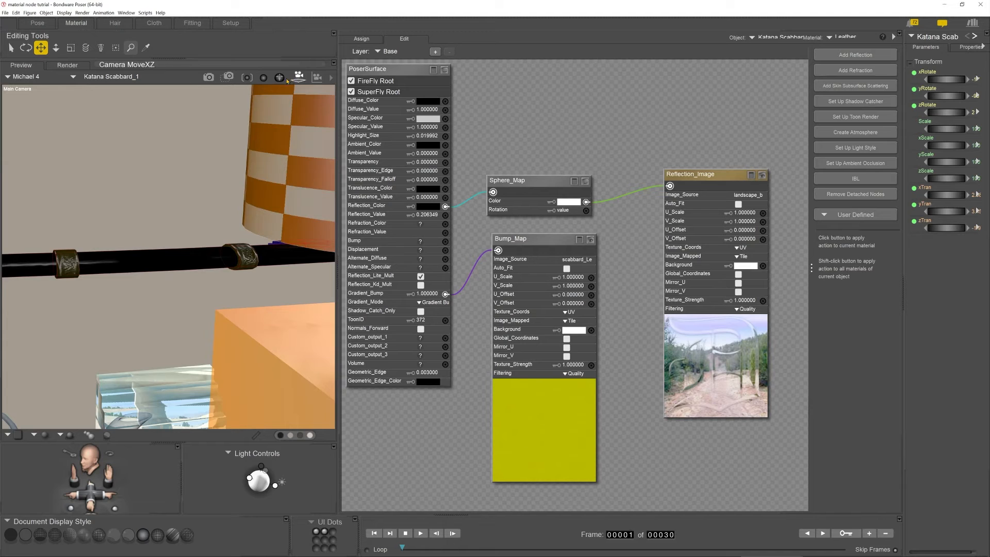
pyautogui.scroll(4, 64, 257)
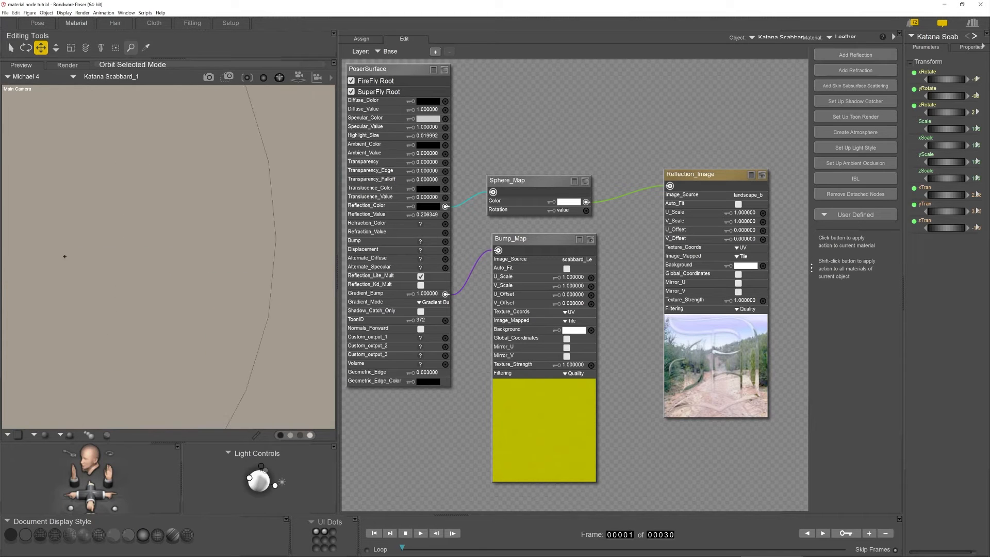
pyautogui.scroll(-6, 64, 250)
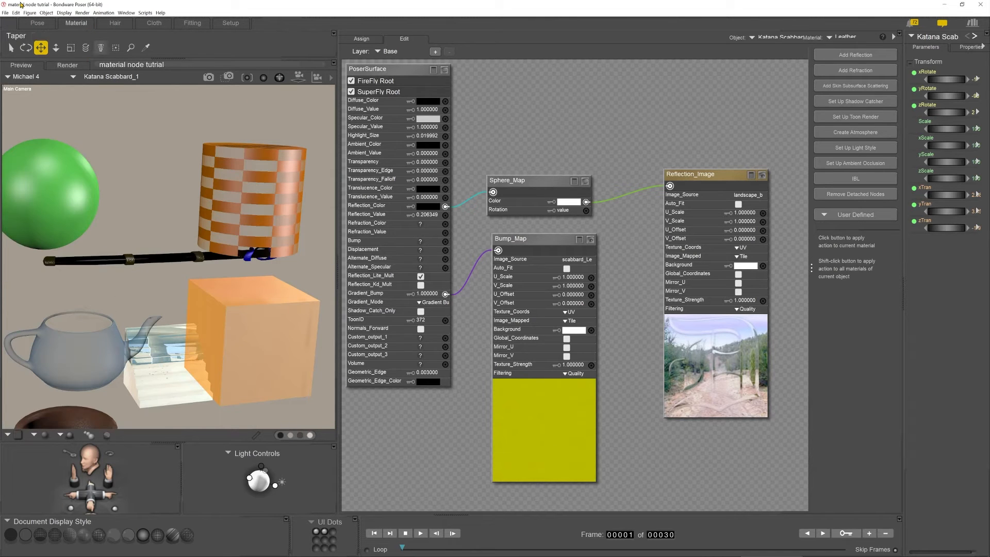
pyautogui.click(37, 23)
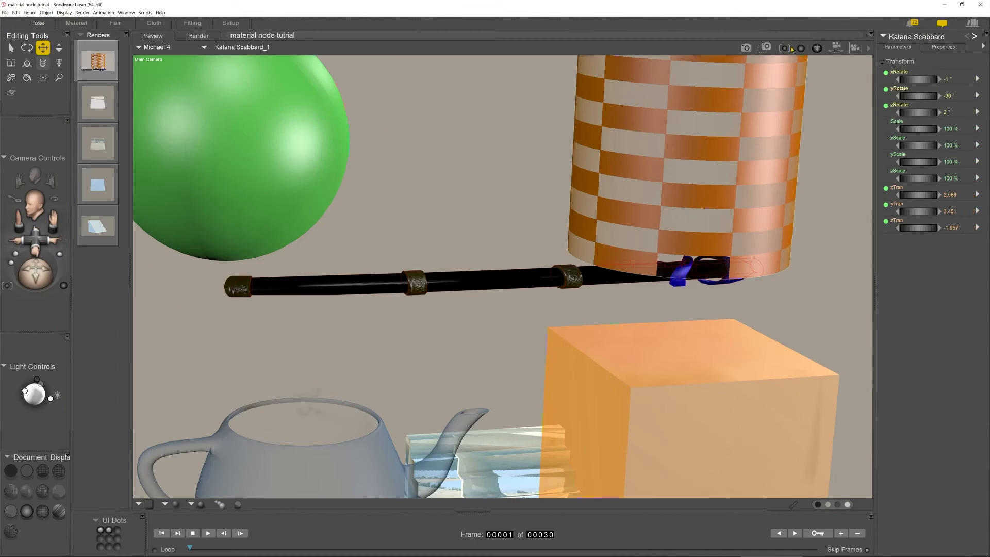
pyautogui.moveTo(38, 234); pyautogui.dragTo(41, 261)
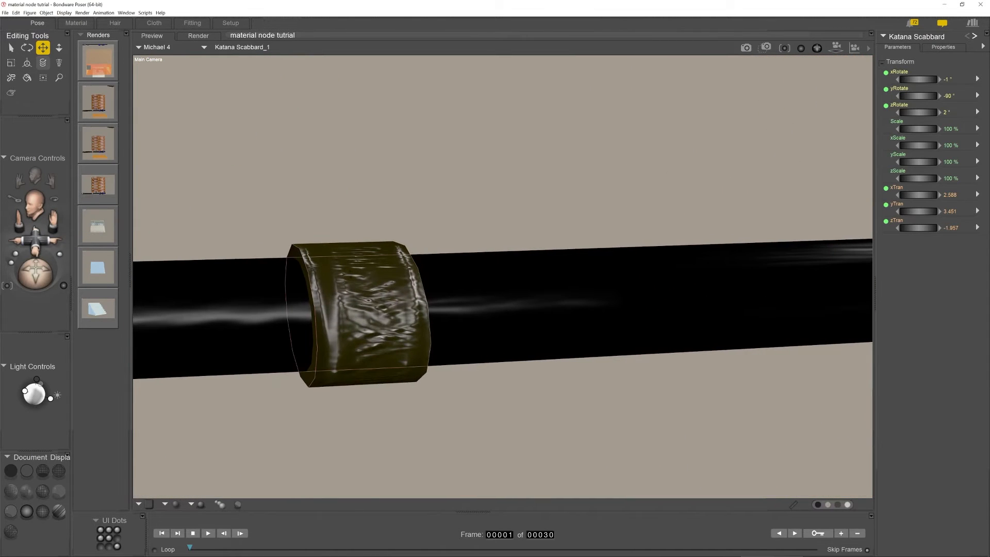
# Reframe the scabbard's metal ring and area-render it to show its sphere-mapped image reflection.
pyautogui.click(766, 47)
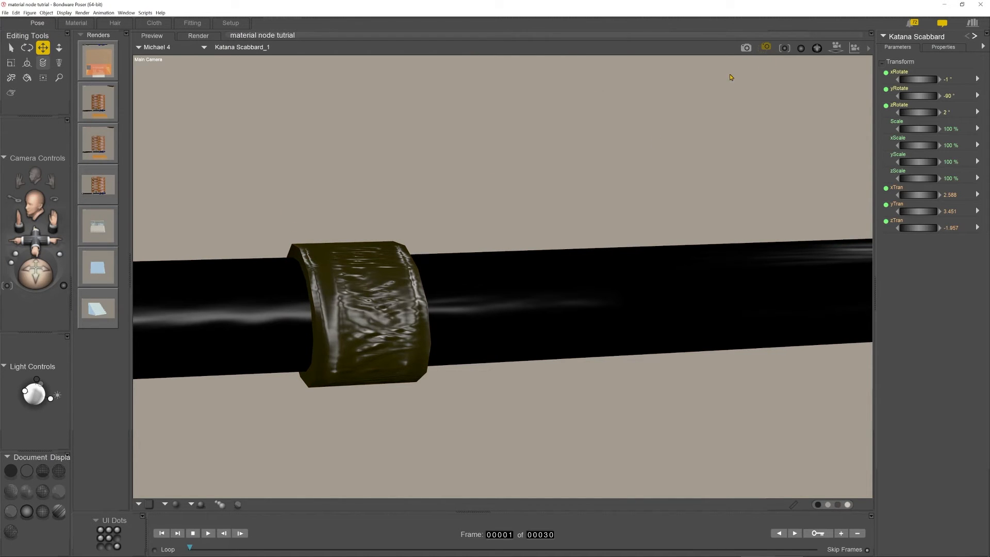
pyautogui.click(767, 47)
pyautogui.doubleClick(715, 5)
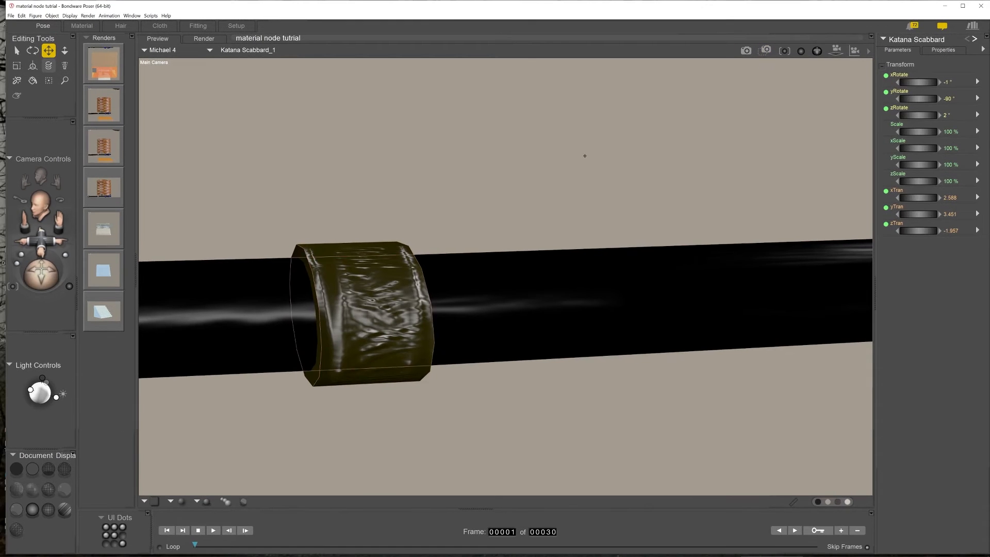
pyautogui.moveTo(41, 240); pyautogui.dragTo(40, 320)
pyautogui.moveTo(41, 240); pyautogui.dragTo(48, 113)
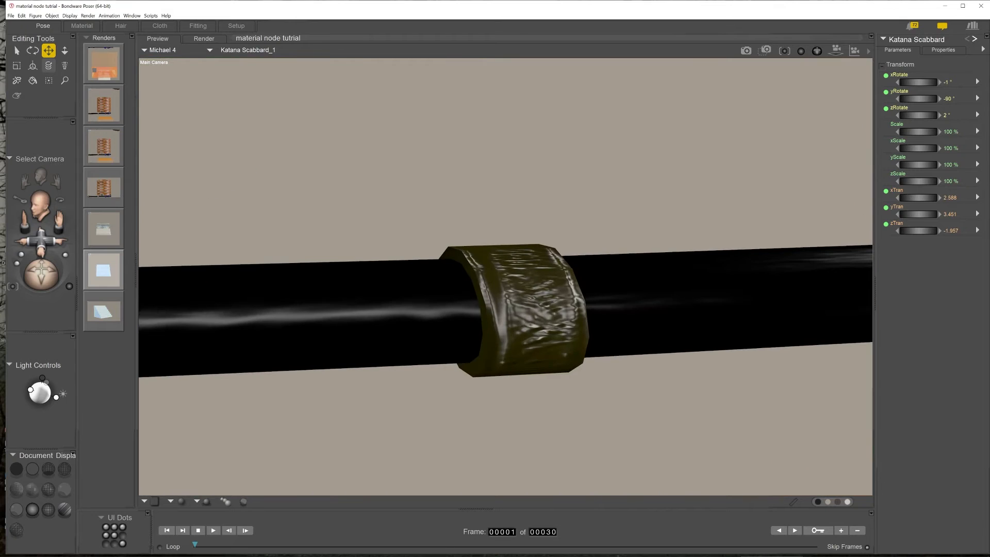
pyautogui.click(766, 50)
pyautogui.moveTo(411, 260); pyautogui.dragTo(622, 368)
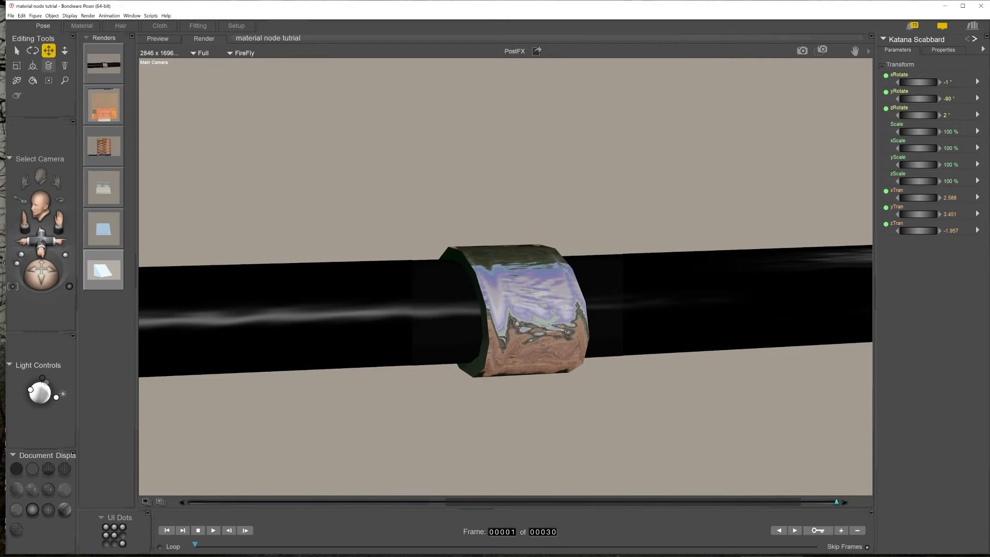
# Select the green ball in the wider scene and open its Preview material in the Material room.
pyautogui.click(44, 239)
pyautogui.moveTo(43, 239); pyautogui.dragTo(43, 281)
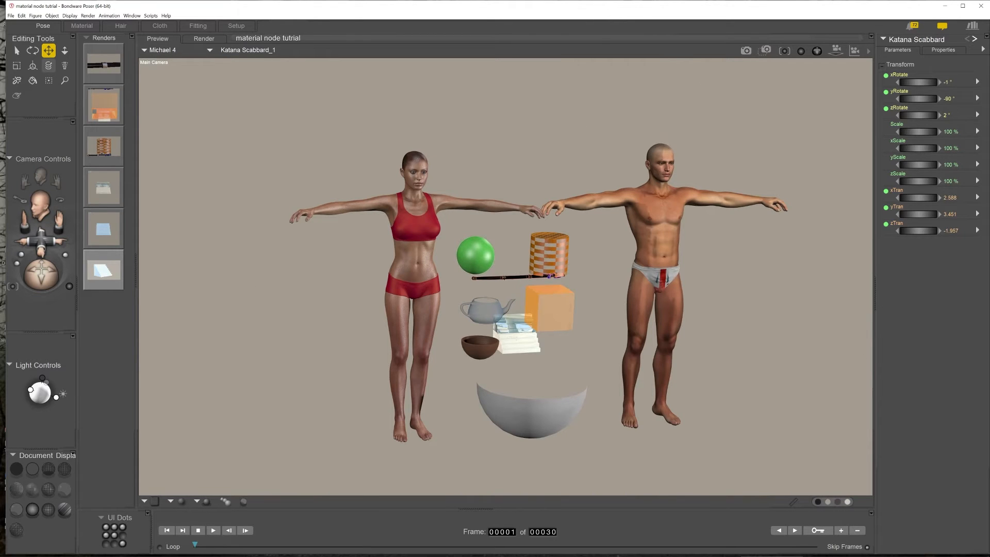
pyautogui.scroll(-3, 506, 281)
pyautogui.scroll(3, 506, 281)
pyautogui.scroll(5, 505, 281)
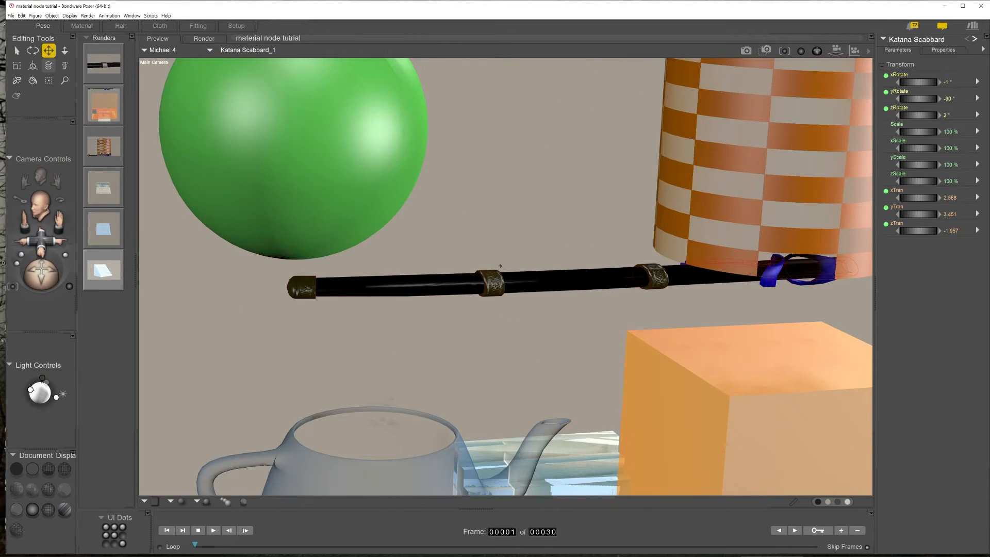
pyautogui.scroll(-5, 500, 267)
pyautogui.click(422, 181)
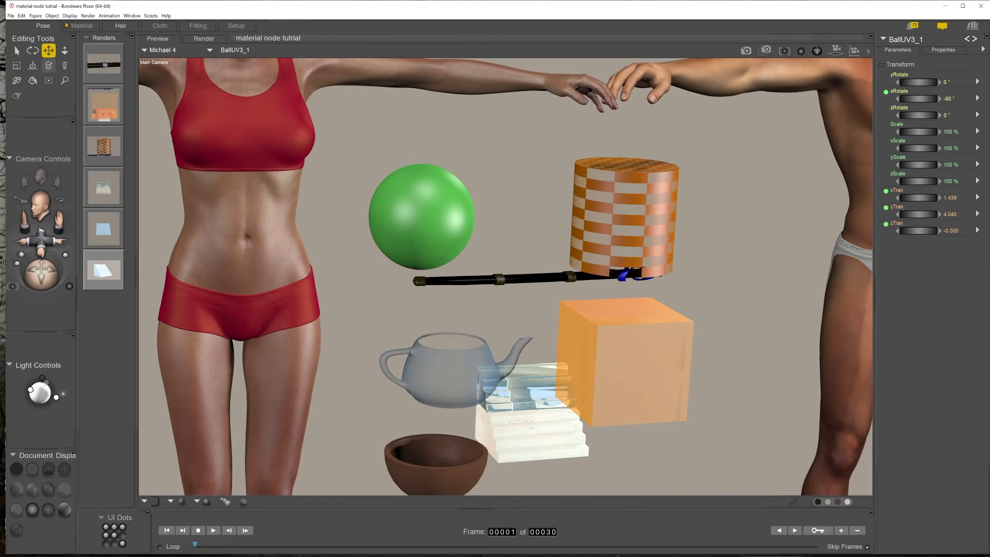
pyautogui.click(81, 25)
pyautogui.click(122, 229)
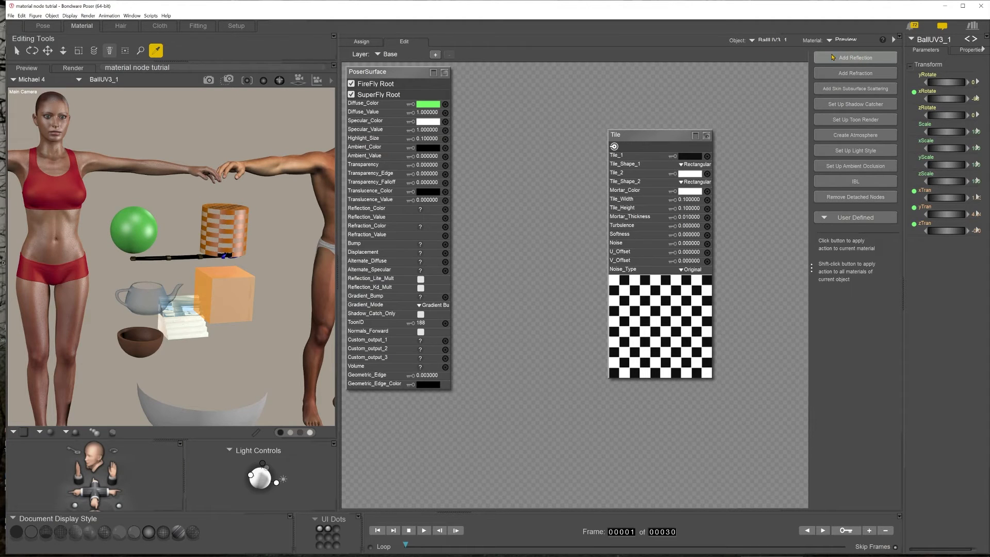
# Add a reflection to the green ball's material and remove its Sphere_Map and BG Color nodes, keeping the Reflect node.
pyautogui.click(859, 59)
pyautogui.moveTo(523, 73); pyautogui.dragTo(739, 84)
pyautogui.moveTo(503, 244); pyautogui.dragTo(625, 77)
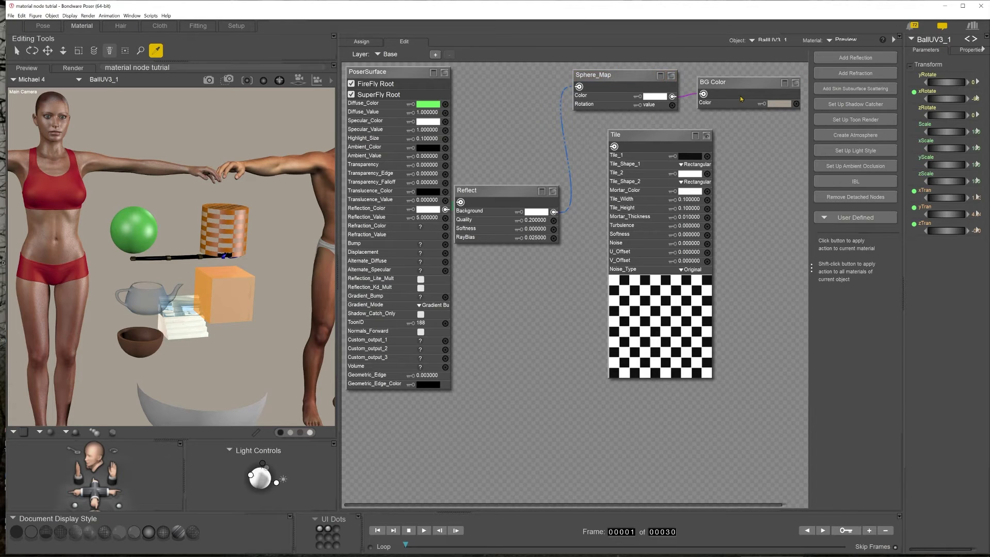
pyautogui.moveTo(744, 69); pyautogui.dragTo(625, 115)
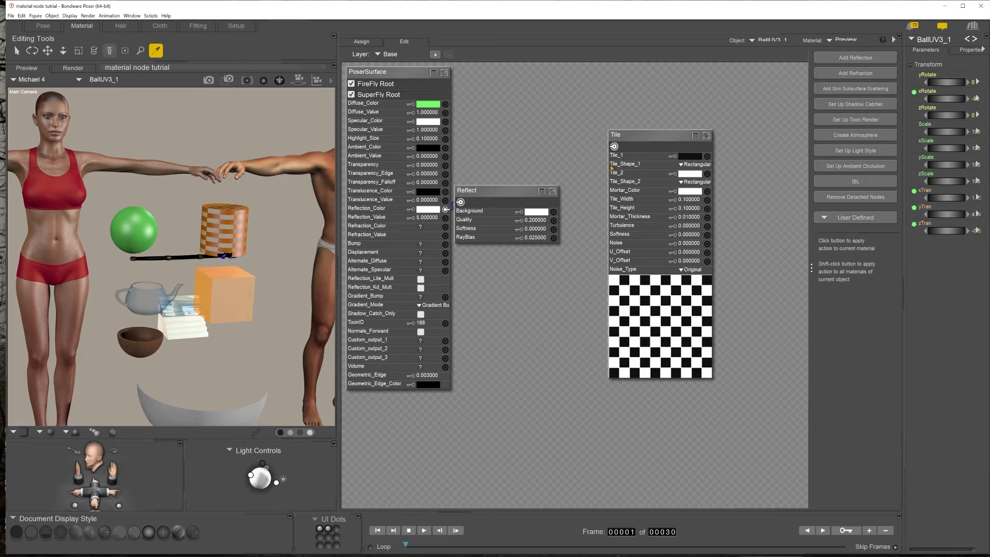
pyautogui.moveTo(500, 186); pyautogui.dragTo(522, 190)
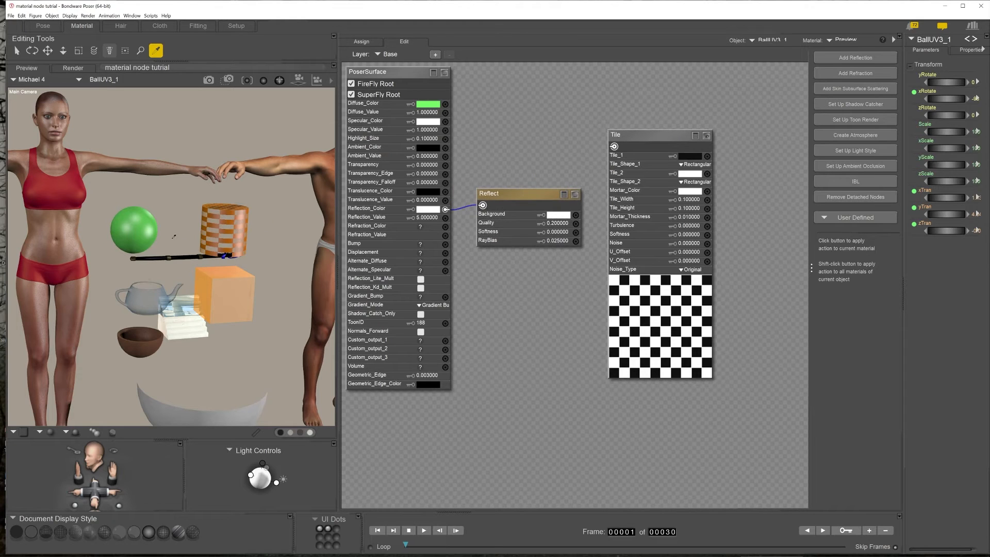
# Area-render the reflective green ball, set its Reflection_Value to 1 and area-render it again.
pyautogui.click(228, 81)
pyautogui.moveTo(103, 249); pyautogui.dragTo(96, 268)
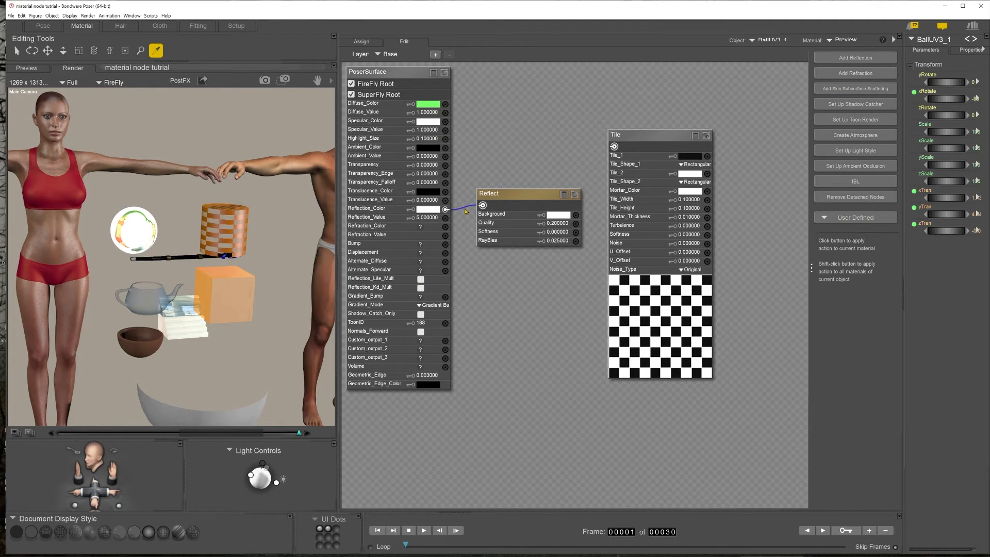
pyautogui.click(426, 217)
pyautogui.write('1')
pyautogui.press('Return')
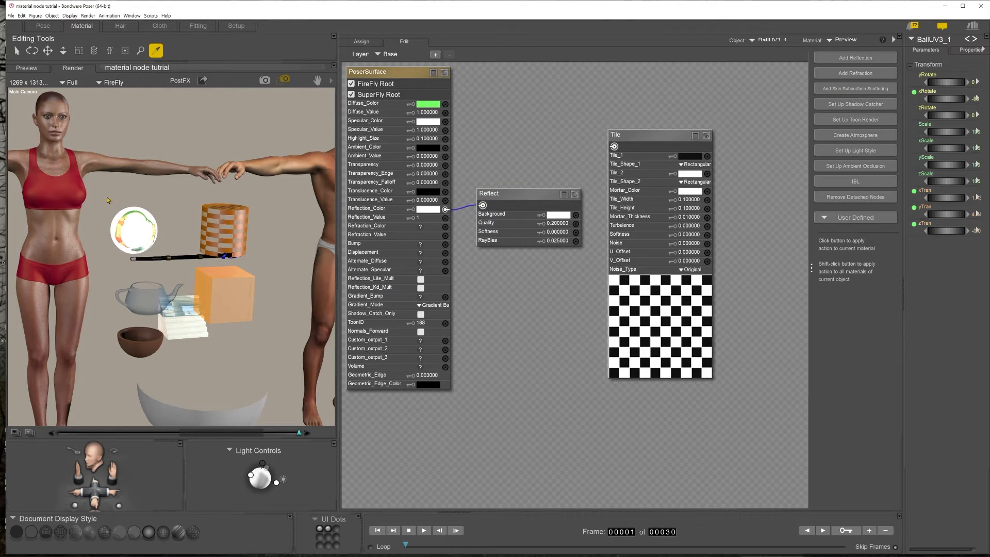
pyautogui.moveTo(90, 190); pyautogui.dragTo(181, 261)
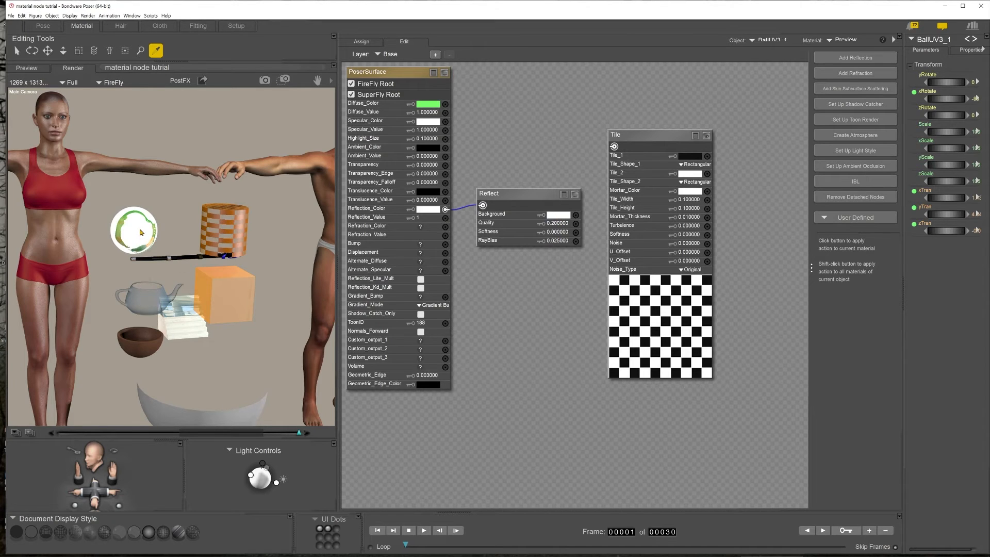
# Create a PhysicalSurface root node in the ball's material to show it, and delete the node again.
pyautogui.click(526, 197)
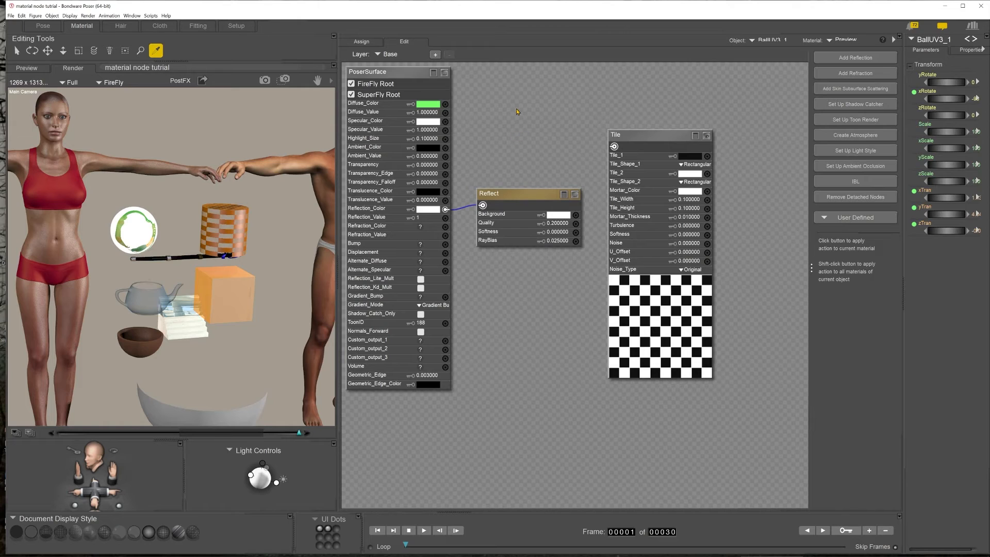
pyautogui.rightClick(562, 76)
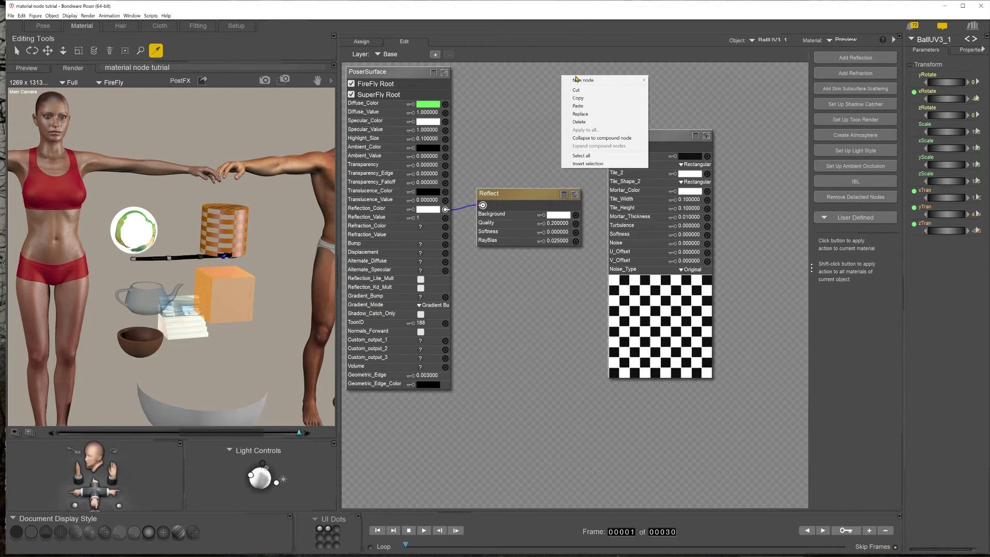
pyautogui.moveTo(599, 81)
pyautogui.moveTo(683, 91)
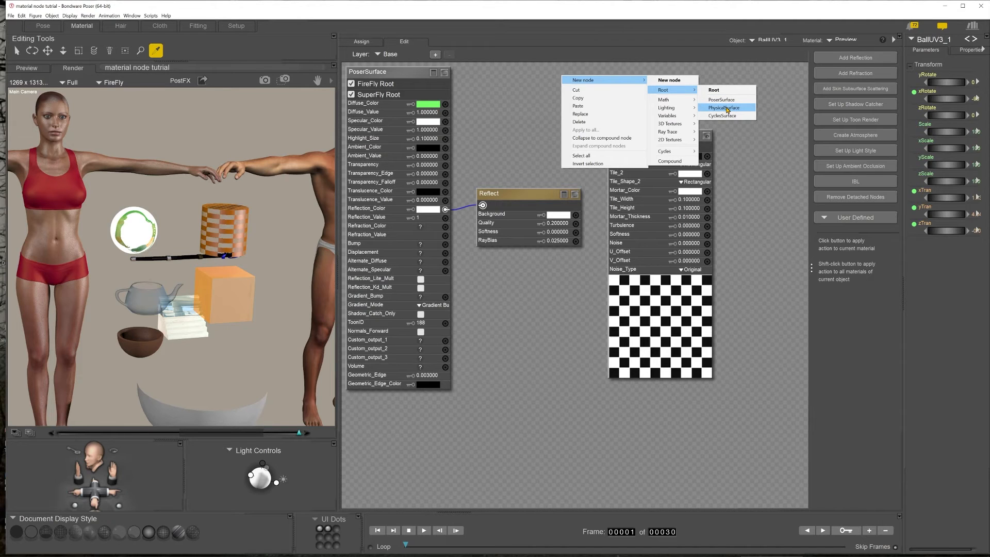
pyautogui.click(728, 110)
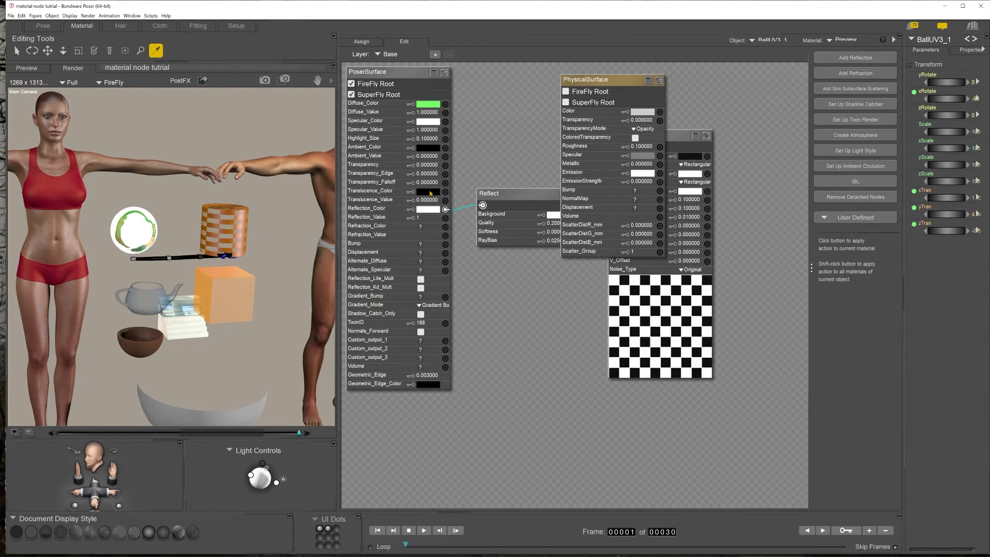
pyautogui.press('Delete')
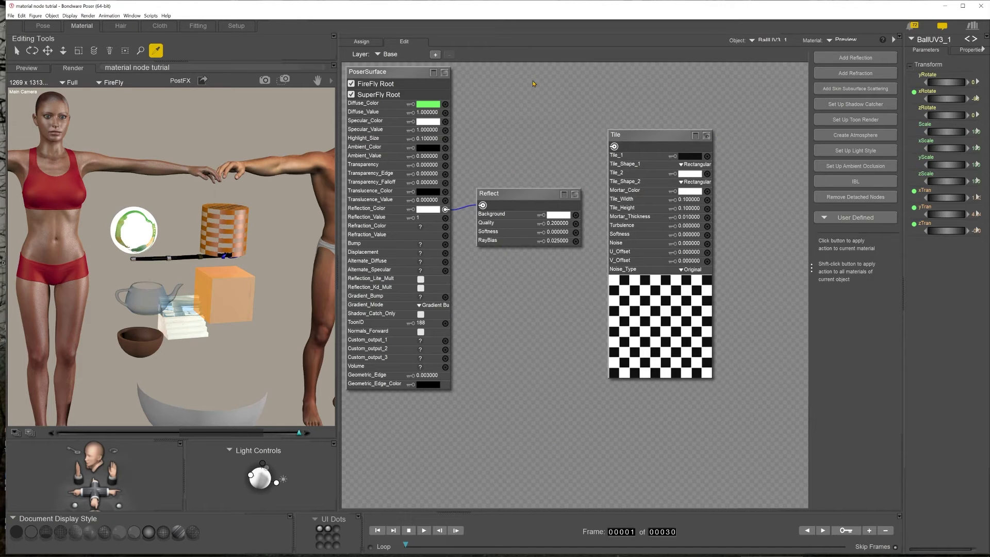
# Move the Reflect node slightly closer to the PoserSurface node.
pyautogui.moveTo(513, 197); pyautogui.dragTo(505, 204)
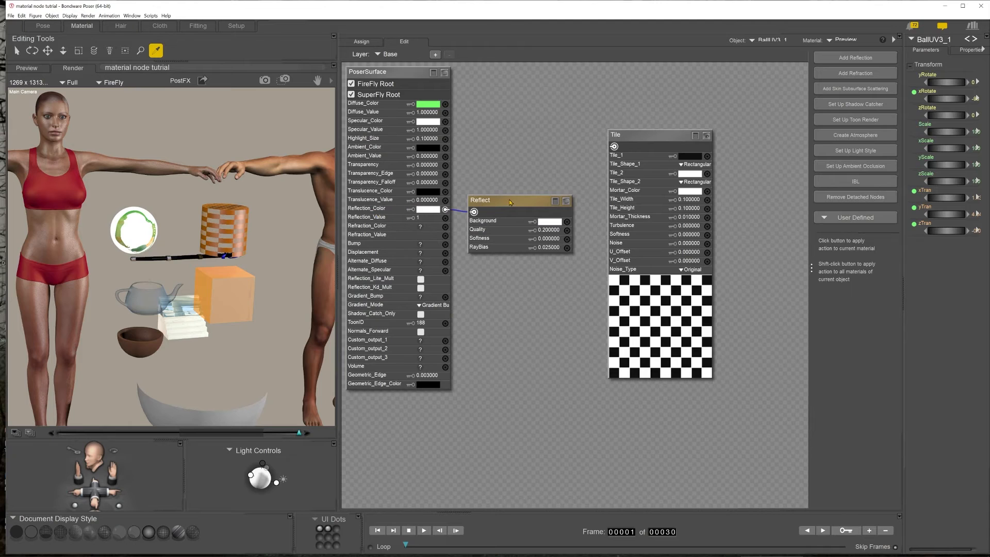
# Display the material nodes of the katana scabbard's trim and of Victoria 4's face skin for comparison.
pyautogui.click(169, 257)
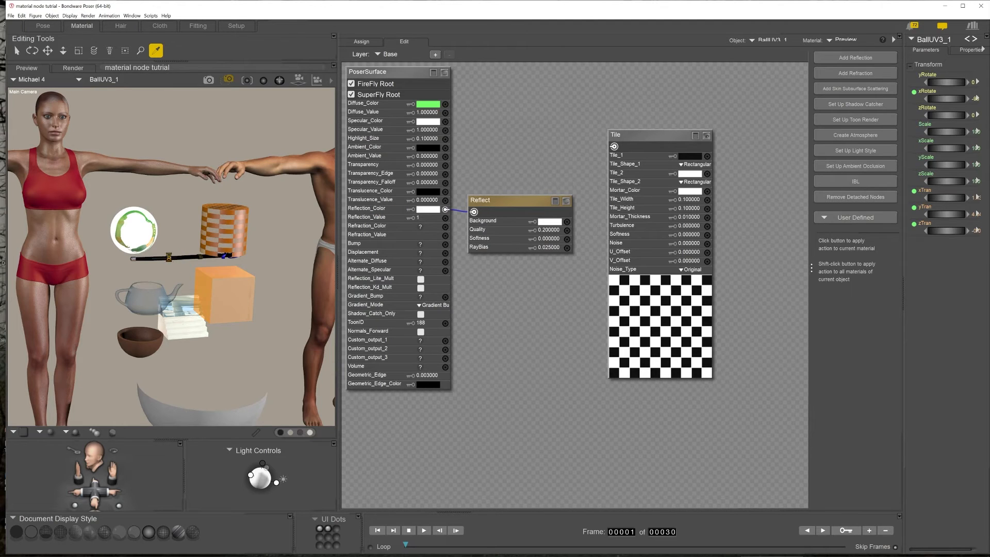
pyautogui.click(167, 256)
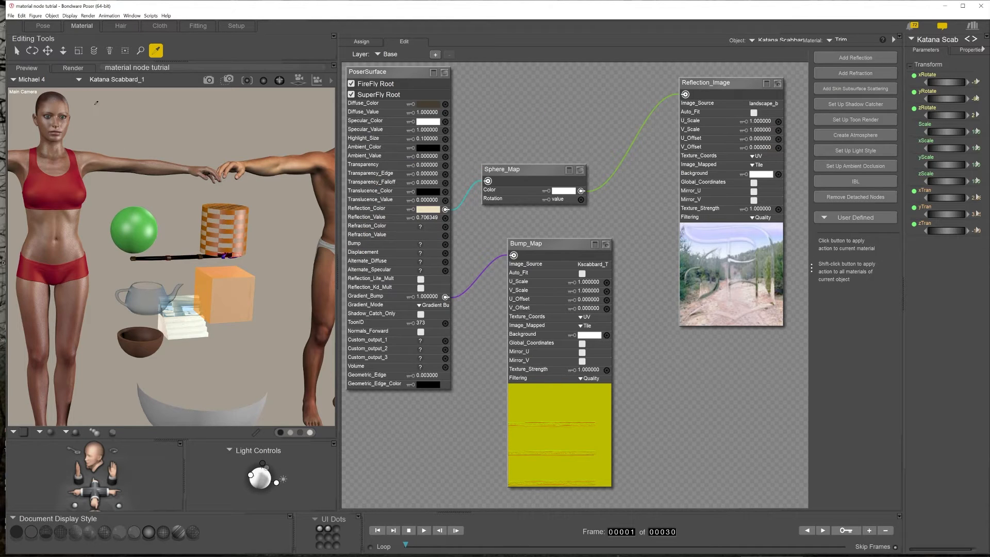
pyautogui.click(54, 105)
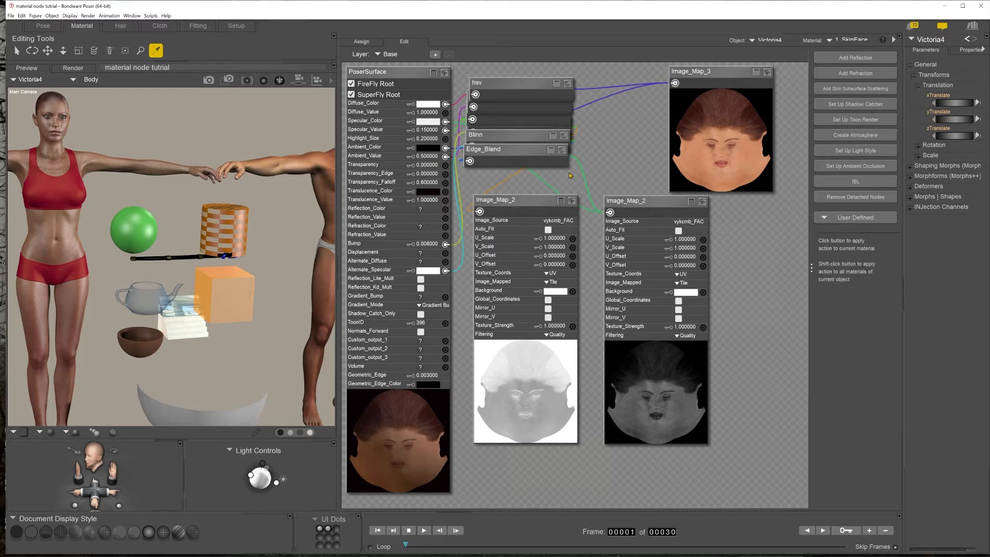
# Spread apart the stacked Blinn, Math_Functions and two Image_Map_2 nodes in the Victoria 4 face material.
pyautogui.moveTo(502, 136); pyautogui.dragTo(577, 122)
pyautogui.moveTo(661, 172); pyautogui.dragTo(758, 189)
pyautogui.click(507, 202)
pyautogui.moveTo(507, 202); pyautogui.dragTo(602, 299)
pyautogui.moveTo(534, 320); pyautogui.dragTo(529, 318)
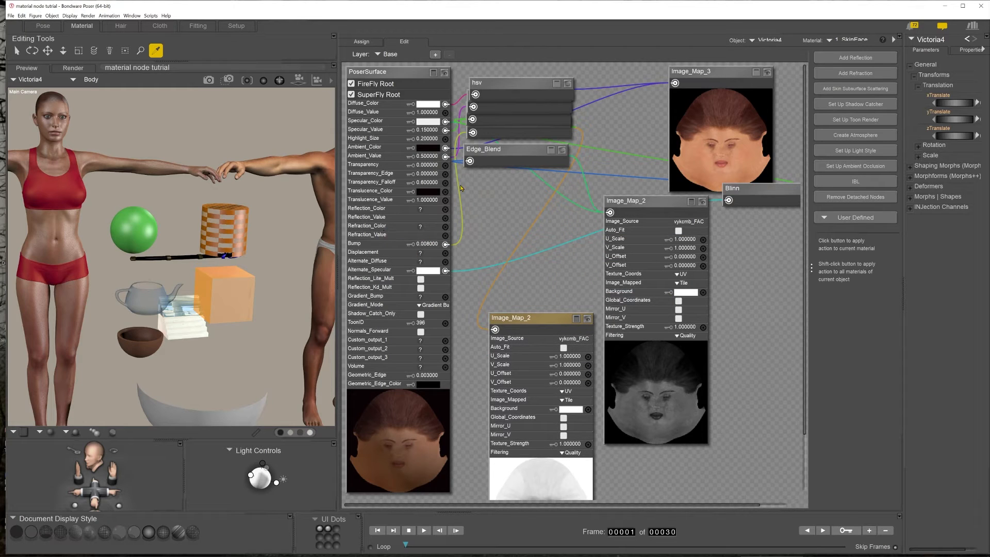
pyautogui.click(489, 134)
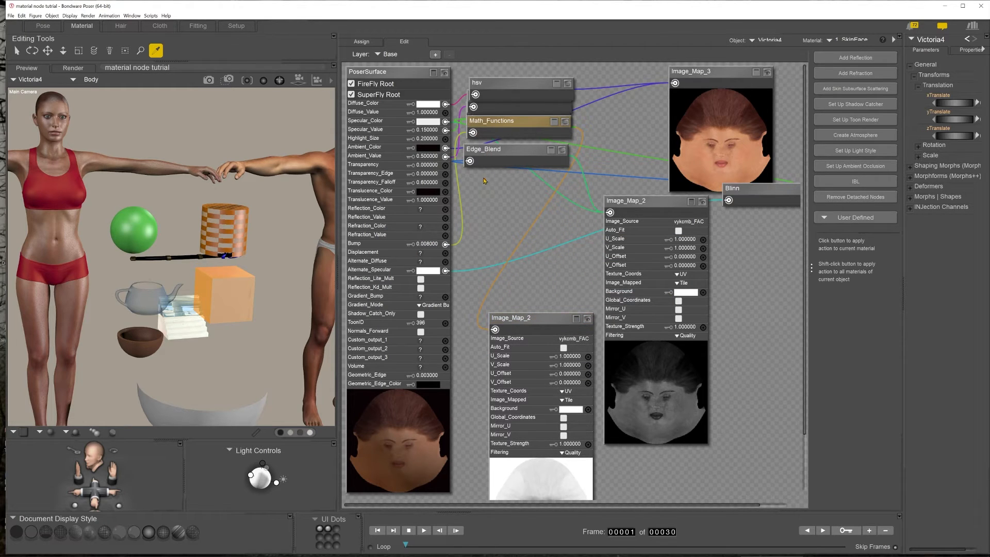
pyautogui.moveTo(504, 128); pyautogui.dragTo(505, 237)
pyautogui.moveTo(538, 322); pyautogui.dragTo(756, 123)
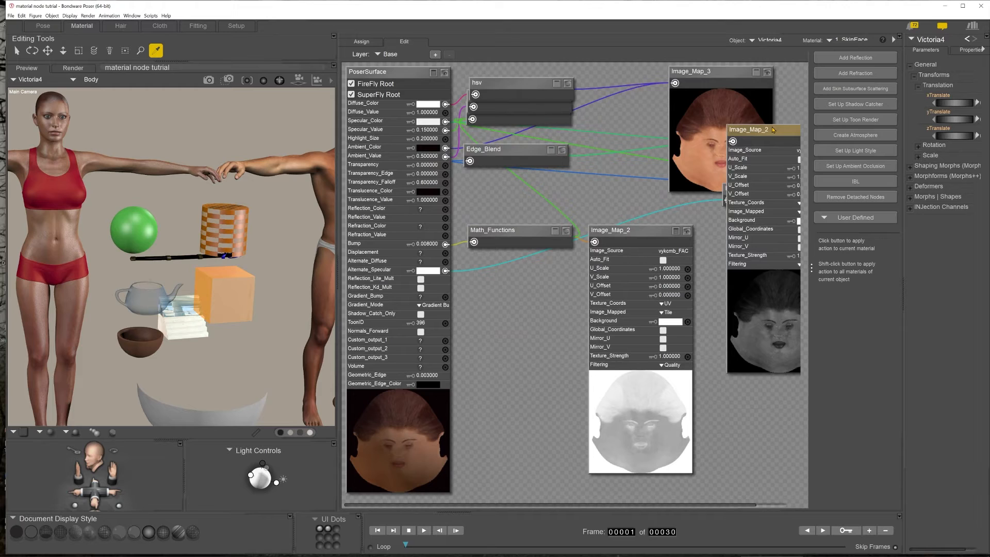
pyautogui.moveTo(514, 230); pyautogui.dragTo(516, 248)
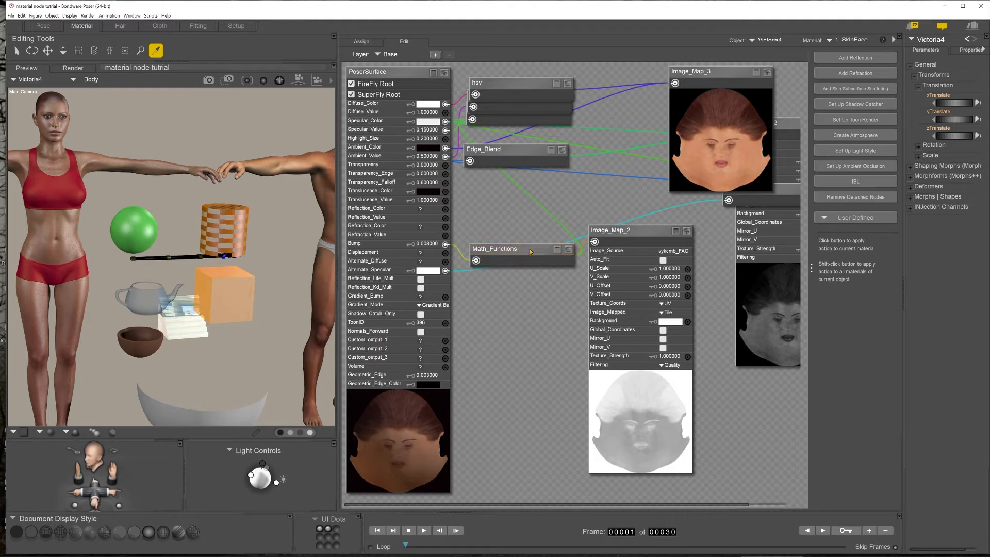
pyautogui.moveTo(531, 250); pyautogui.dragTo(519, 230)
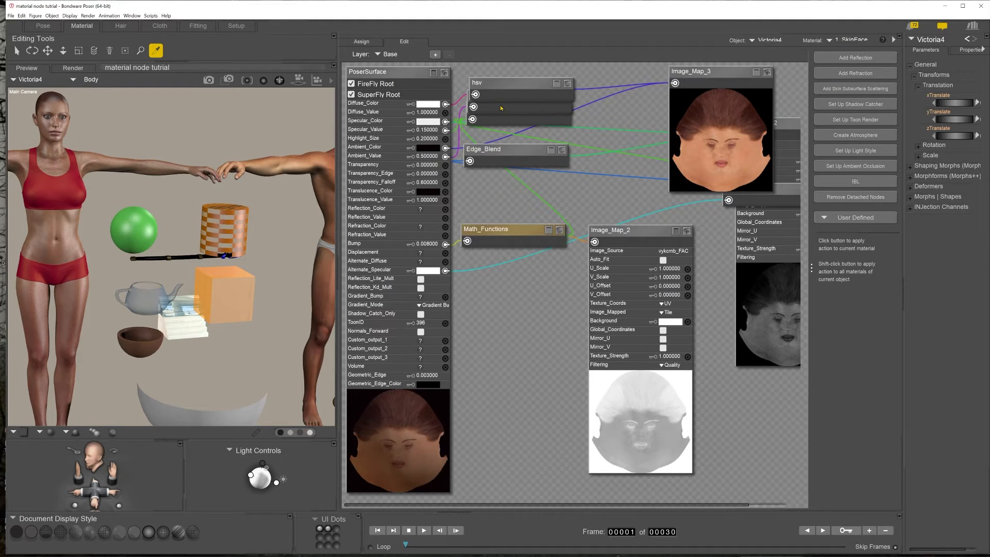
# Separate the stacked hsv, Edge_Blend_2 and Spots nodes in the face material and select the Blinn node.
pyautogui.moveTo(529, 84); pyautogui.dragTo(610, 59)
pyautogui.moveTo(520, 96); pyautogui.dragTo(555, 73)
pyautogui.moveTo(495, 110); pyautogui.dragTo(576, 137)
pyautogui.moveTo(578, 179); pyautogui.dragTo(560, 190)
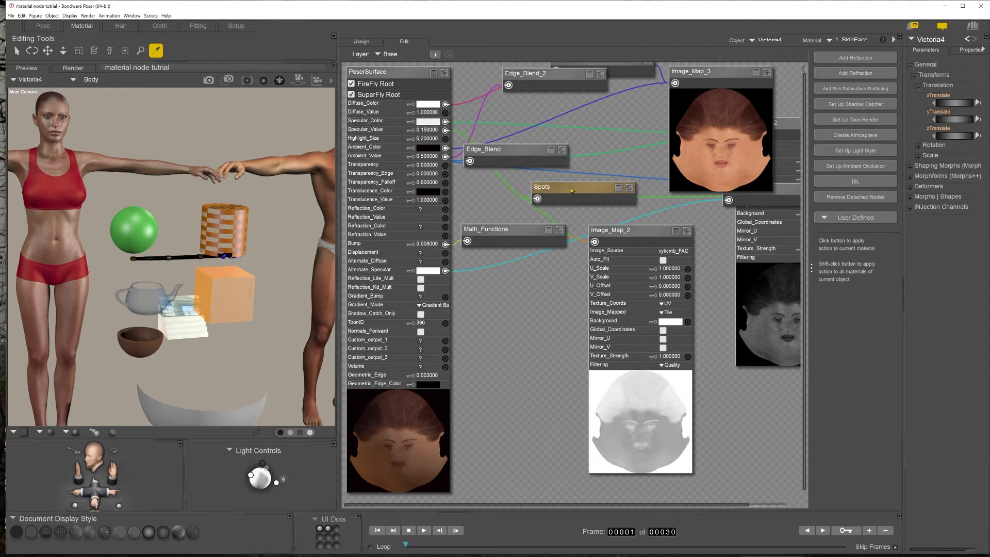
pyautogui.moveTo(592, 190); pyautogui.dragTo(557, 189)
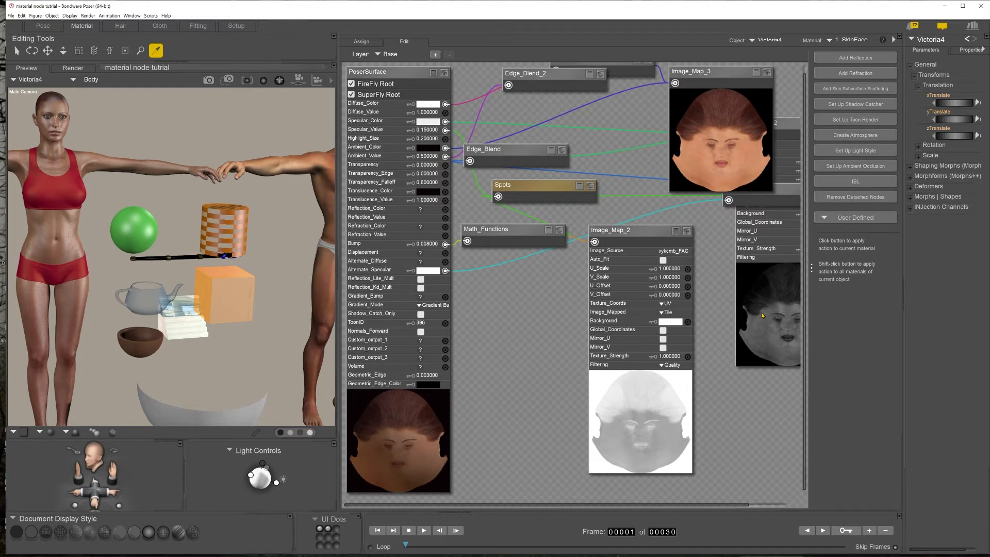
pyautogui.click(764, 202)
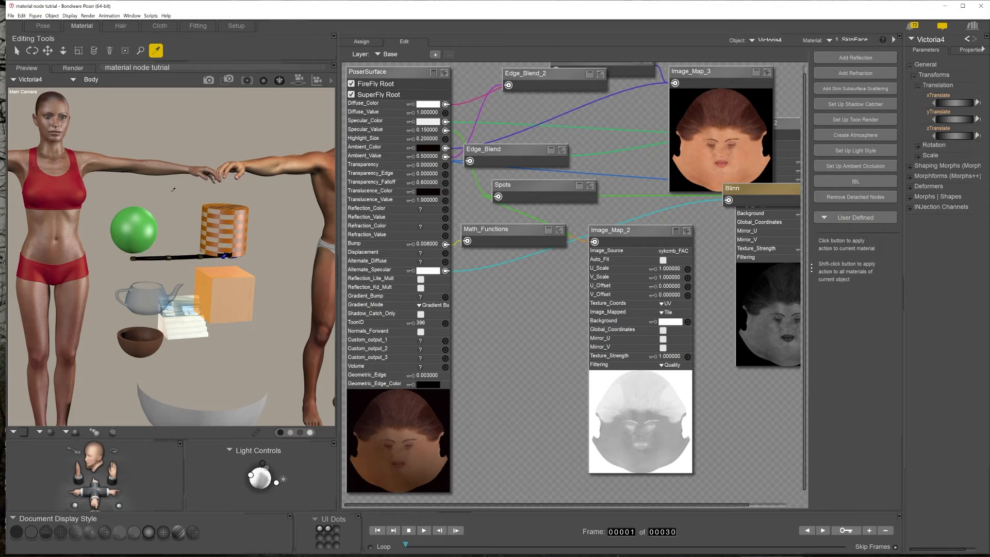
# Apply the red leather material with its three image maps to the green ball and show all its map nodes.
pyautogui.click(139, 225)
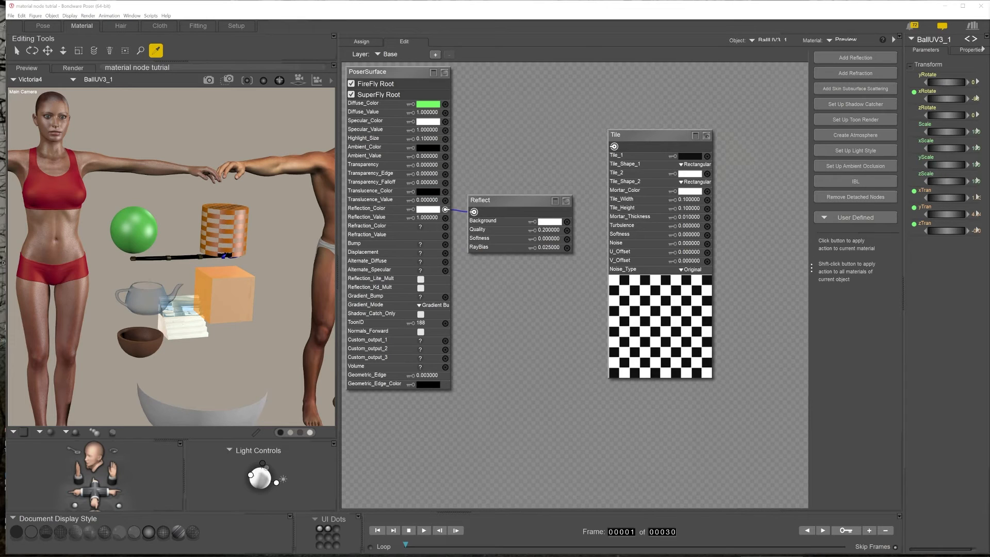
pyautogui.click(137, 230)
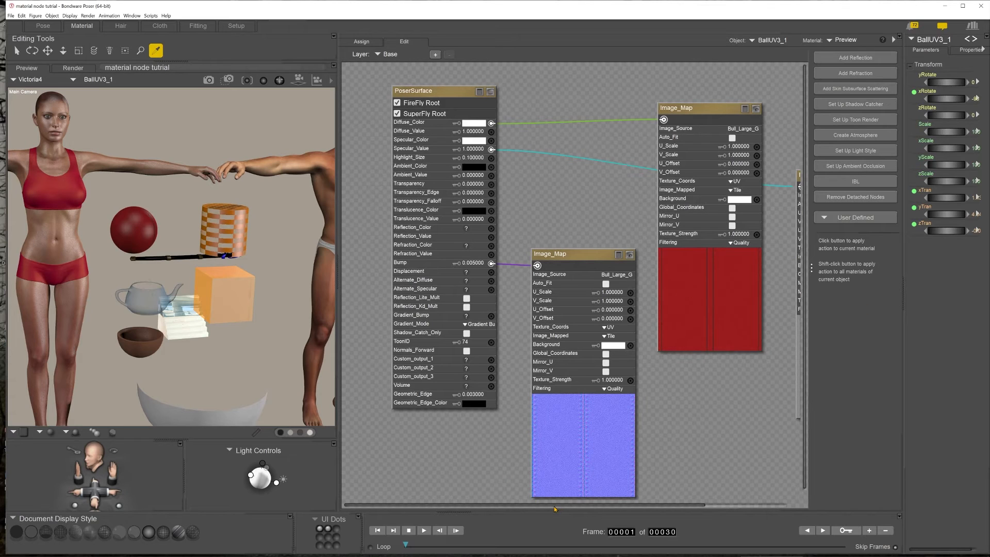
pyautogui.moveTo(569, 507)
pyautogui.mouseDown()
pyautogui.moveTo(622, 507)
pyautogui.moveTo(585, 505)
pyautogui.mouseUp()
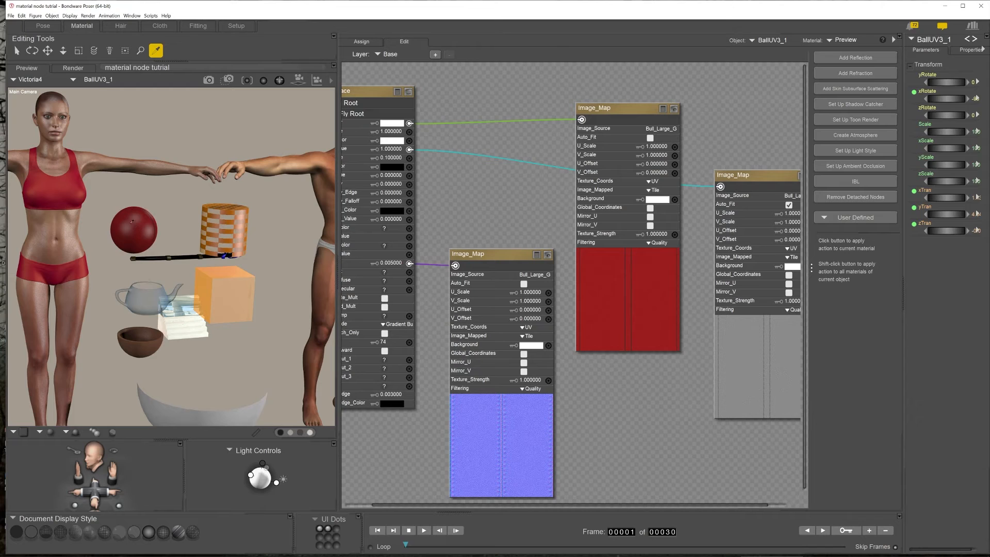
# Frame the red leather ball in the main camera and area-render it.
pyautogui.click(247, 82)
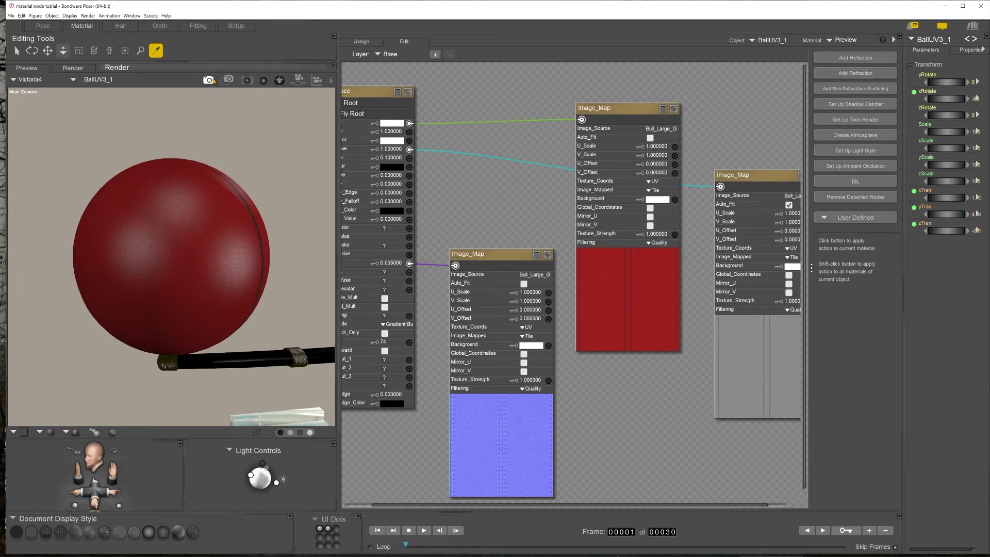
pyautogui.click(228, 80)
pyautogui.moveTo(65, 133); pyautogui.dragTo(285, 364)
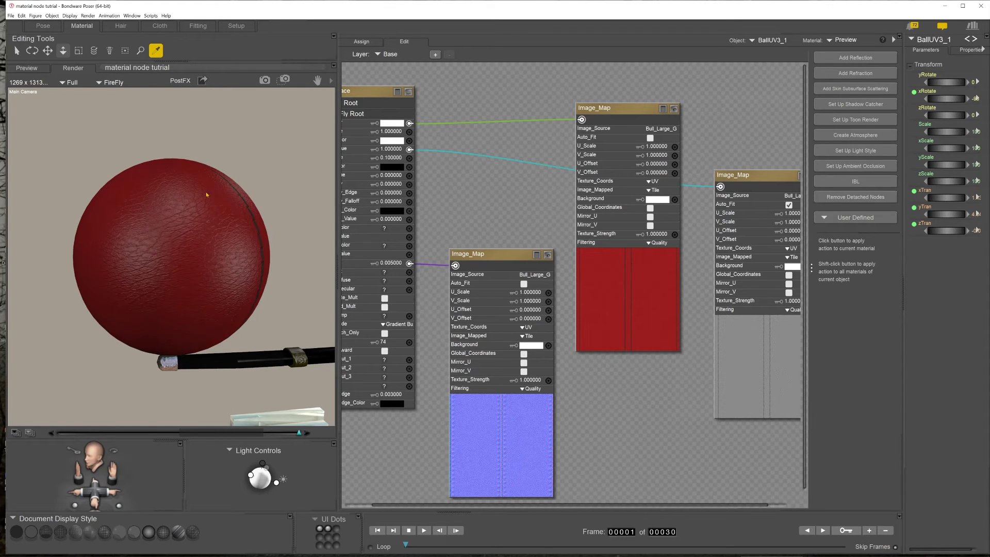
# View the ball's mesh in wireframe, and return to the leather render and the PoserSurface node to compare.
pyautogui.click(46, 531)
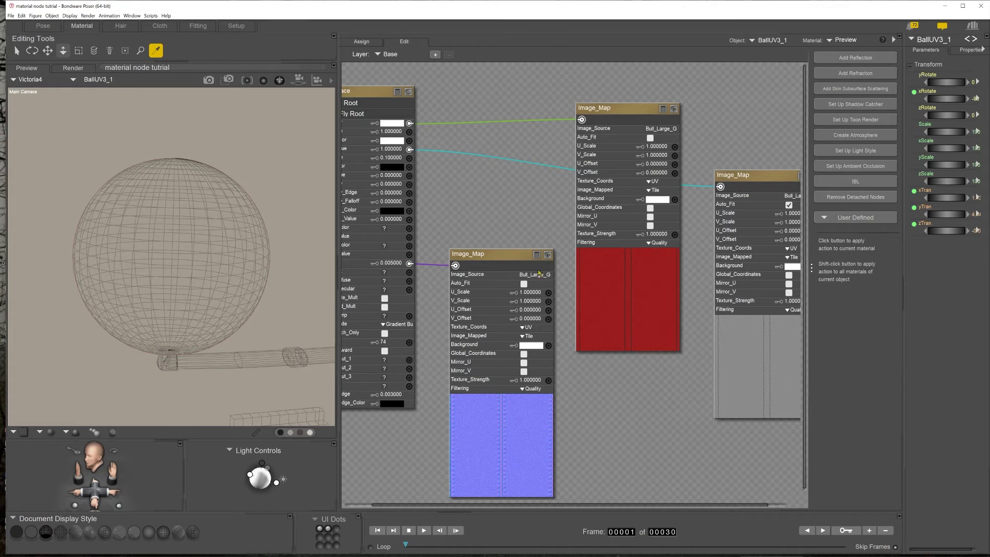
pyautogui.click(73, 68)
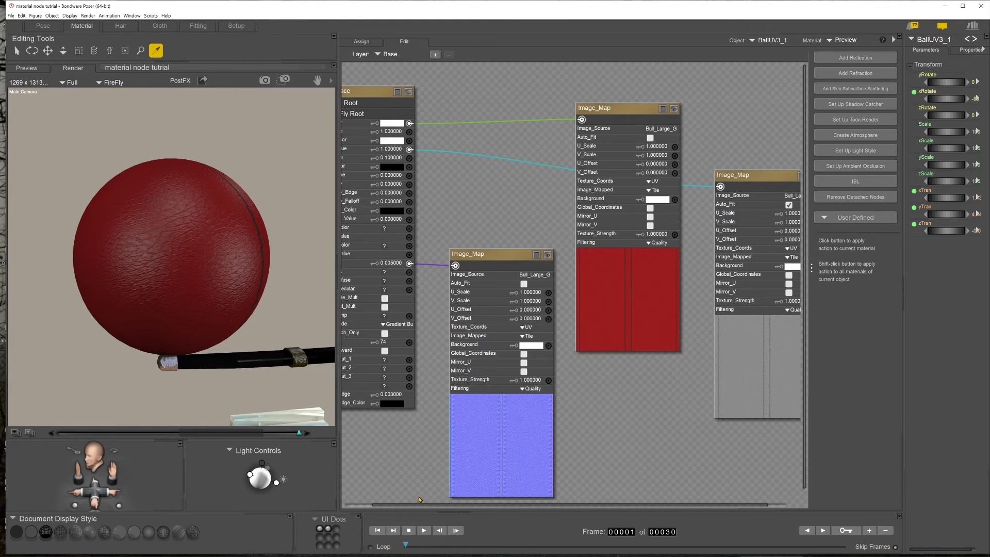
pyautogui.moveTo(407, 505); pyautogui.dragTo(382, 505)
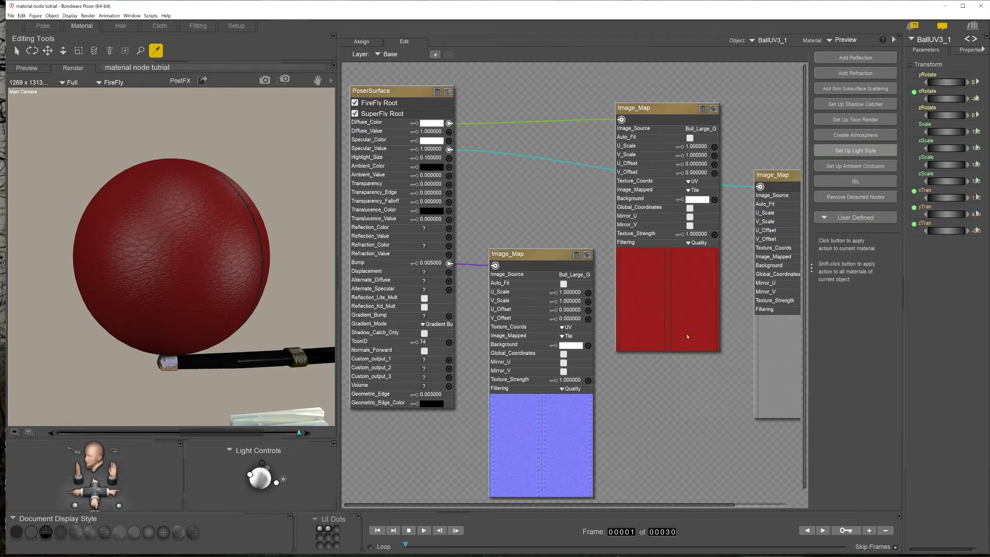
# Undo the ball framing and the leather material, and delete the Reflect node from the green ball's material.
pyautogui.click(568, 109)
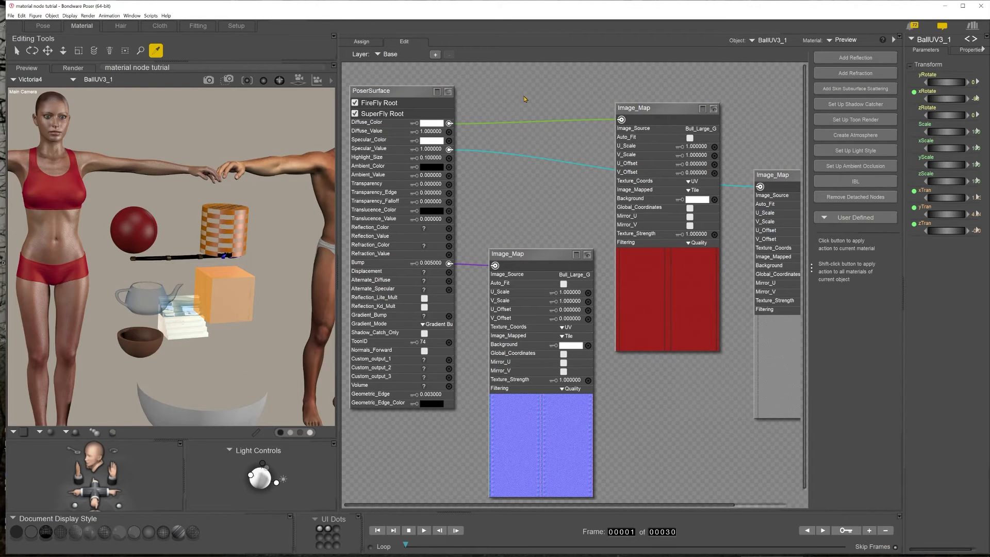
pyautogui.hotkey('ctrl', 'z')
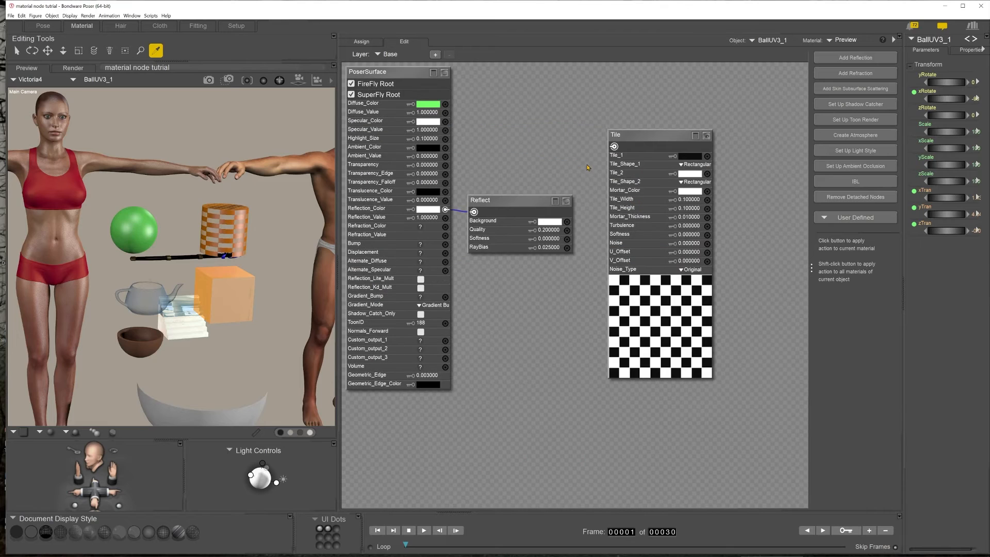
pyautogui.click(532, 199)
pyautogui.press('Delete')
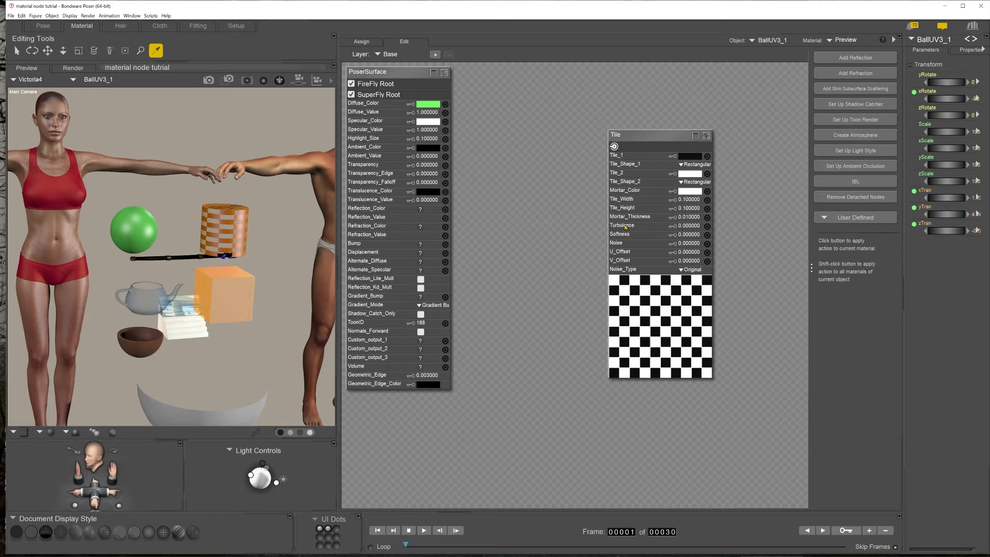
# Frame the plain green ball in the main camera and area-render it.
pyautogui.click(247, 80)
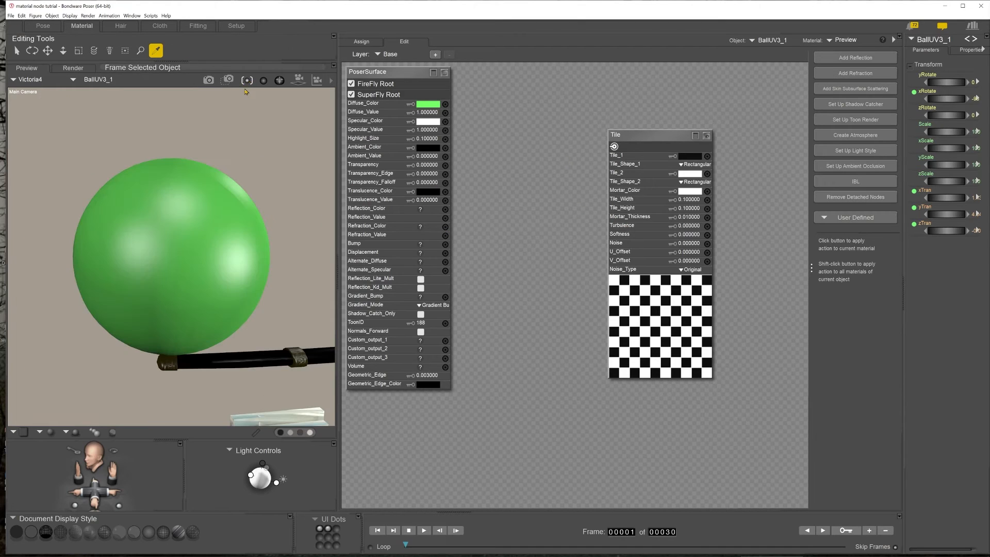
pyautogui.click(230, 79)
pyautogui.moveTo(37, 135); pyautogui.dragTo(306, 376)
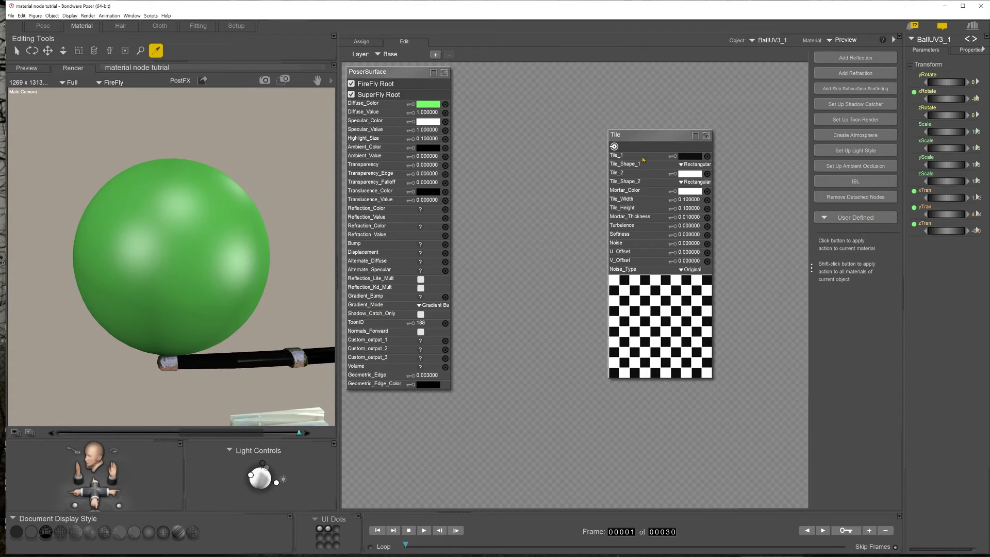
# Move the Tile node closer to PoserSurface, connect it to the Bump channel and area-render the ball.
pyautogui.moveTo(657, 135); pyautogui.dragTo(604, 203)
pyautogui.moveTo(530, 215); pyautogui.dragTo(447, 246)
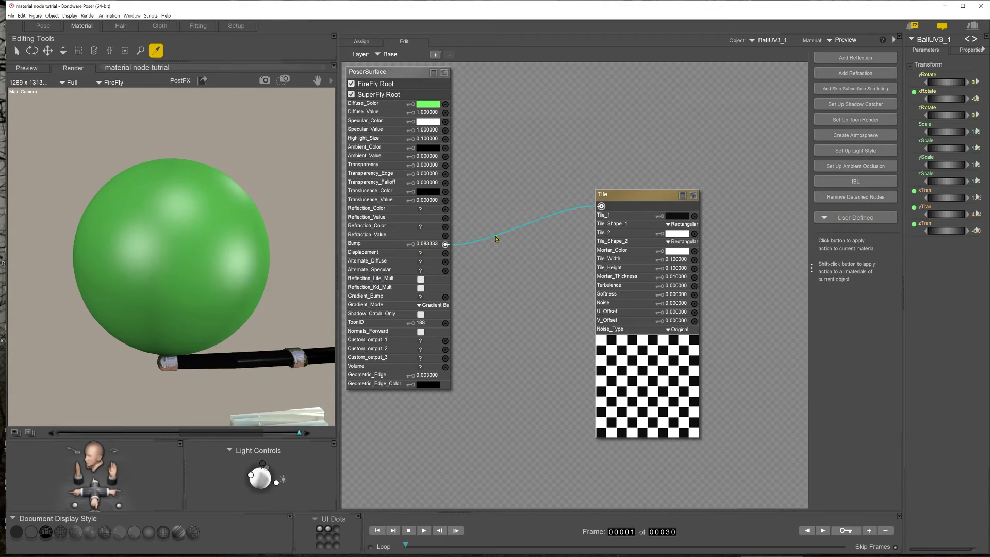
pyautogui.click(284, 81)
pyautogui.moveTo(84, 195); pyautogui.dragTo(287, 364)
# Disconnect the Tile node from the Bump channel and connect it to Displacement instead.
pyautogui.click(445, 243)
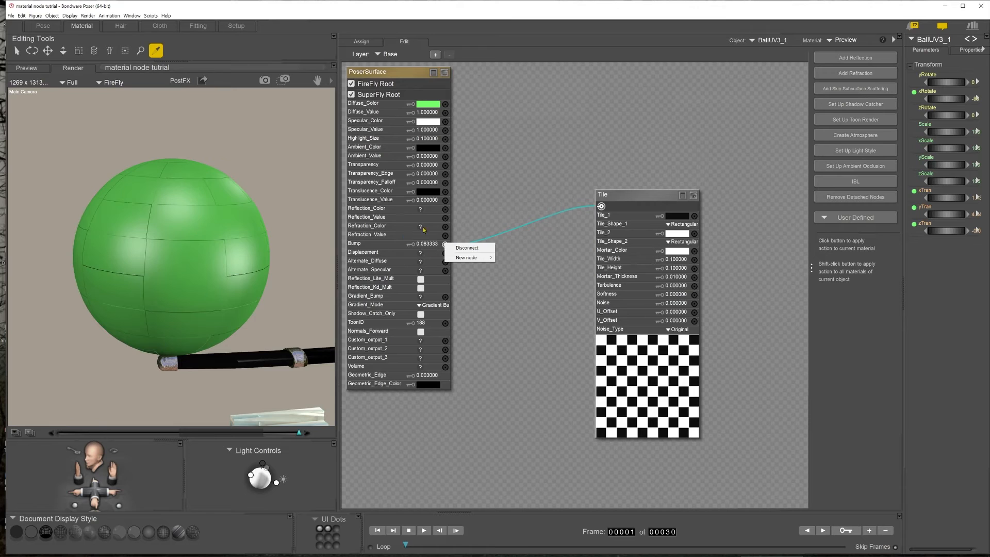
pyautogui.click(462, 248)
pyautogui.click(602, 209)
pyautogui.moveTo(601, 206); pyautogui.dragTo(445, 252)
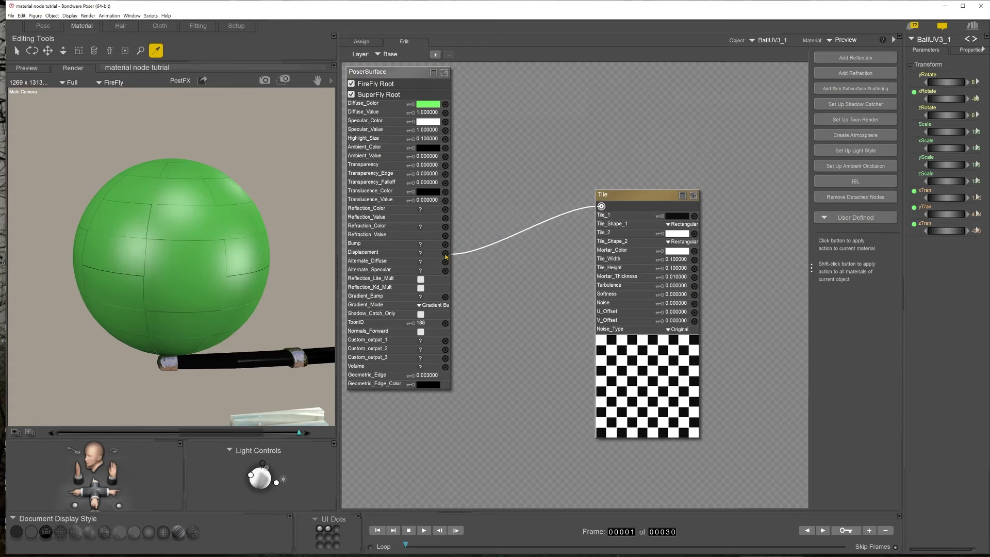
# In the Pose room, set the ball's preview subdivision level to 4 and inspect its mesh in wireframe.
pyautogui.click(284, 80)
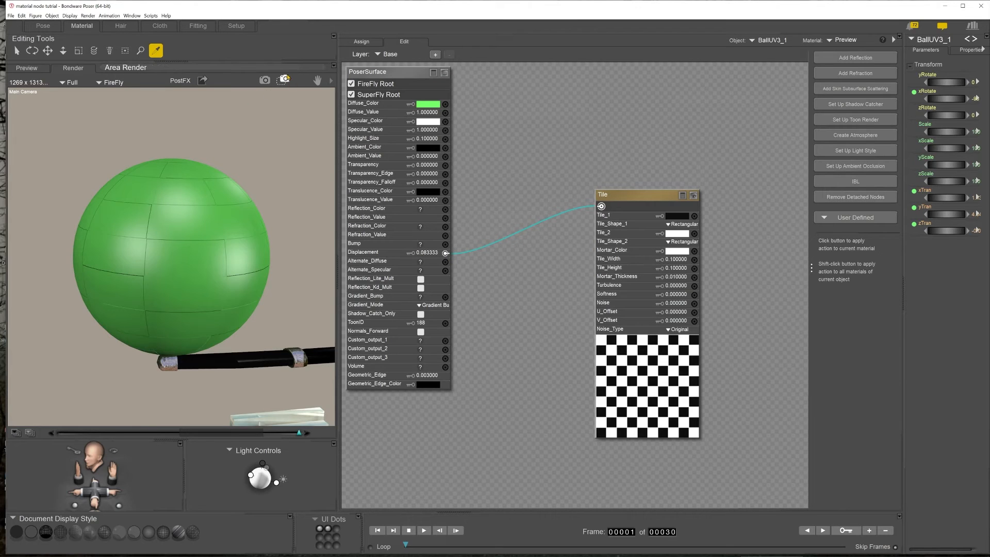
pyautogui.click(25, 69)
pyautogui.click(63, 50)
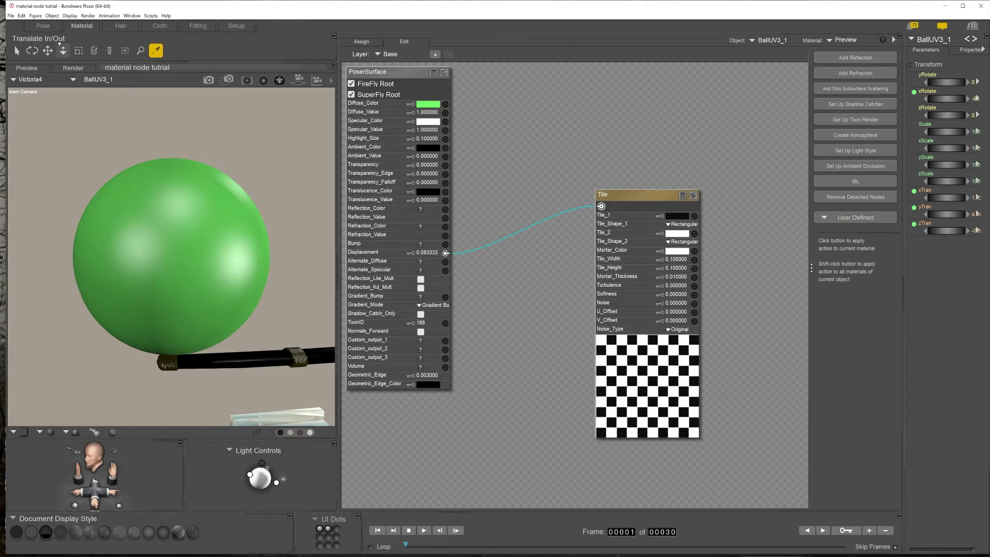
pyautogui.click(43, 27)
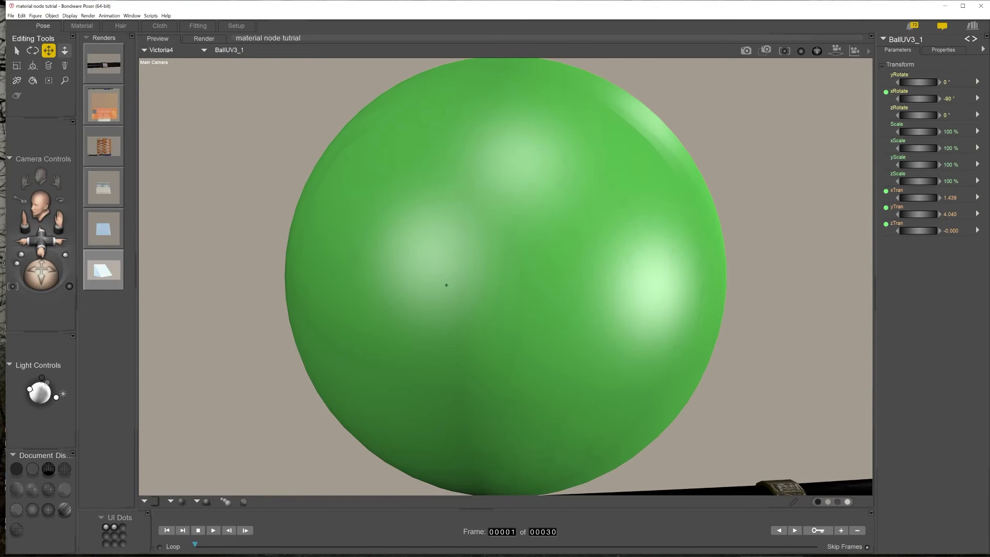
pyautogui.click(943, 50)
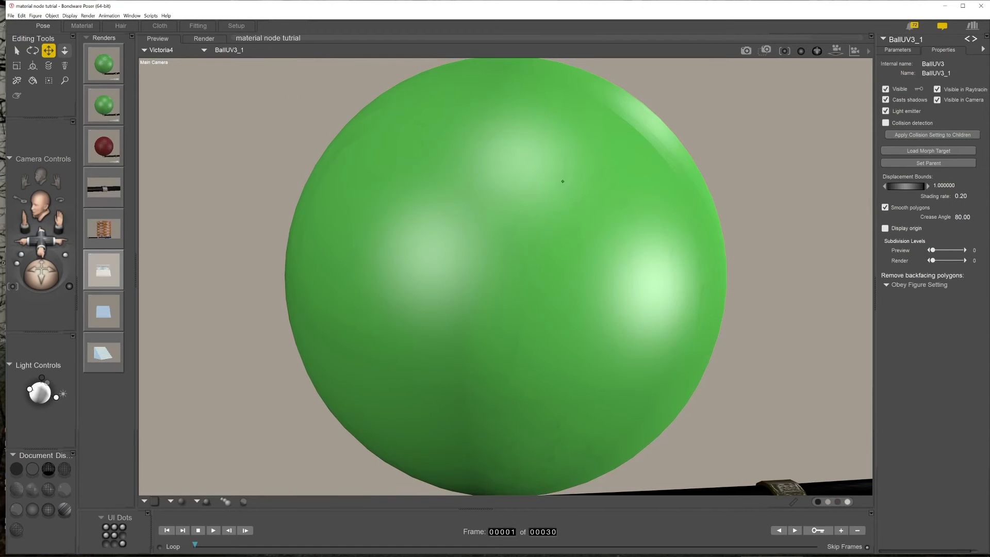
pyautogui.click(975, 251)
pyautogui.write('4')
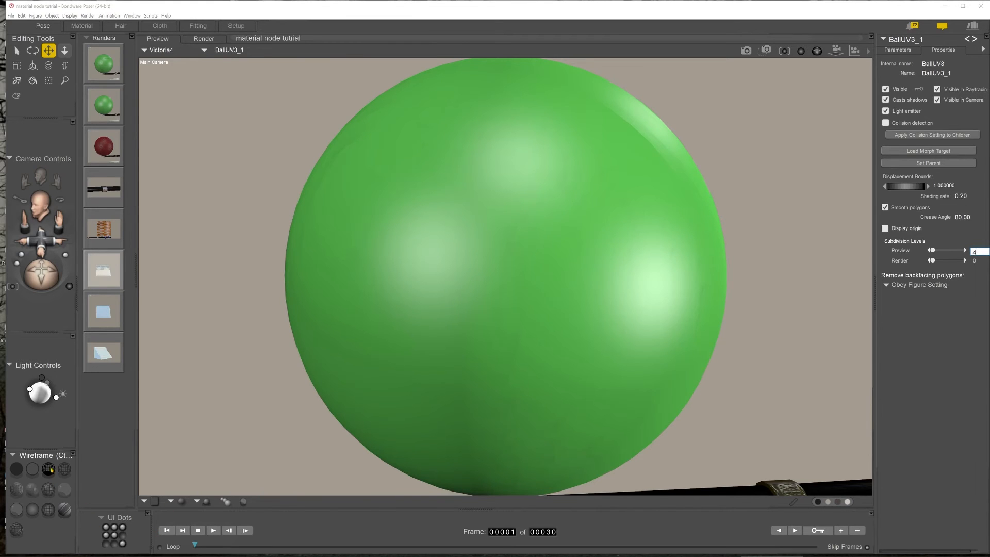
pyautogui.click(48, 468)
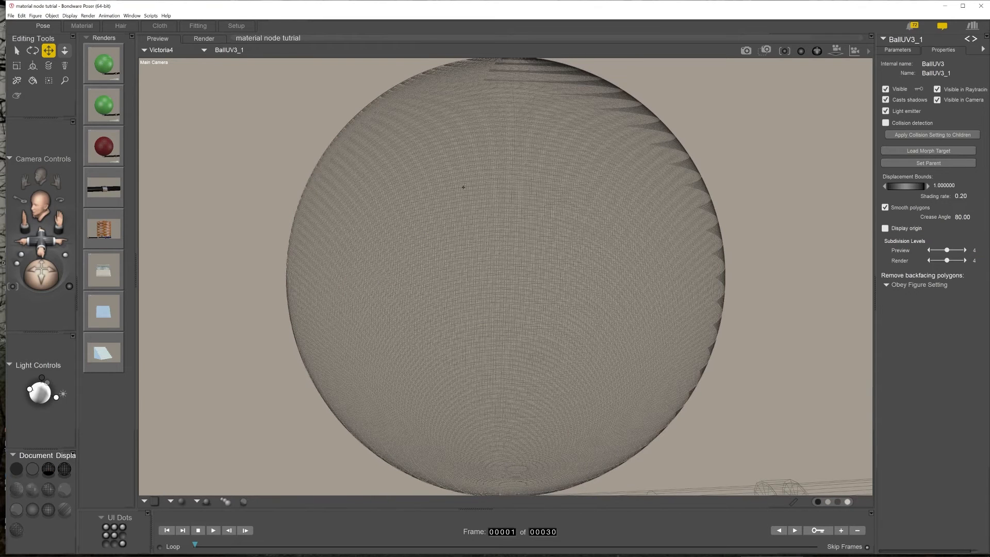
# Set the ball's preview subdivision level to 0, keeping the render level at 4.
pyautogui.click(974, 250)
pyautogui.write('0')
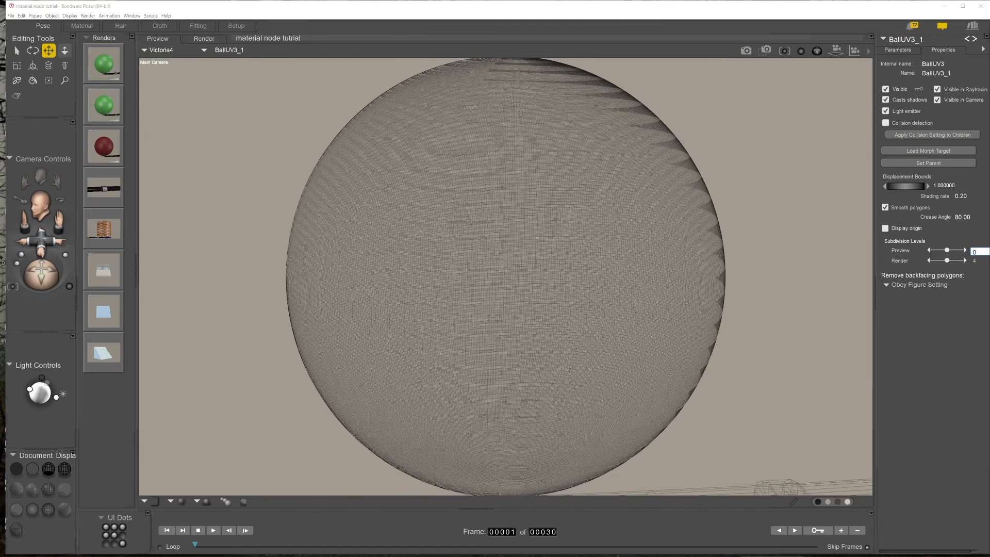
pyautogui.press('Return')
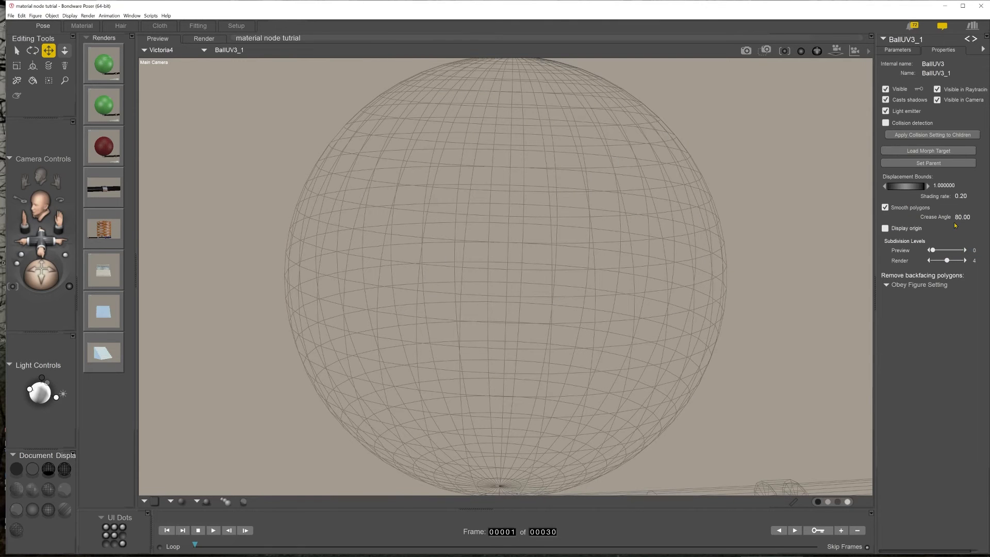
# Switch the preview's display style from wireframe to Hidden Line to show the ball's front-facing mesh only.
pyautogui.click(124, 527)
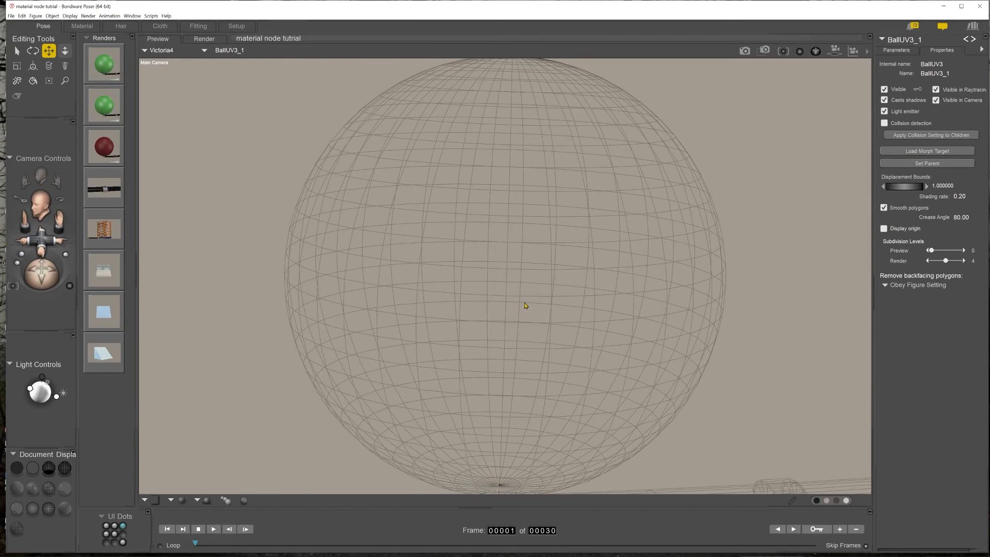
pyautogui.click(123, 528)
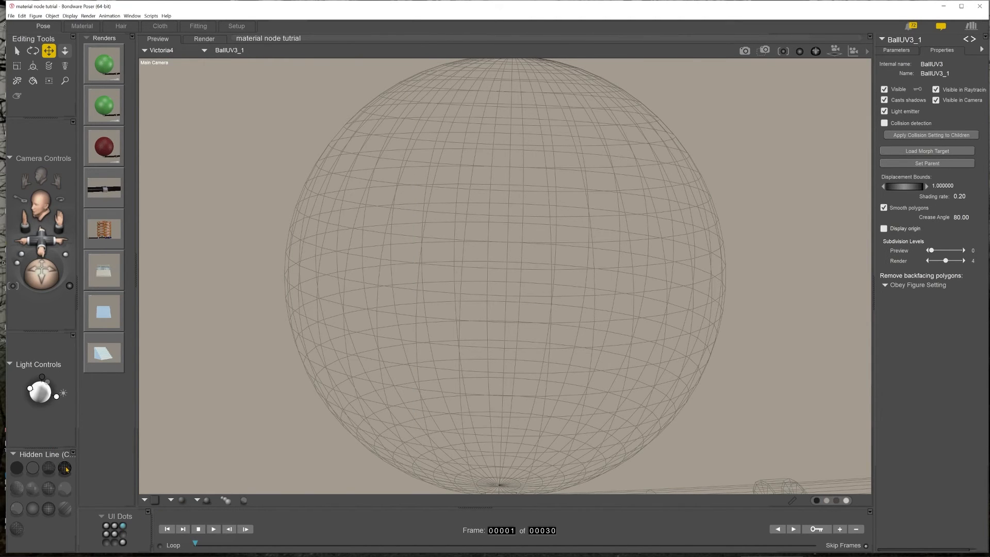
pyautogui.click(66, 468)
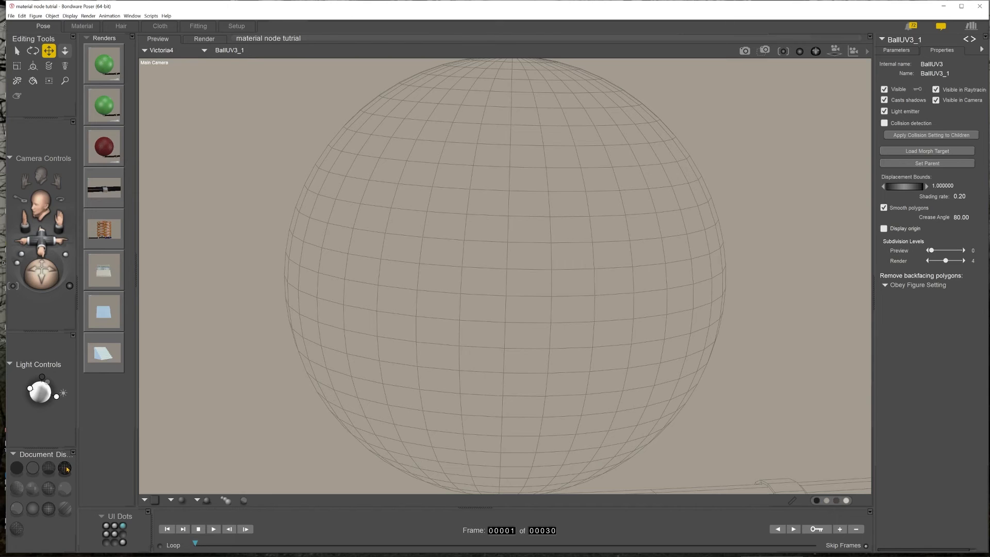
pyautogui.click(106, 526)
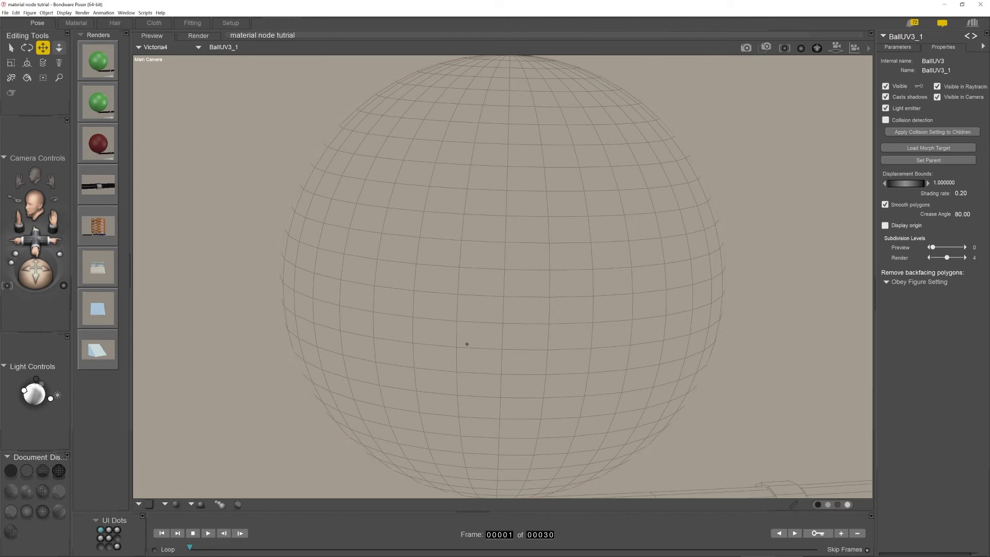
# Set the ball's preview subdivision level to 4.
pyautogui.click(974, 248)
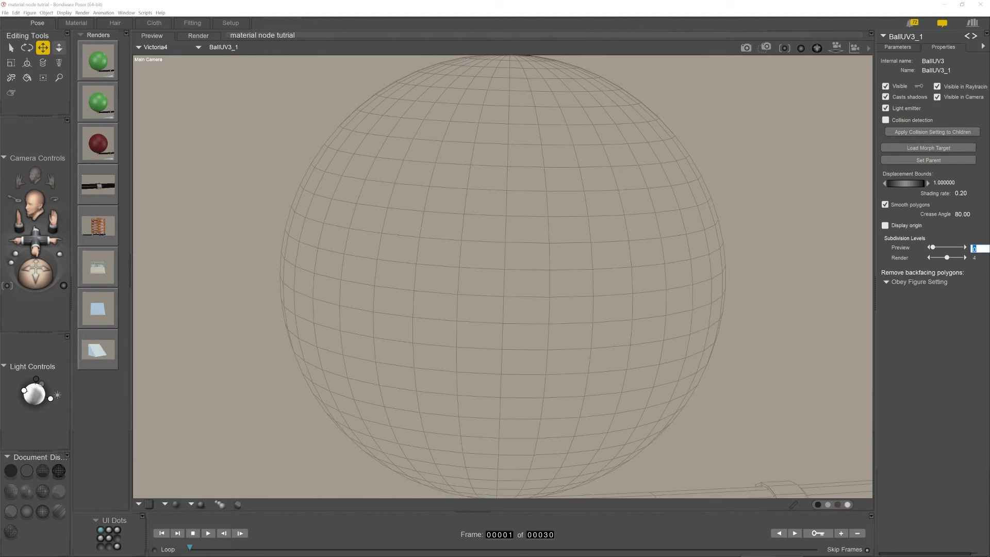
pyautogui.write('4')
pyautogui.press('Return')
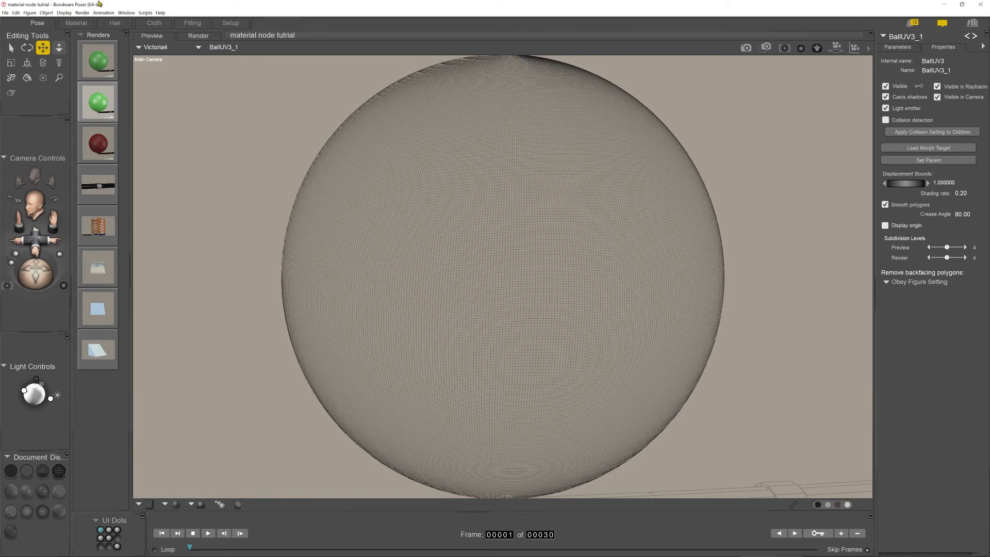
# In the Material room, area-render the displaced ball, cancel the render near its end, and disconnect the Tile node from Displacement.
pyautogui.click(75, 22)
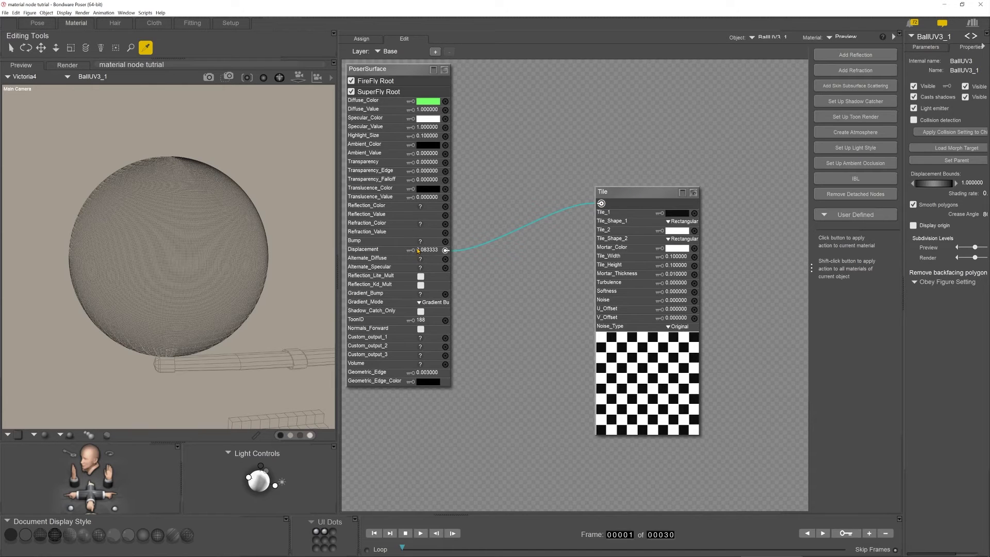
pyautogui.click(227, 76)
pyautogui.moveTo(44, 134); pyautogui.dragTo(307, 371)
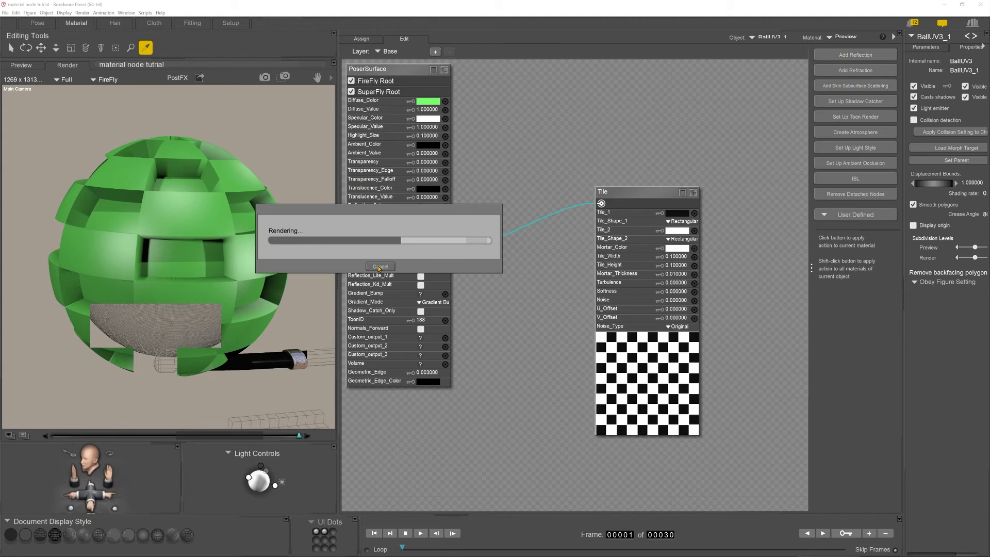
pyautogui.click(380, 267)
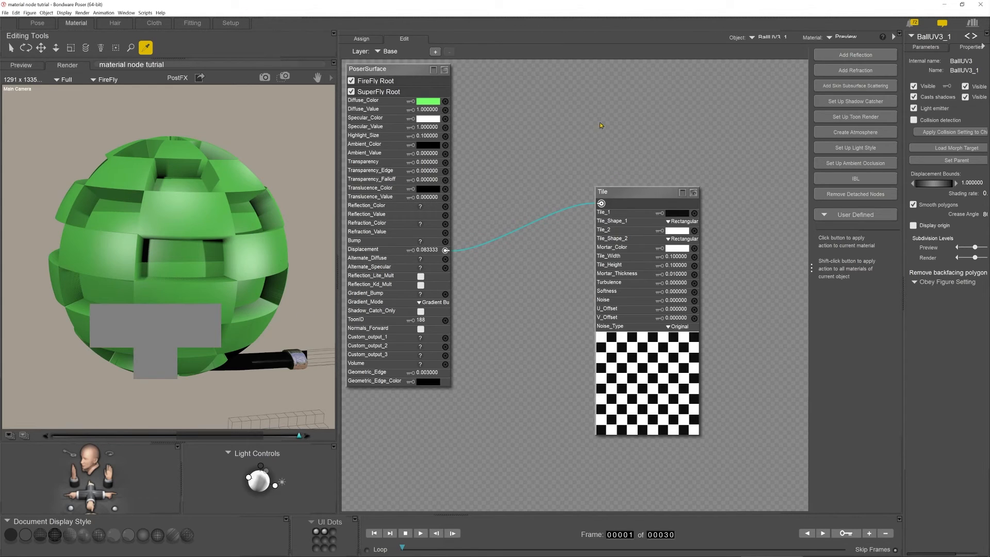
pyautogui.click(447, 251)
pyautogui.click(474, 260)
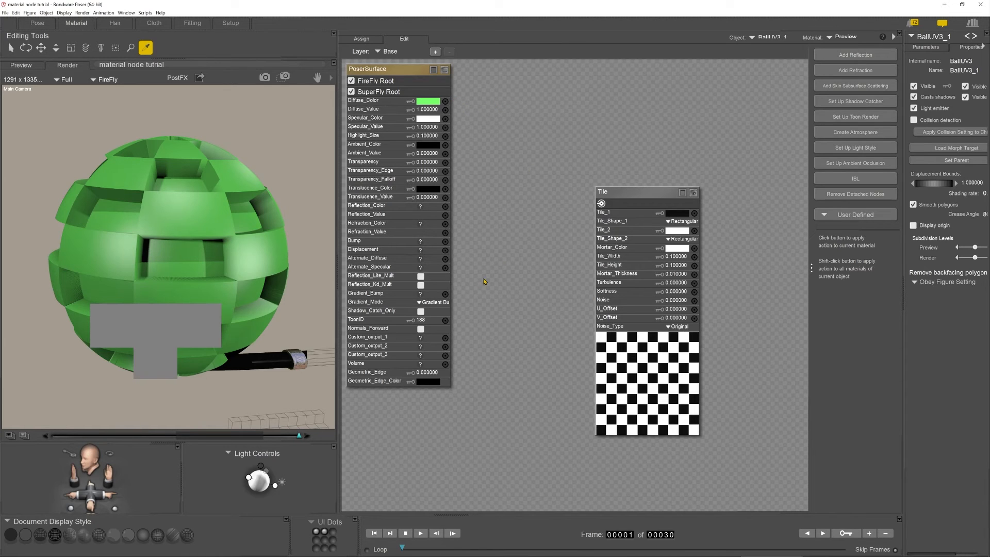
# Examine the Lighting category of new nodes, including its Specular types, without adding one.
pyautogui.rightClick(513, 238)
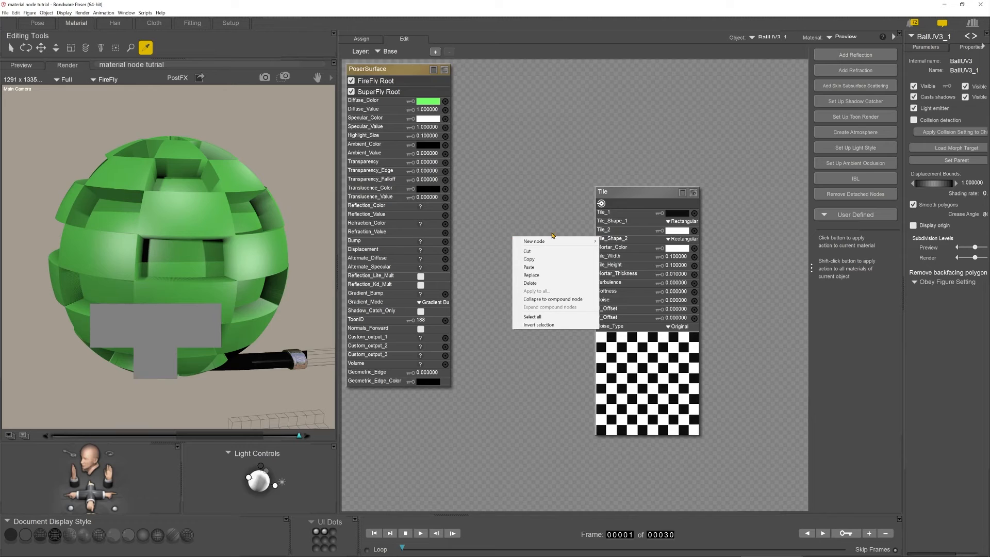
pyautogui.moveTo(543, 245)
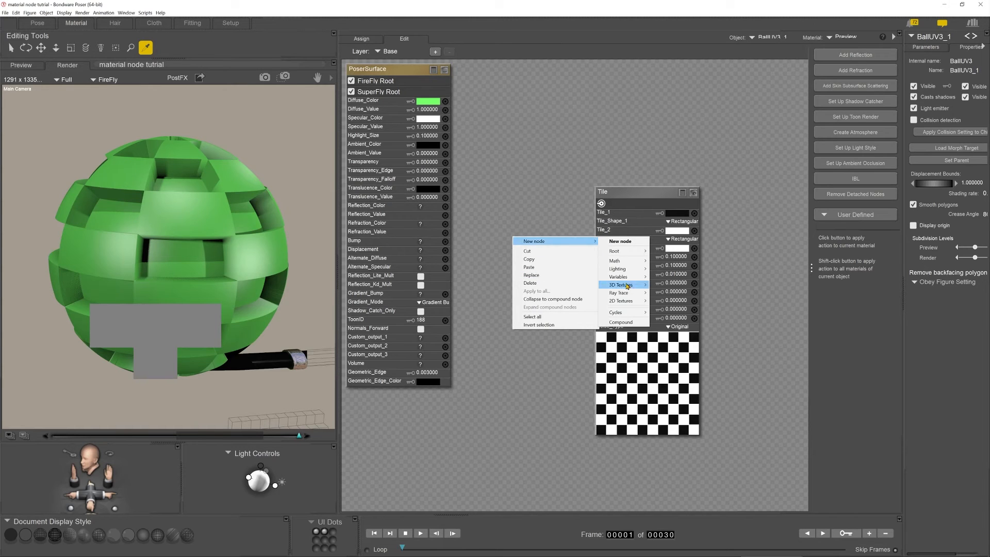
pyautogui.moveTo(624, 270)
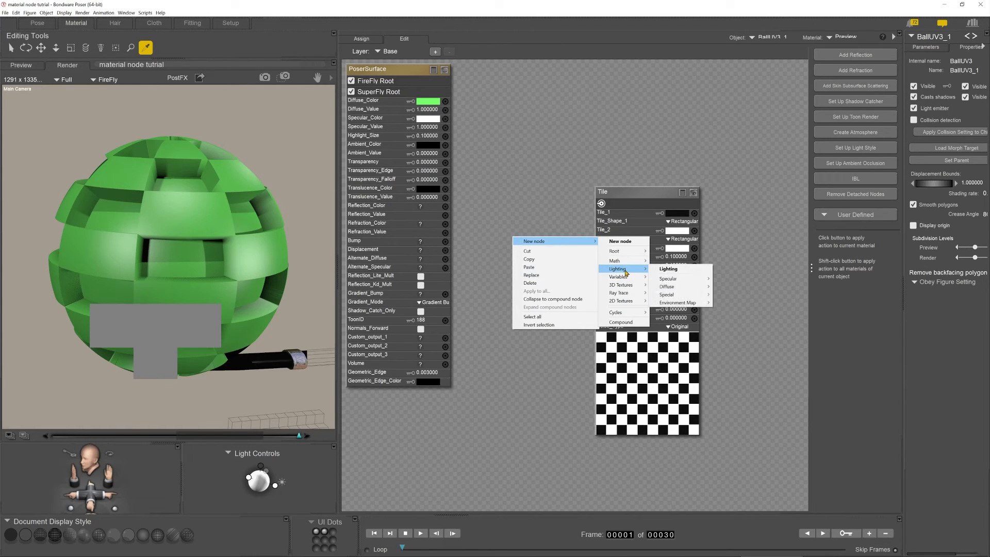
pyautogui.moveTo(688, 282)
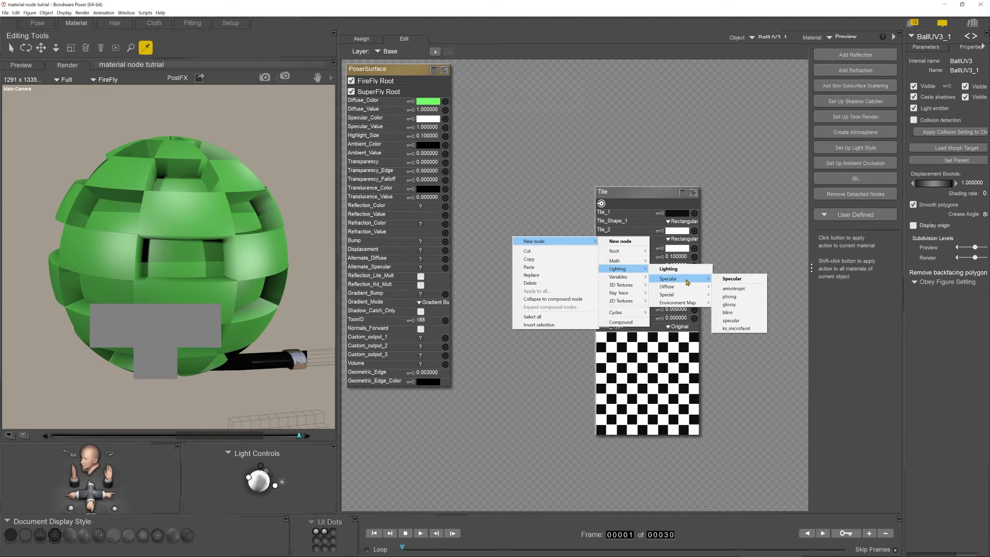
pyautogui.click(544, 174)
pyautogui.click(462, 240)
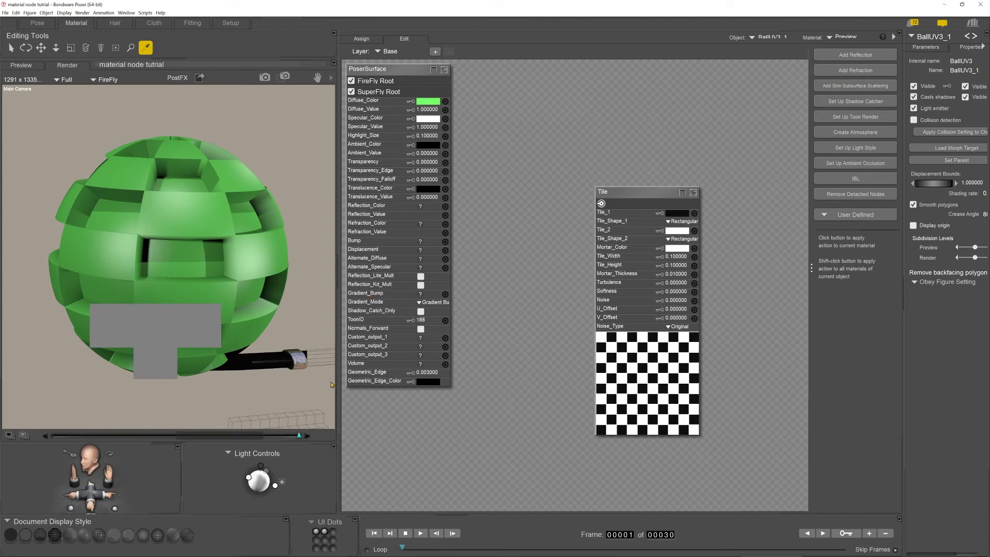
# Restore the textured, shaded display style in the preview and select the green ball with the whole scene in view.
pyautogui.click(300, 356)
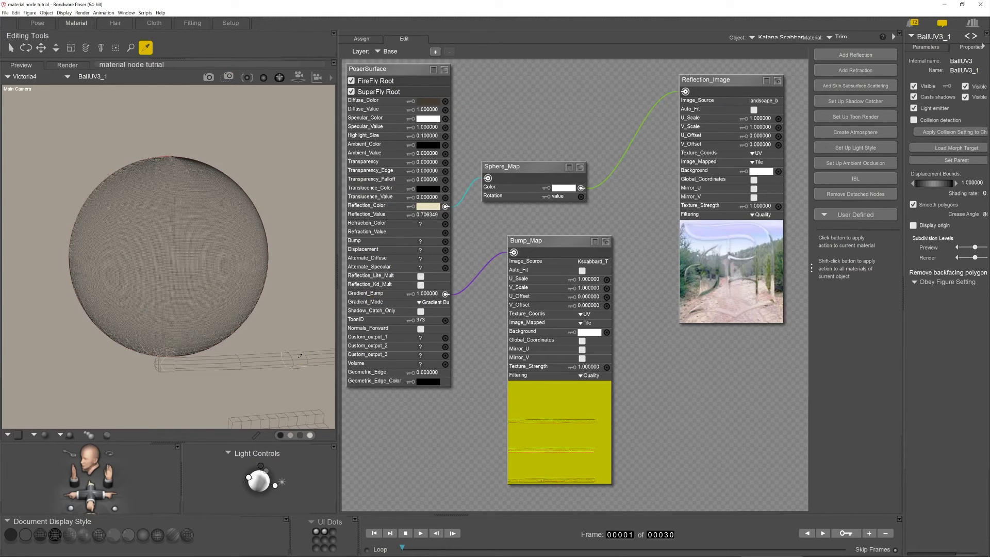
pyautogui.click(173, 534)
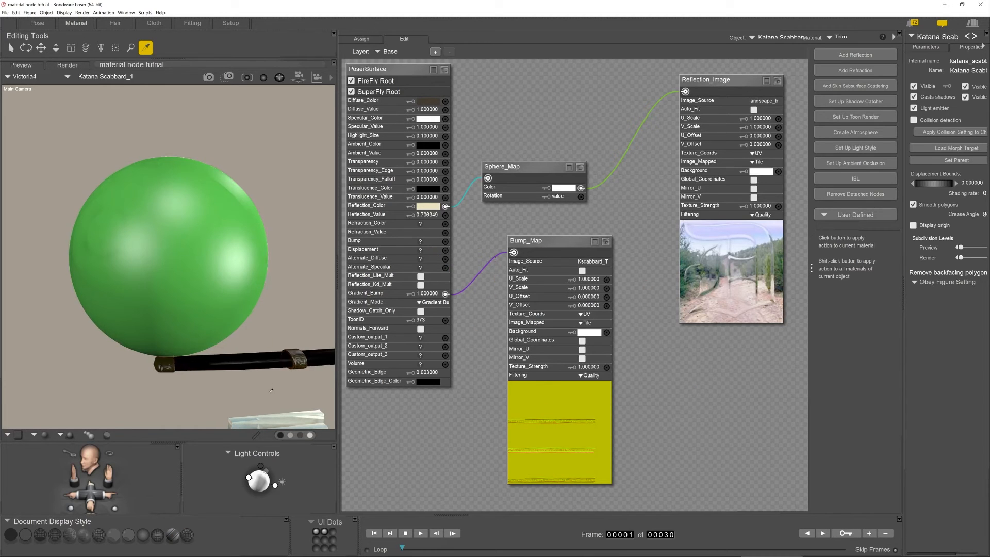
pyautogui.click(197, 255)
pyautogui.press('t')
pyautogui.scroll(-5, 240, 256)
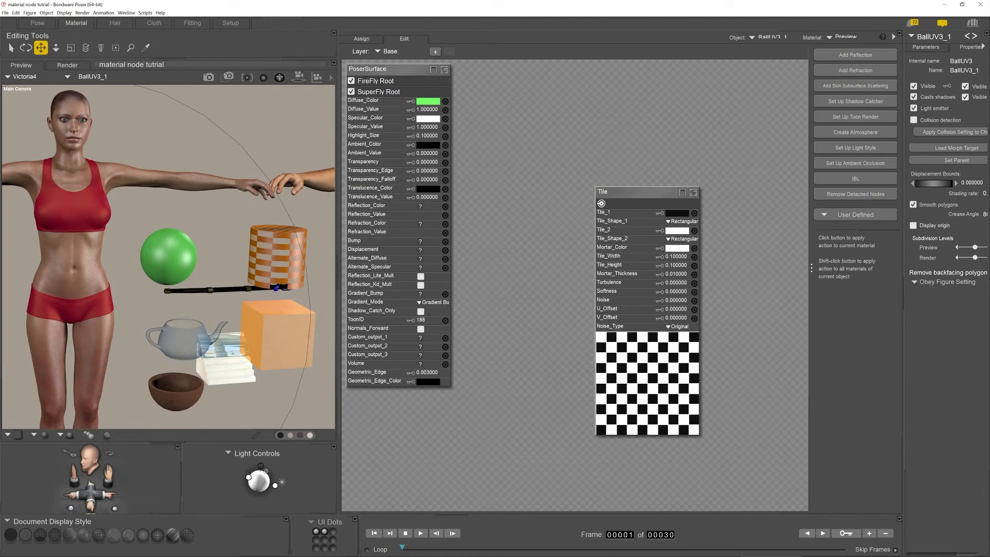
# Show the female figure's face material, switch to the Katana Scabbard's Trim material and reposition its Bump_Map node.
pyautogui.click(76, 111)
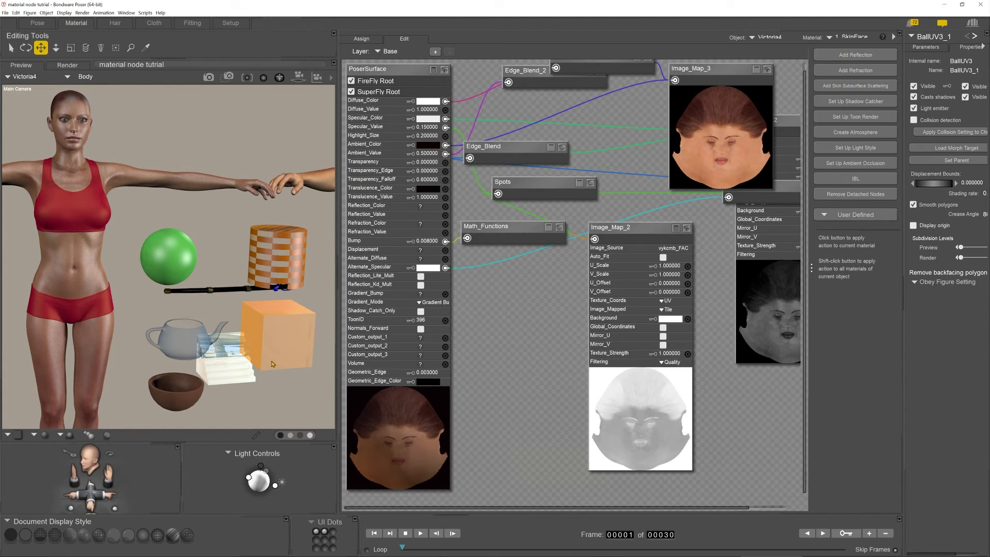
pyautogui.click(210, 290)
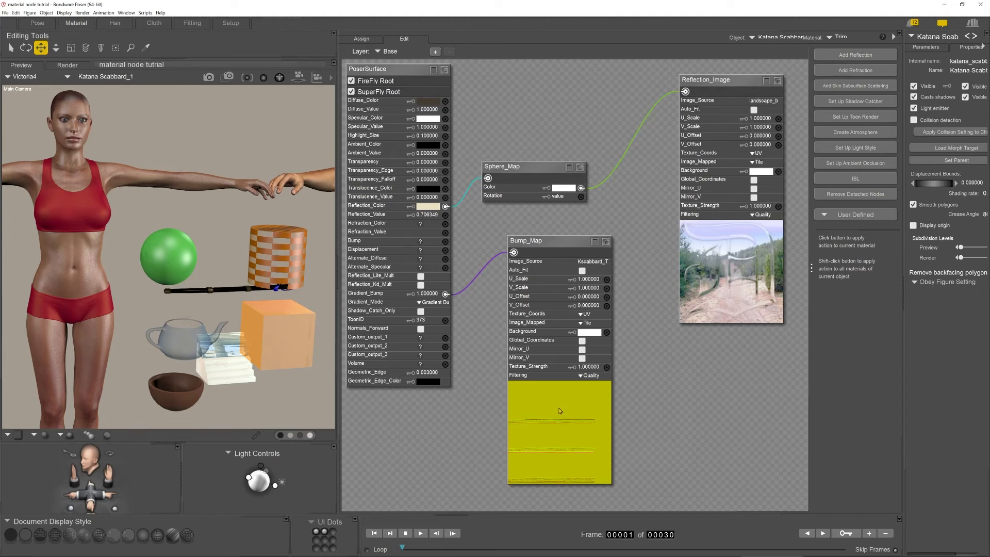
pyautogui.moveTo(541, 242); pyautogui.dragTo(569, 286)
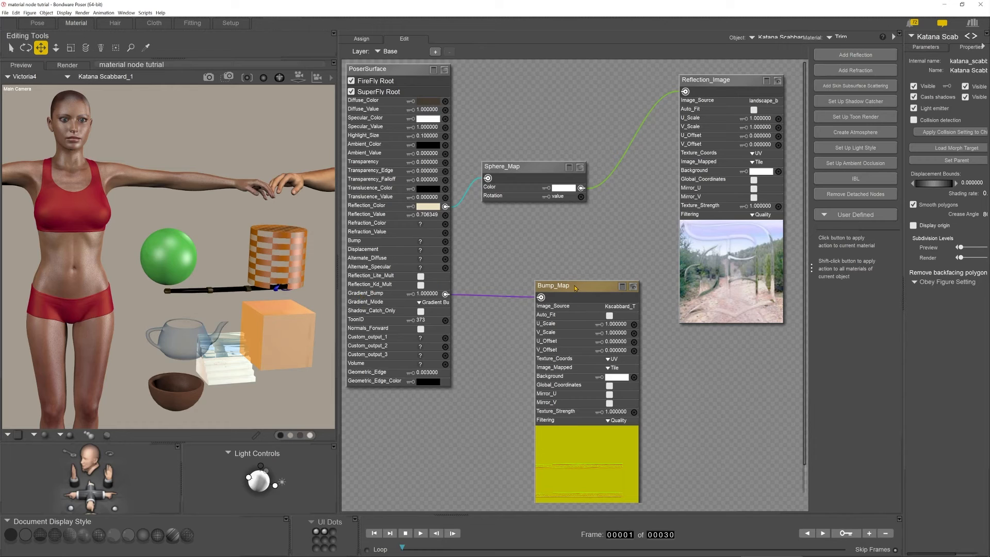
pyautogui.moveTo(576, 287); pyautogui.dragTo(558, 256)
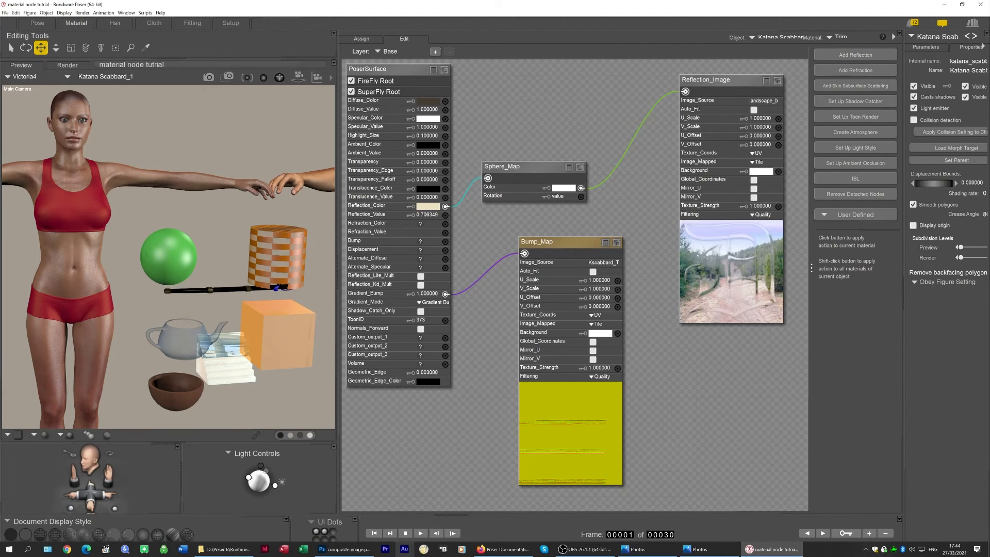
# Inspect the Bump_Map node's image source and the available texture files, cancel without changing it, and nudge the node back.
pyautogui.click(537, 264)
pyautogui.click(656, 291)
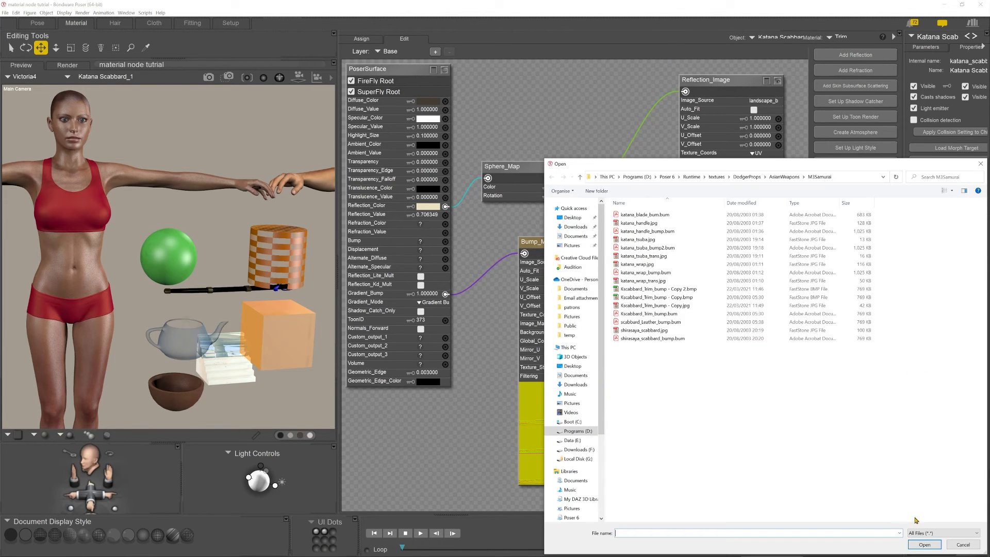
pyautogui.click(962, 544)
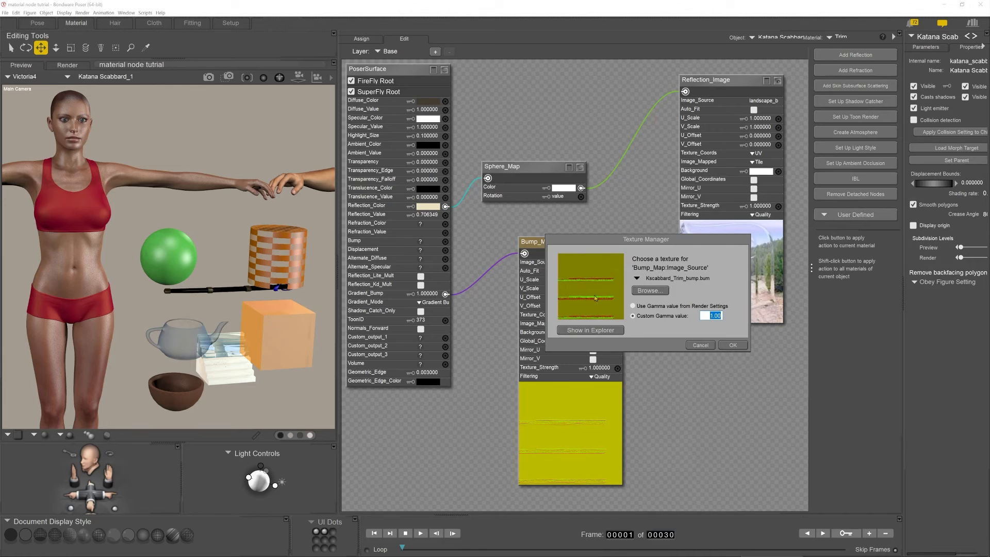
pyautogui.click(701, 345)
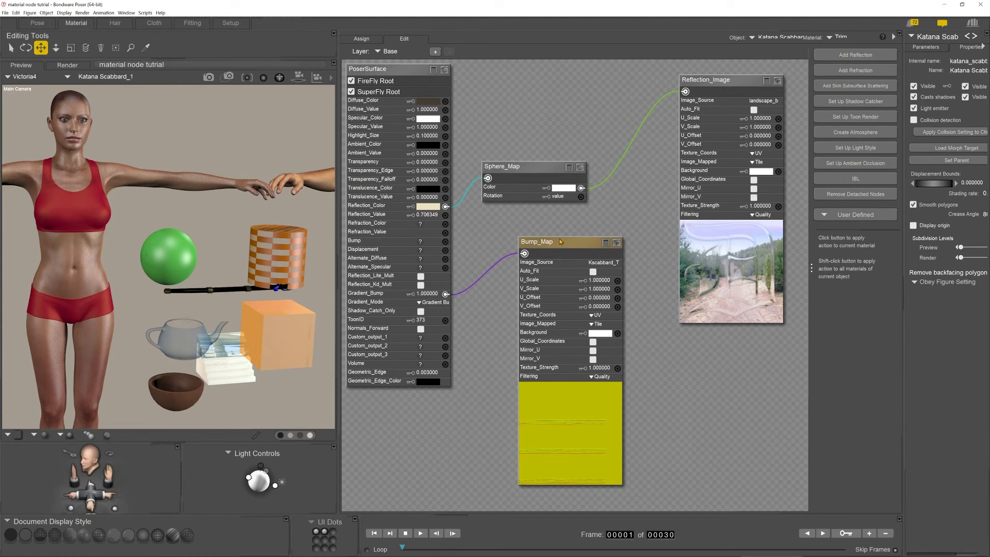
pyautogui.moveTo(561, 242); pyautogui.dragTo(549, 238)
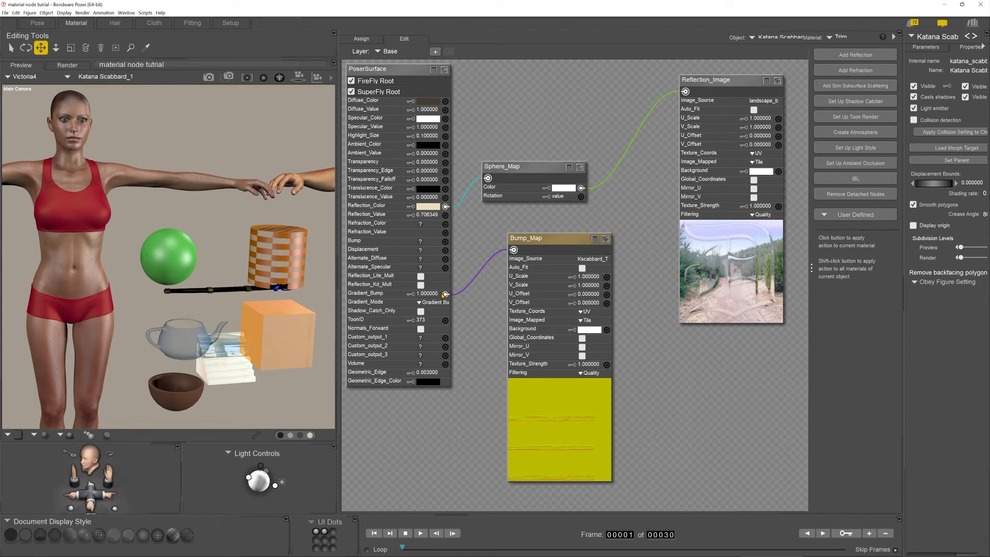
# Switch to Photos to examine the surface normals.png diagram, then return to Poser.
pyautogui.moveTo(425, 556)
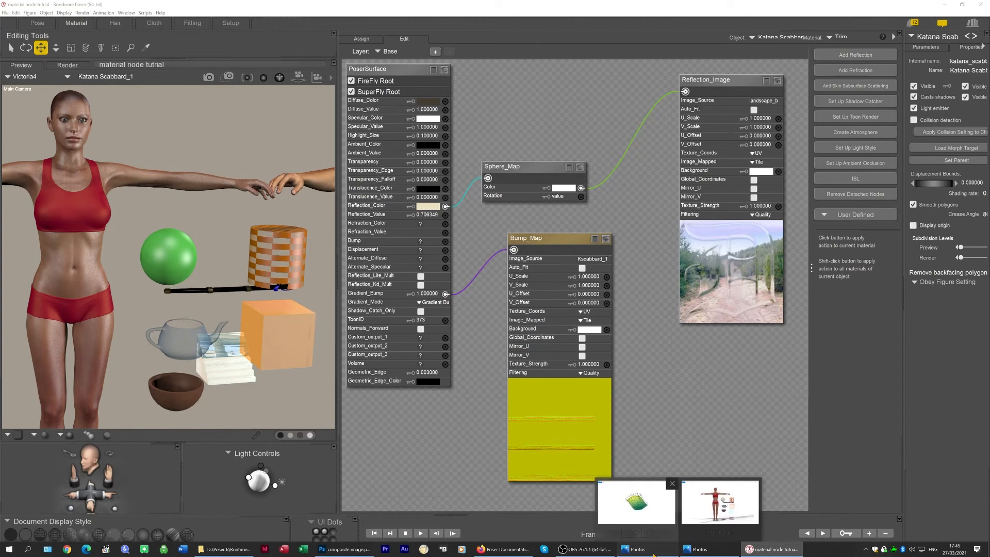
pyautogui.moveTo(989, 23); pyautogui.dragTo(384, 24)
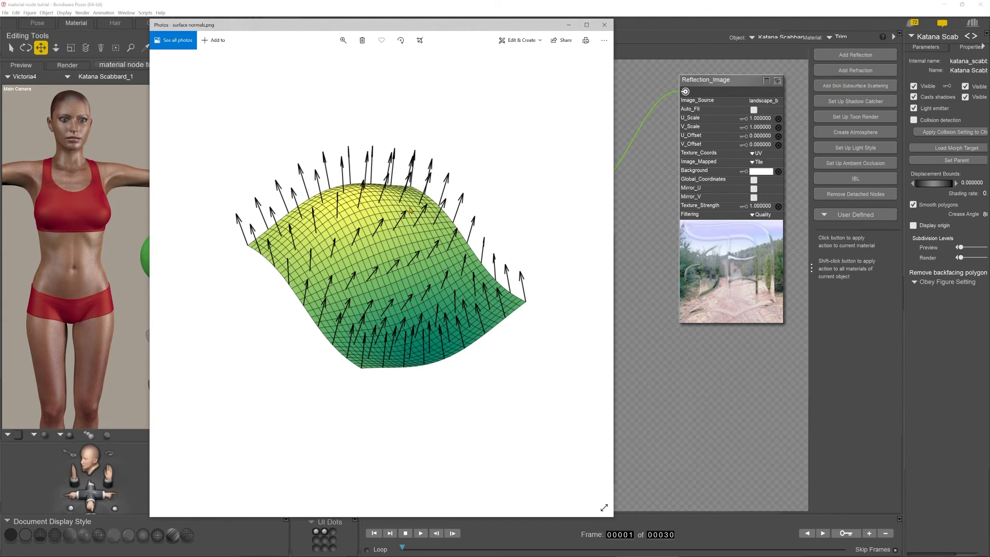
pyautogui.moveTo(726, 556)
pyautogui.click(574, 28)
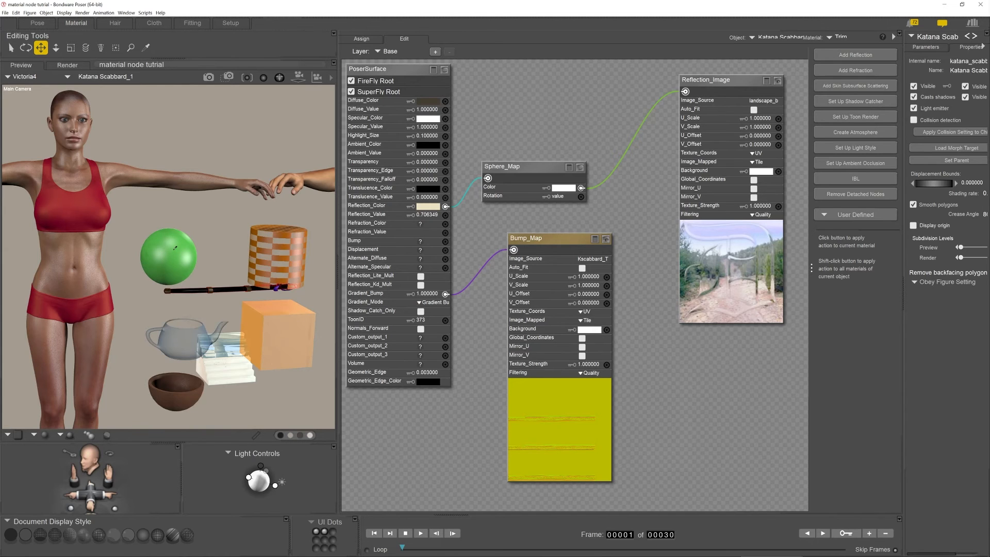
# Show the ball's material nodes and examine the Gradient_Mode options on PoserSurface without changing the mode.
pyautogui.click(175, 249)
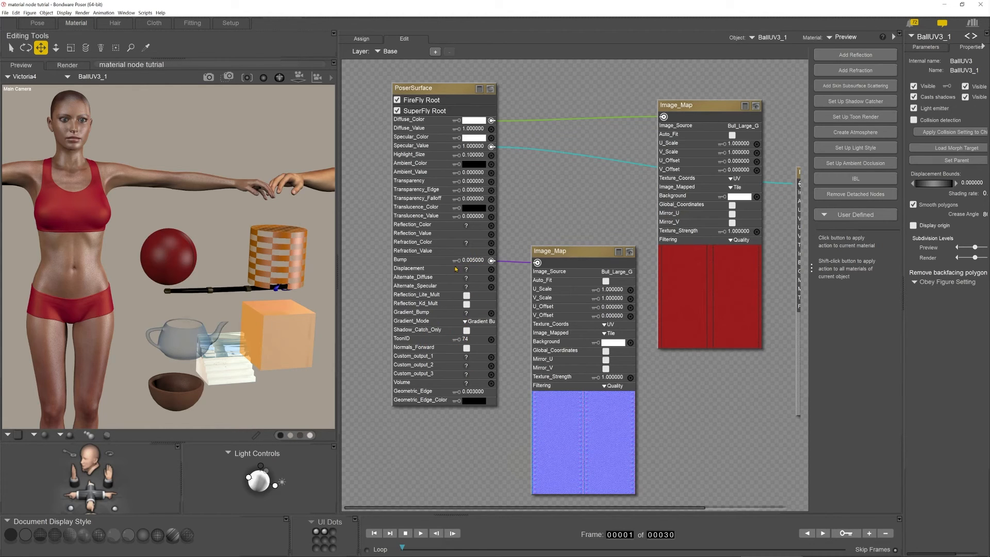
pyautogui.click(479, 323)
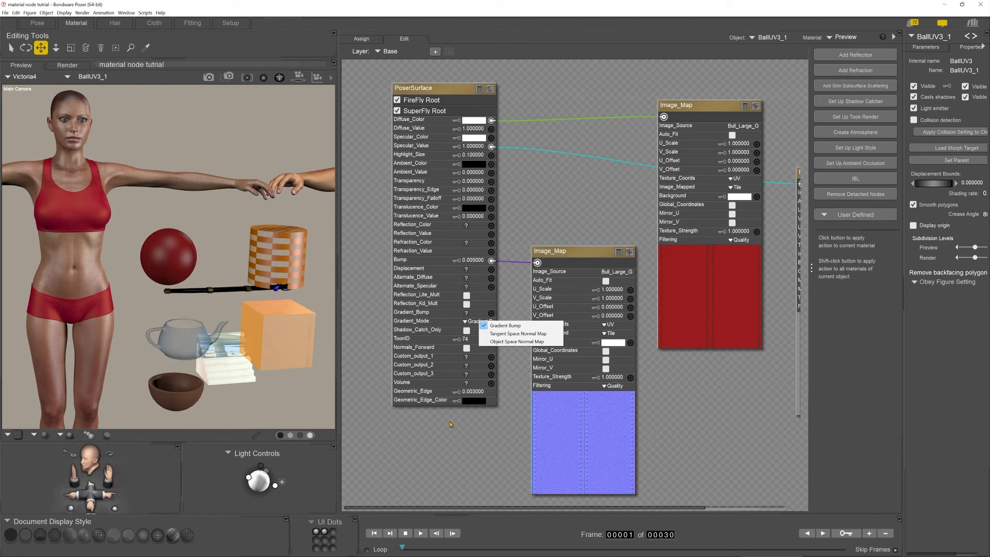
pyautogui.click(452, 447)
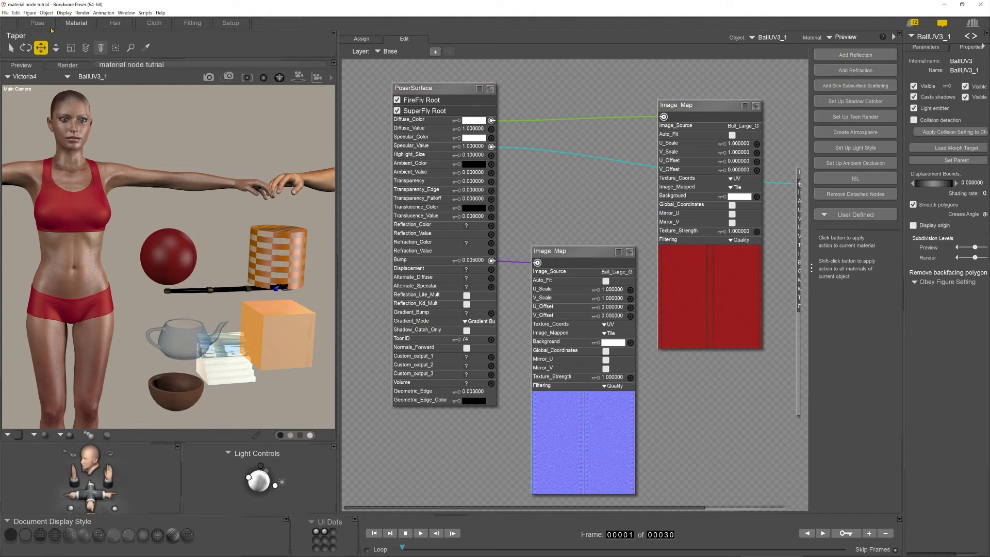
# Return to the Pose room and reframe the Main Camera to view both figures and all the props.
pyautogui.click(38, 23)
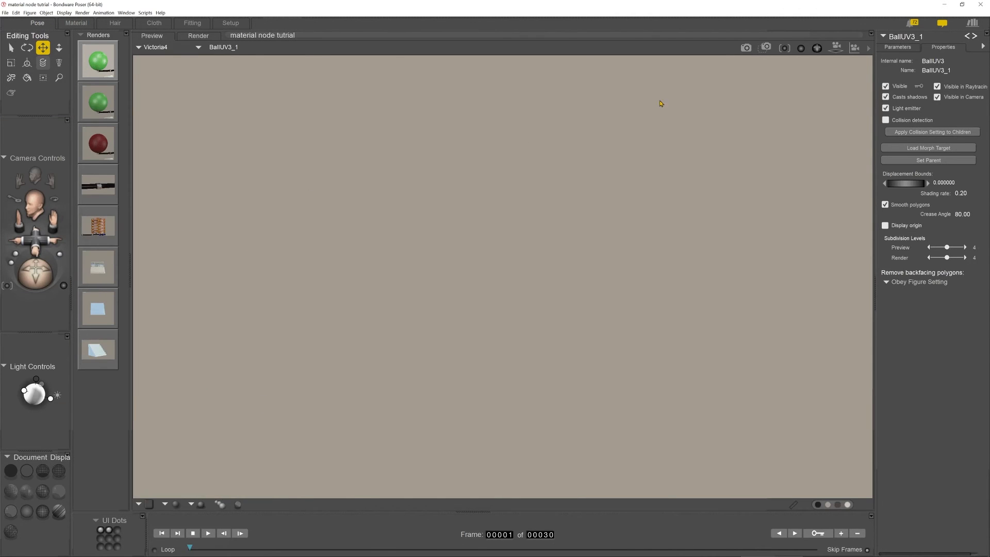
pyautogui.moveTo(42, 243); pyautogui.dragTo(43, 241)
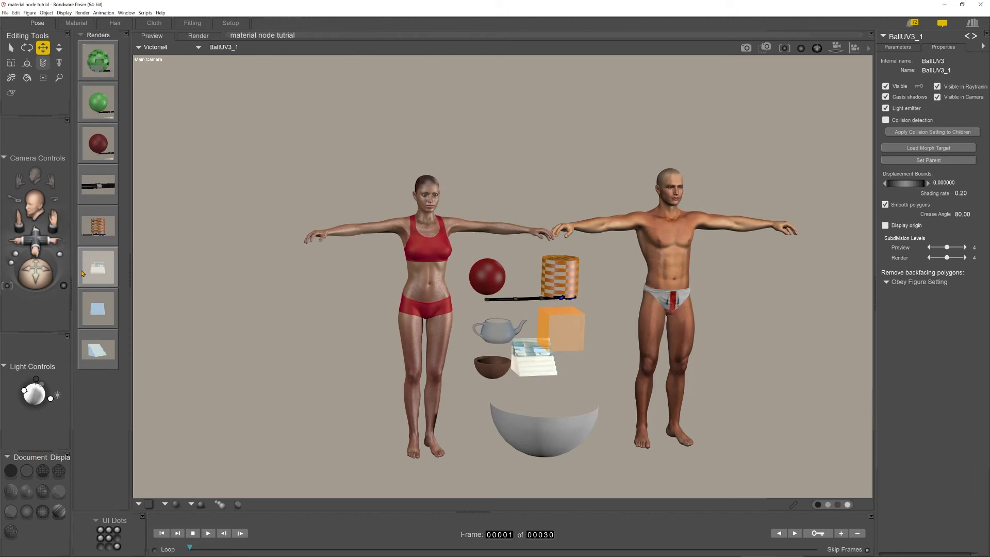
pyautogui.moveTo(36, 273); pyautogui.dragTo(26, 274)
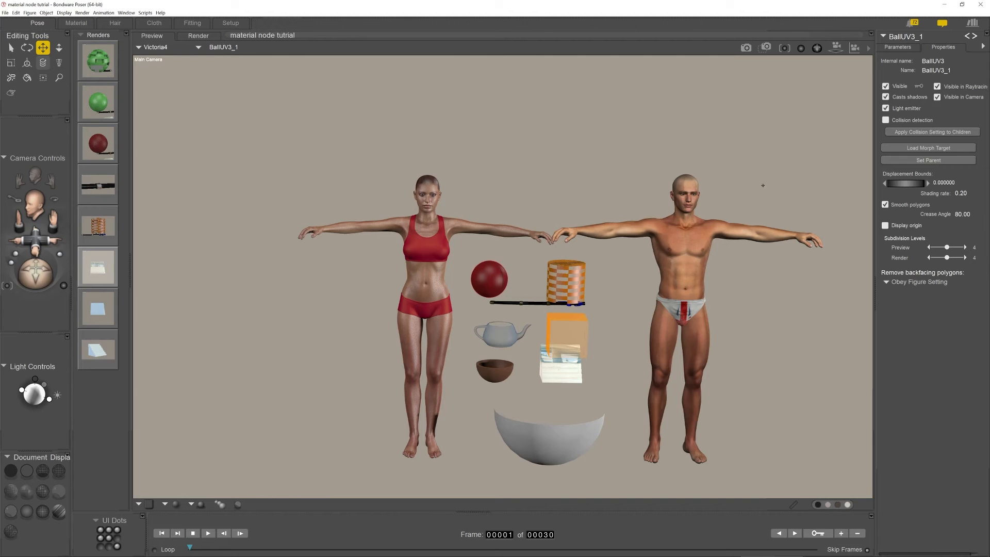
# Select the GROUND object and make it visible in the scene.
pyautogui.click(902, 37)
pyautogui.moveTo(905, 59)
pyautogui.click(832, 58)
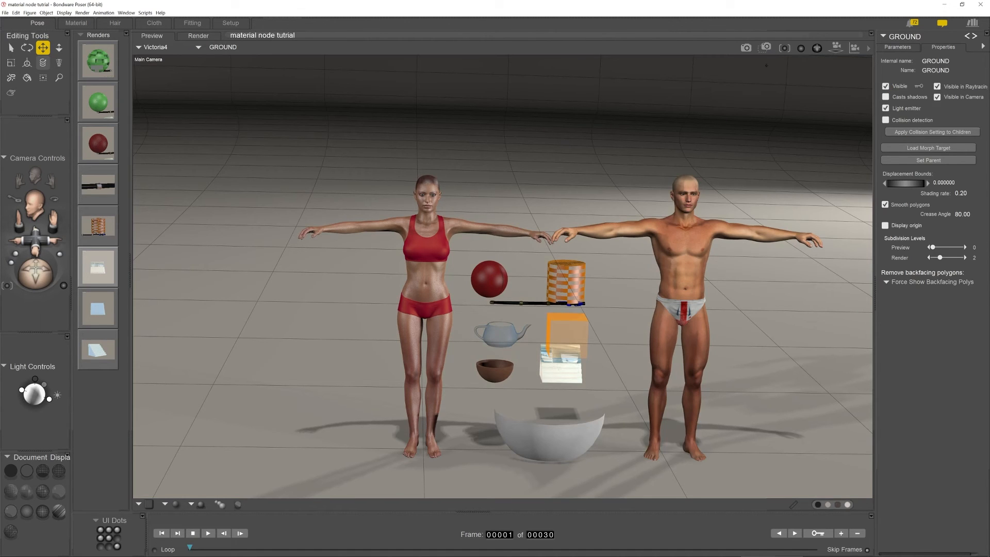
# Test-render the figures and props with the ground in FireFly, then stop the render early, waiting for the program to respond.
pyautogui.hotkey('ctrl', 'r')
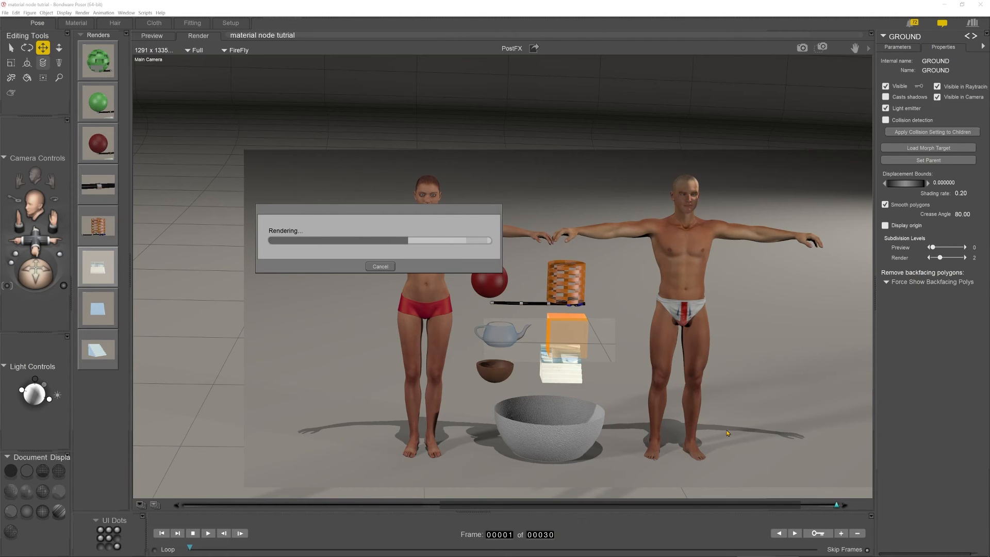
pyautogui.click(381, 267)
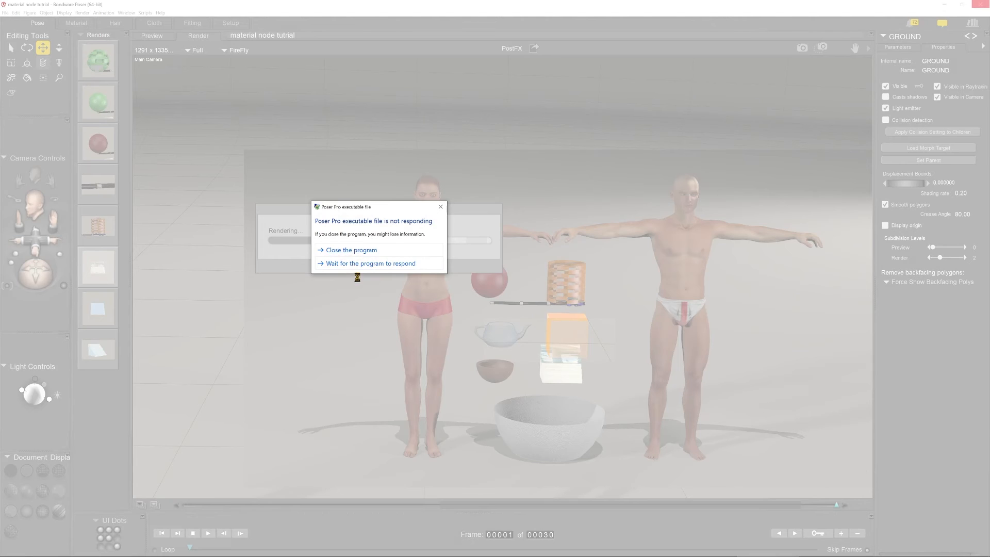
pyautogui.click(361, 264)
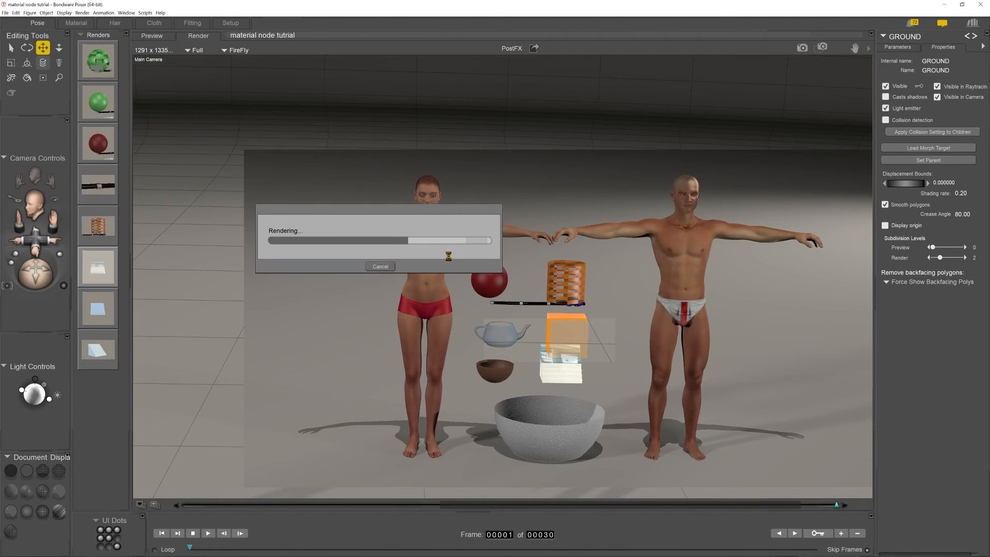
pyautogui.click(381, 266)
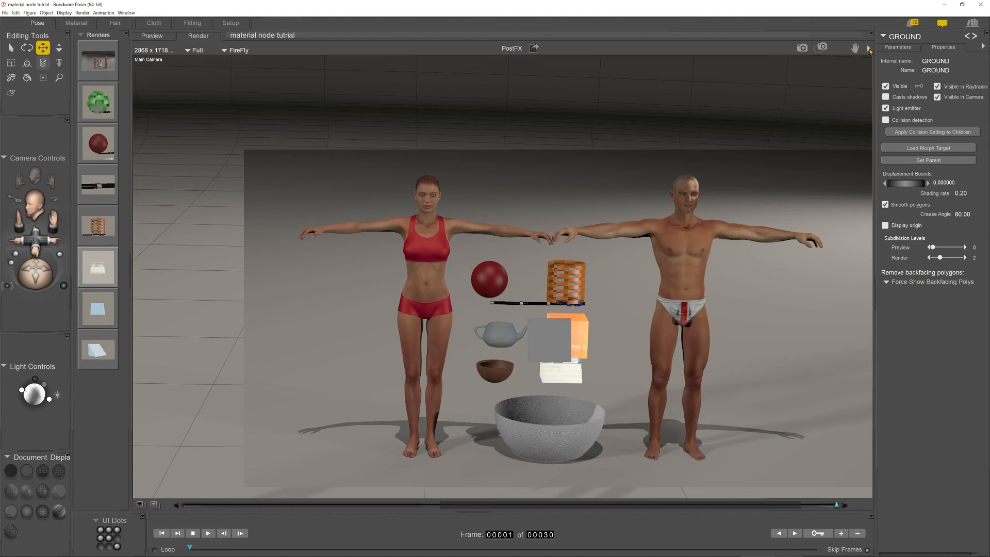
# Switch the render engine to SuperFly in the render settings, save the settings and return to the preview.
pyautogui.click(869, 50)
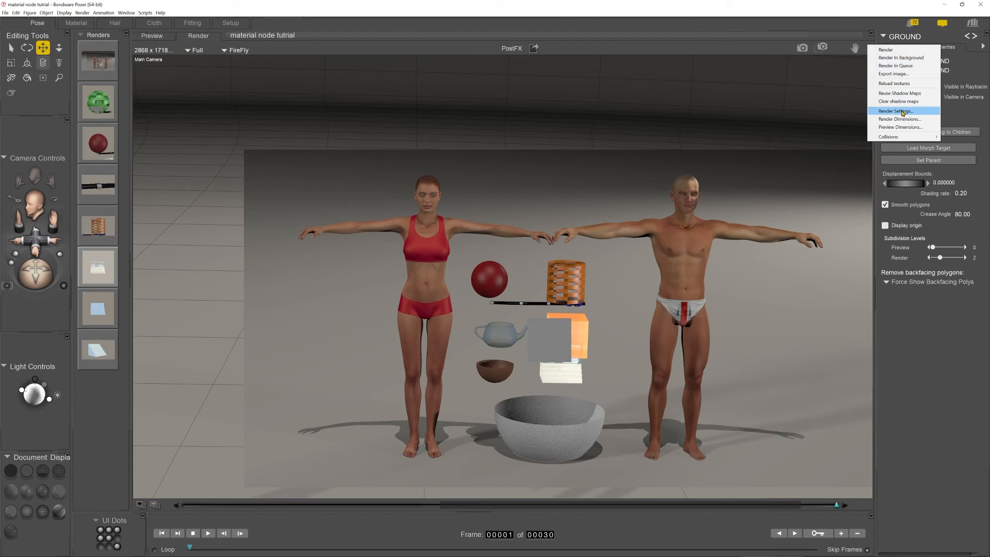
pyautogui.click(903, 112)
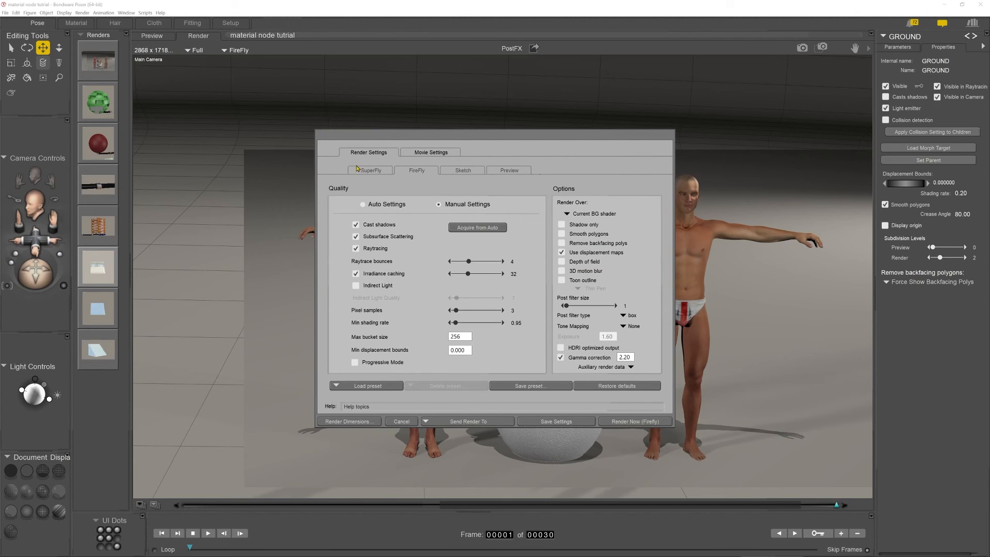
pyautogui.click(378, 171)
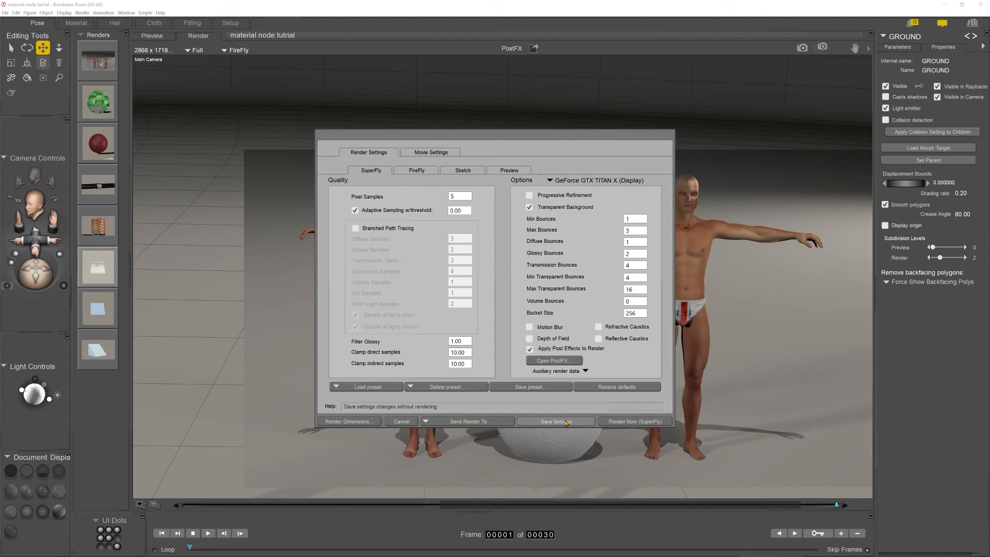
pyautogui.click(556, 421)
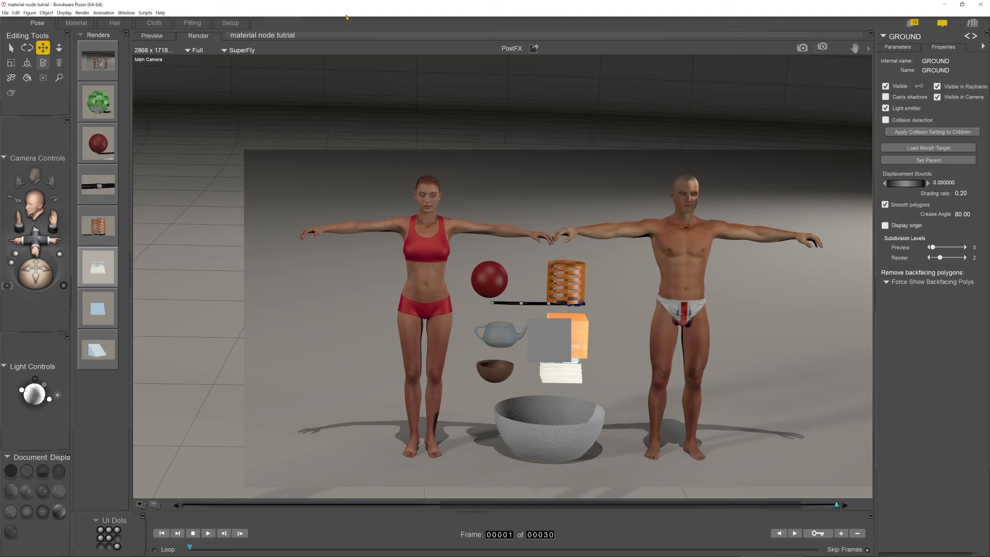
pyautogui.click(226, 295)
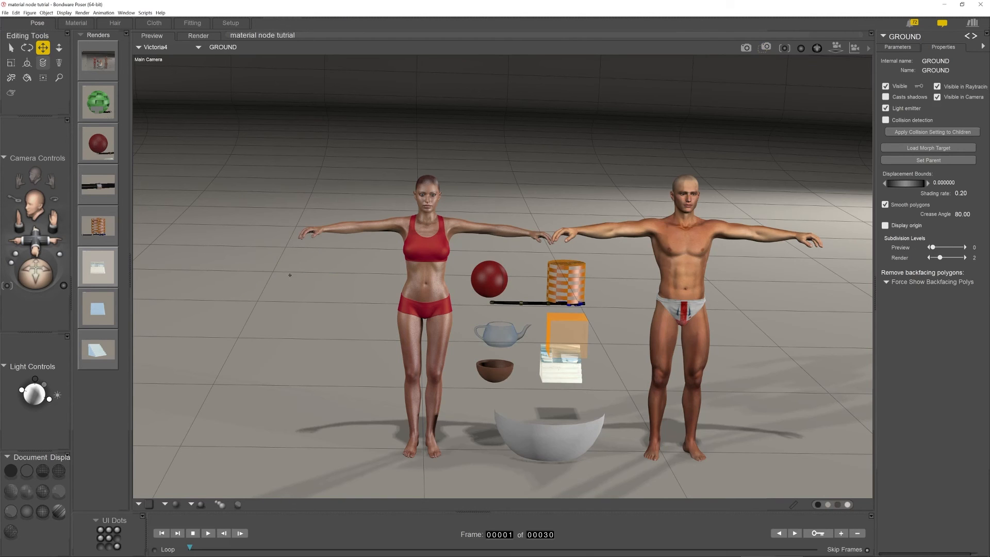
# Set up the GROUND material as a shadow catcher in the Material room and return to the Pose room.
pyautogui.click(76, 23)
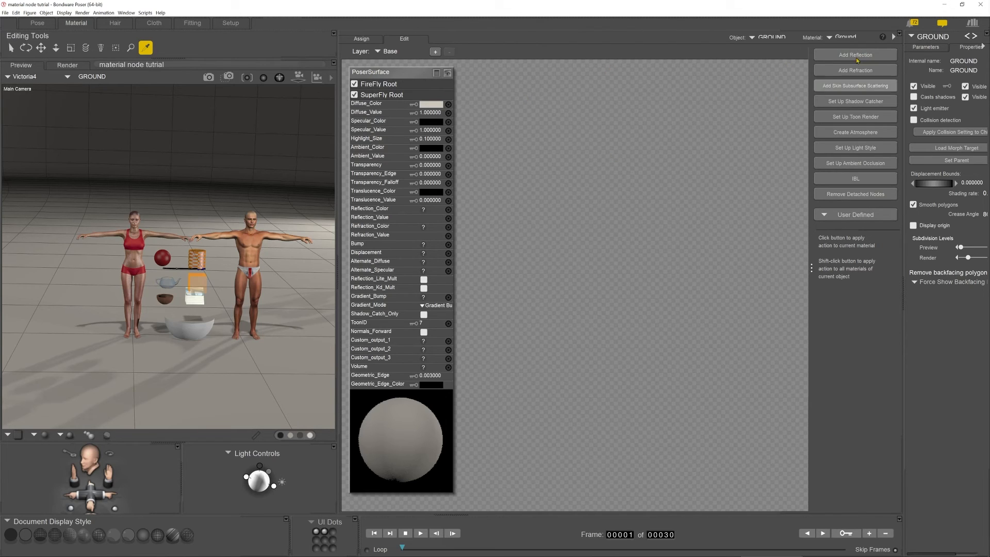
pyautogui.click(869, 102)
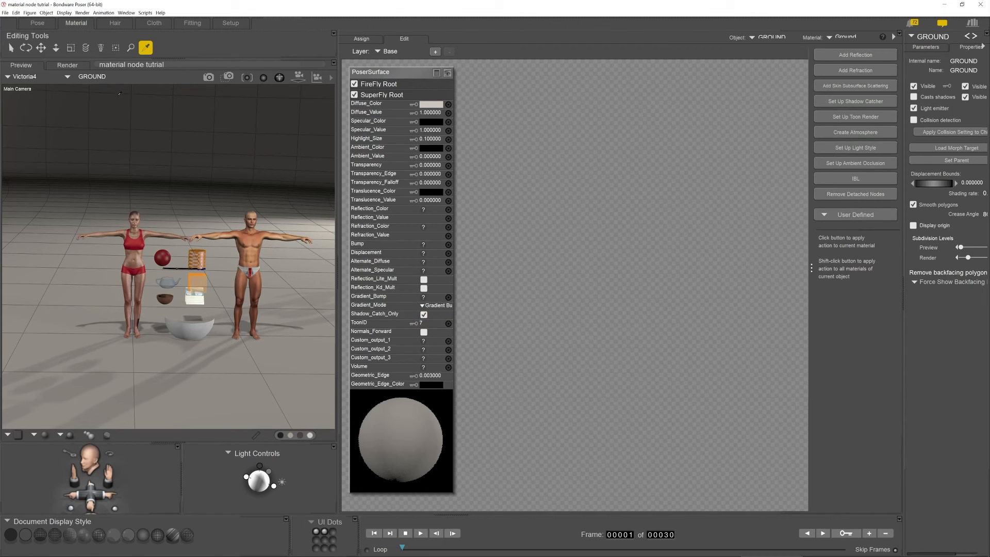
pyautogui.click(37, 22)
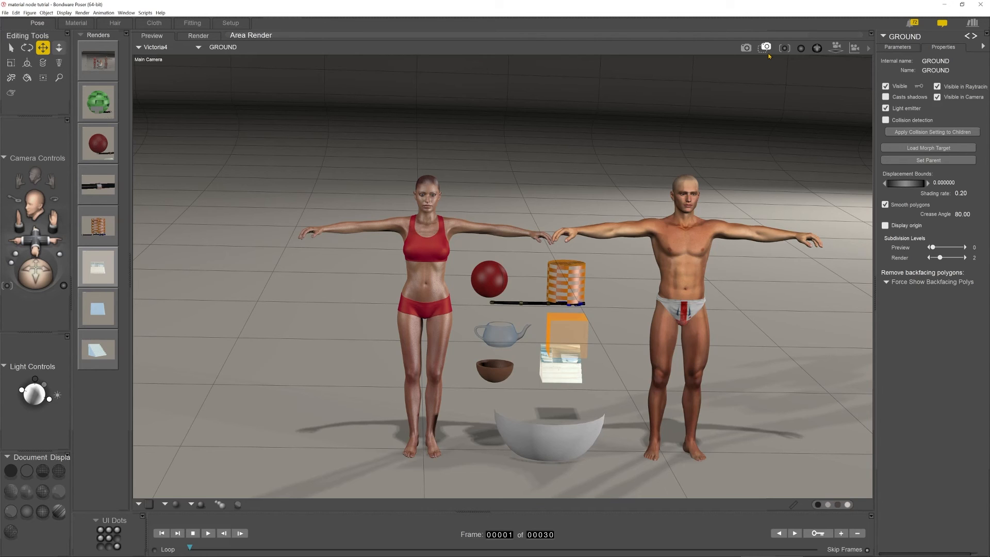
# Area-render the figures and props in SuperFly to check the shadow catcher, stopping the render partway.
pyautogui.click(765, 47)
pyautogui.moveTo(246, 112); pyautogui.dragTo(854, 493)
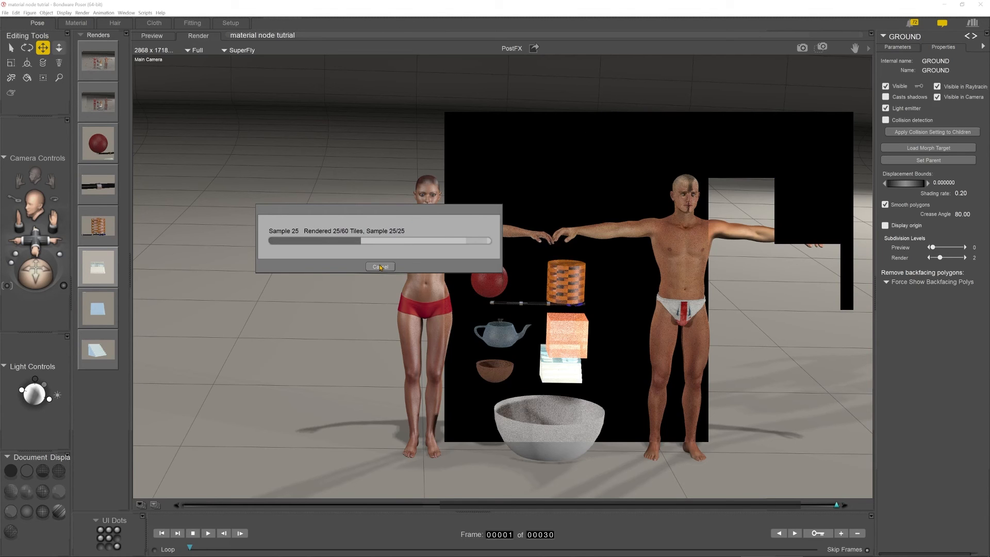
pyautogui.click(380, 267)
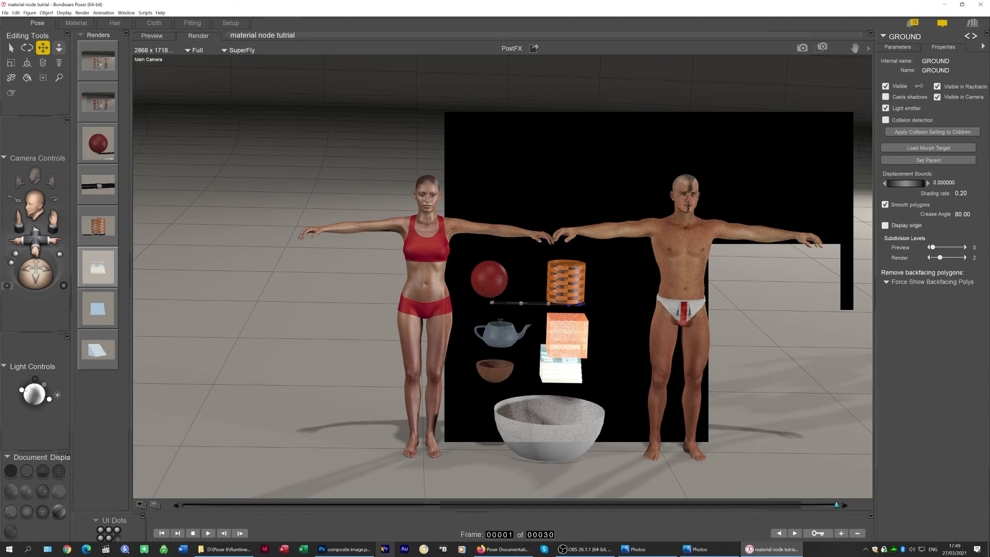
# Switch to Photoshop, reposition the shadow catch layer over the jungle background in composite image.psd, and return to Poser.
pyautogui.click(345, 549)
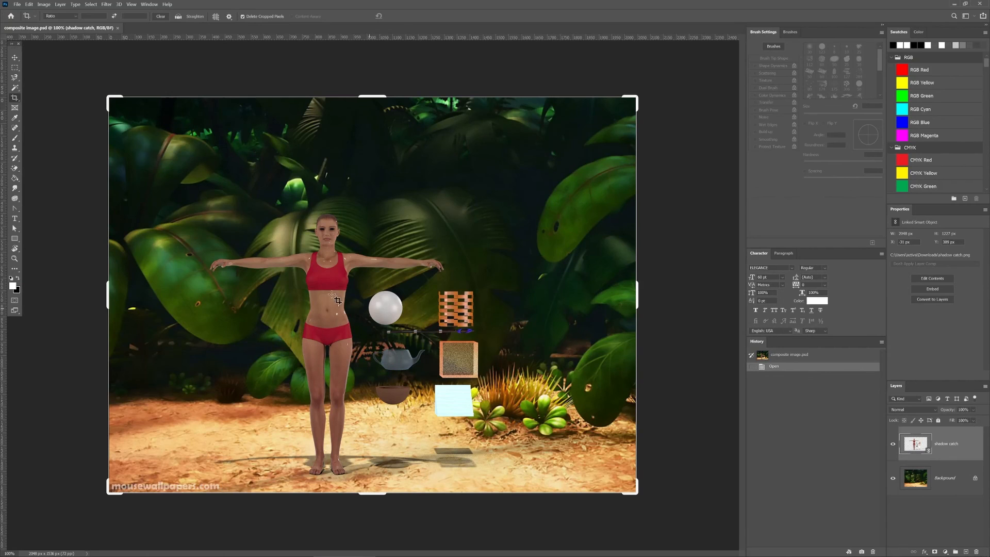
pyautogui.click(14, 58)
pyautogui.moveTo(329, 328); pyautogui.dragTo(289, 308)
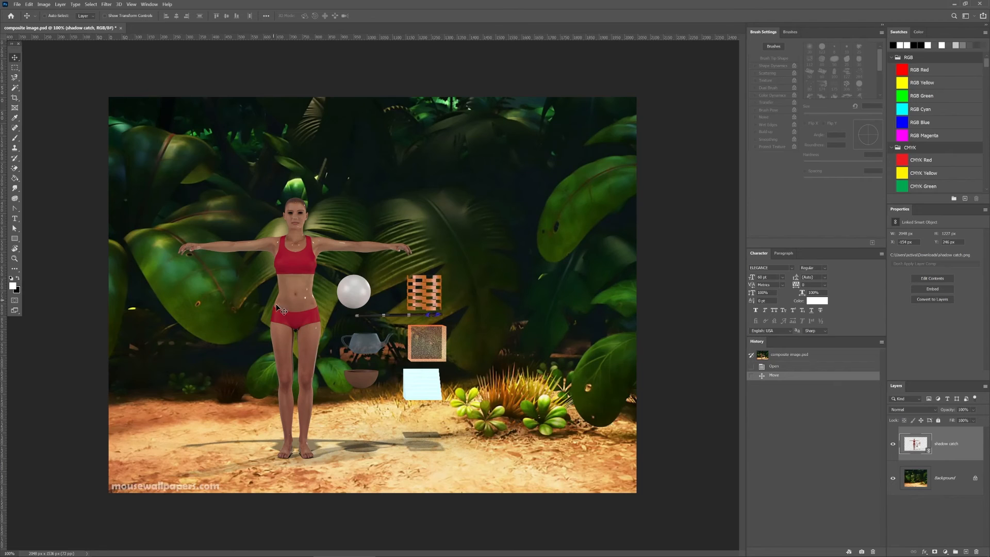
pyautogui.moveTo(291, 296); pyautogui.dragTo(312, 295)
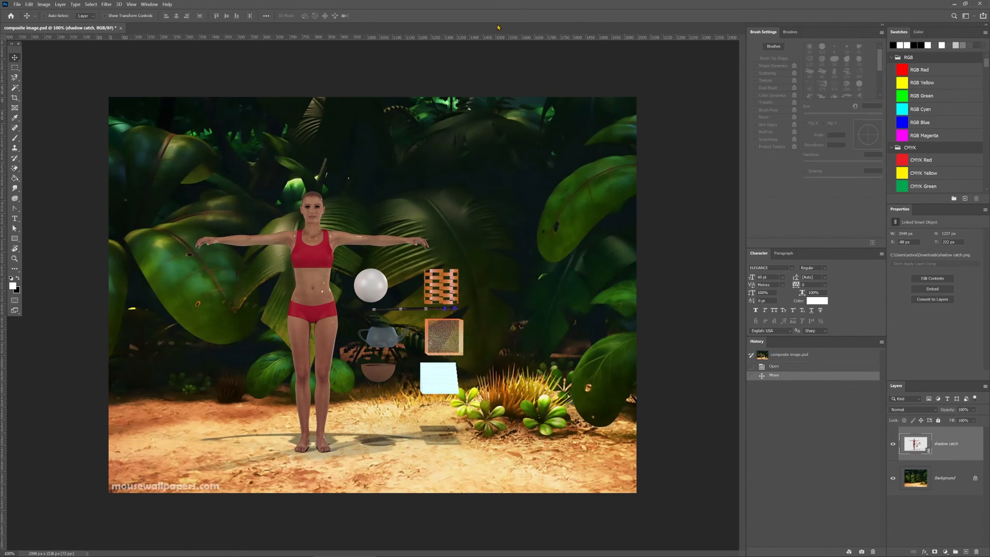
pyautogui.click(955, 3)
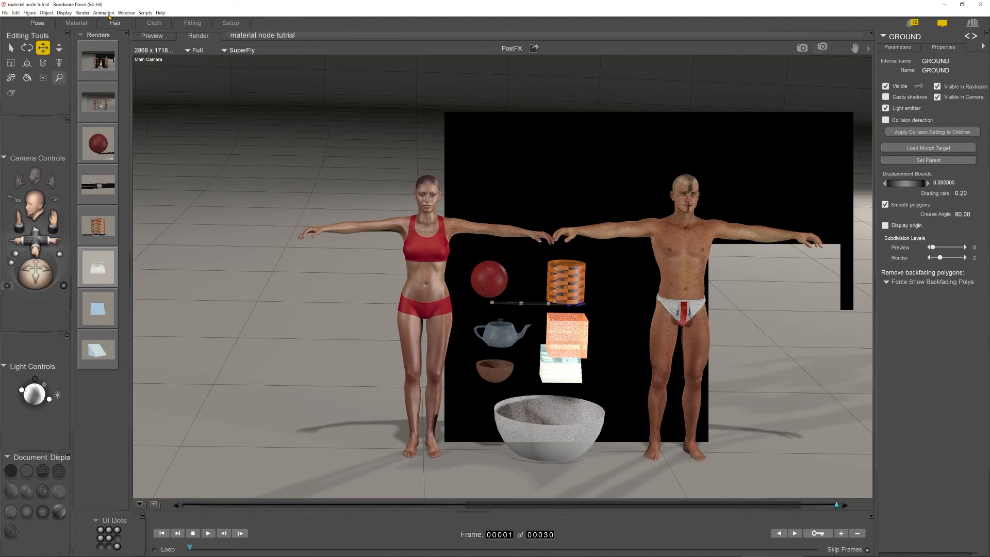
# Show Michael 4's SkinFace material nodes in the Material room and frame the Main Camera on his head.
pyautogui.click(76, 22)
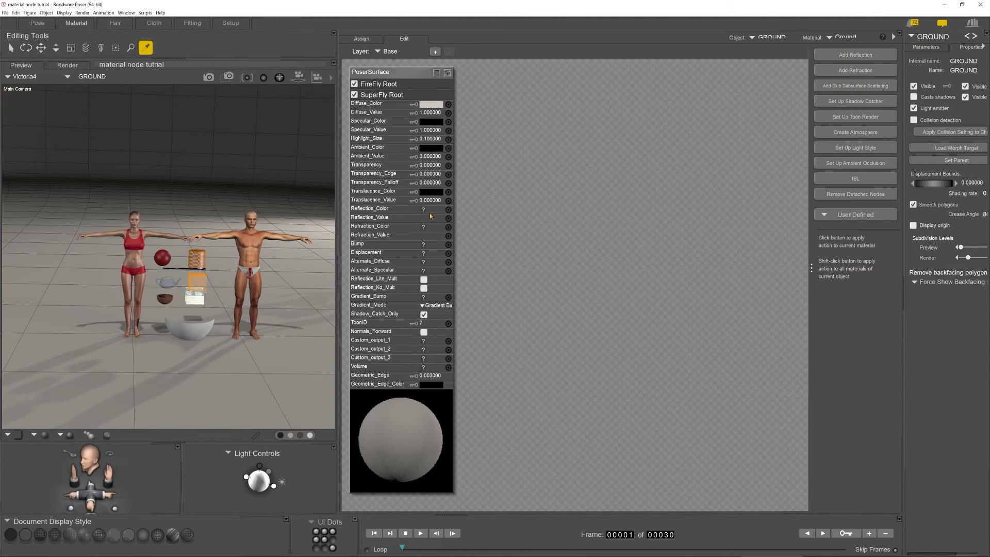
pyautogui.click(198, 257)
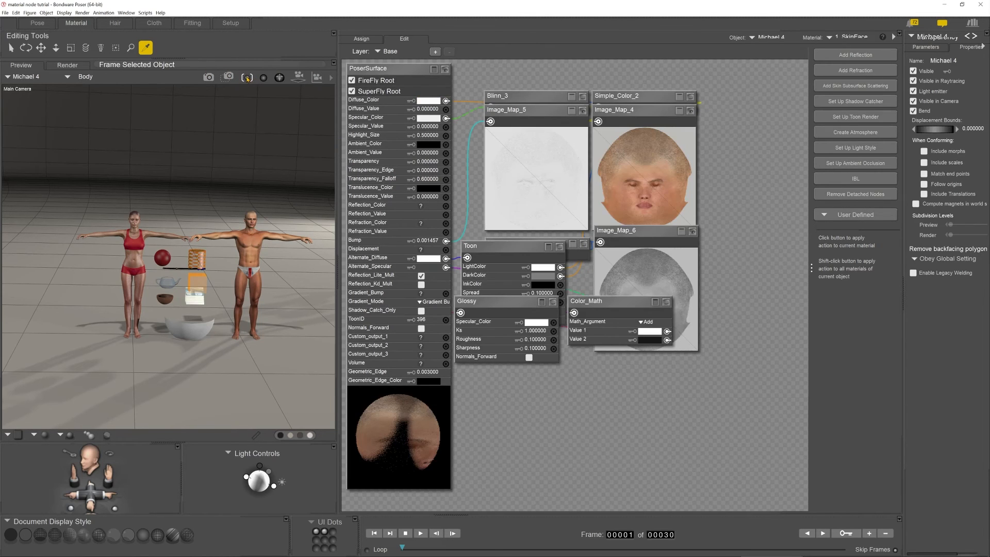
pyautogui.click(247, 78)
pyautogui.moveTo(172, 137); pyautogui.dragTo(162, 134, button='middle')
pyautogui.scroll(10, 163, 134)
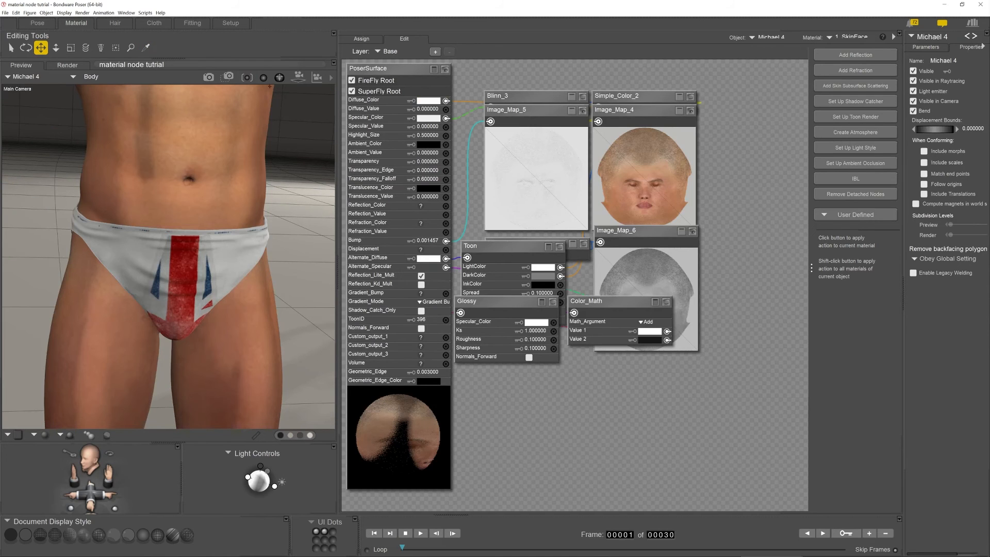
pyautogui.moveTo(317, 77); pyautogui.dragTo(318, 429)
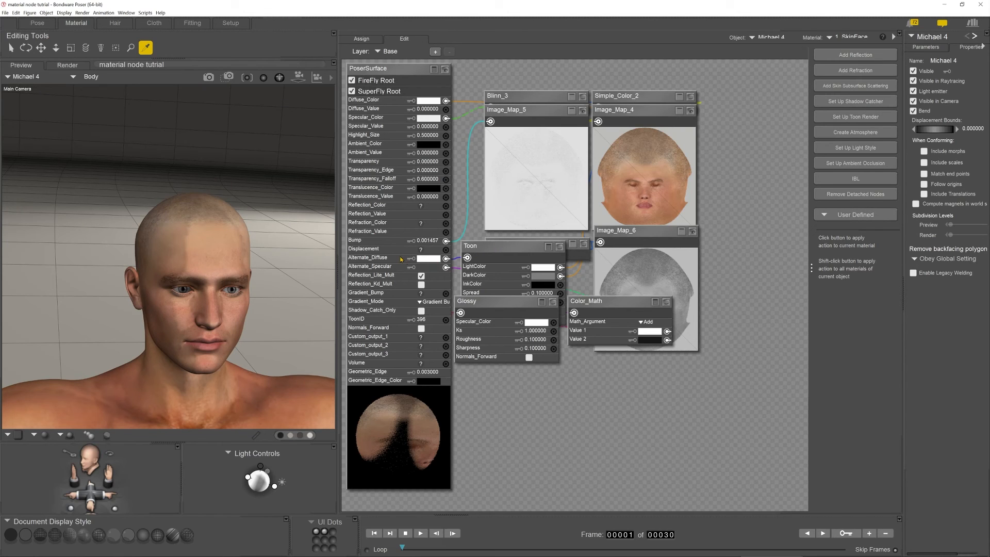
# Examine the Toon node of Michael 4's face material, then show the material nodes of his lips and neck.
pyautogui.moveTo(492, 247)
pyautogui.mouseDown()
pyautogui.moveTo(515, 254)
pyautogui.moveTo(505, 251)
pyautogui.mouseUp()
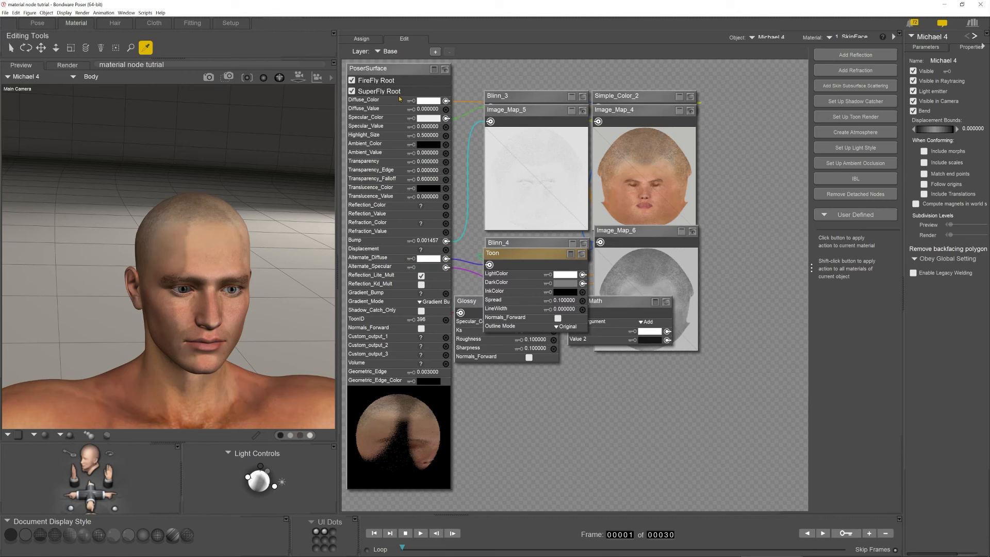
pyautogui.moveTo(533, 259); pyautogui.dragTo(515, 242)
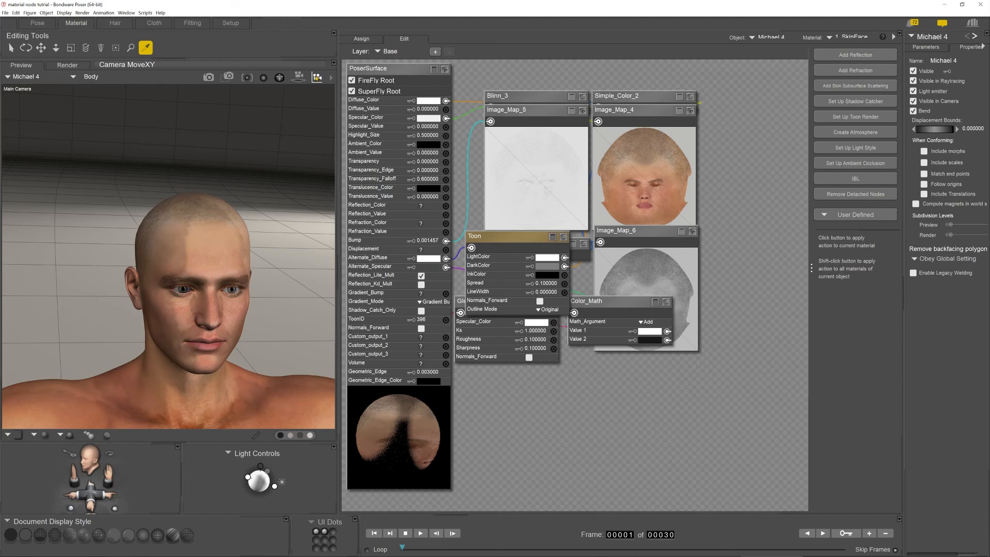
pyautogui.moveTo(317, 77); pyautogui.dragTo(316, 15)
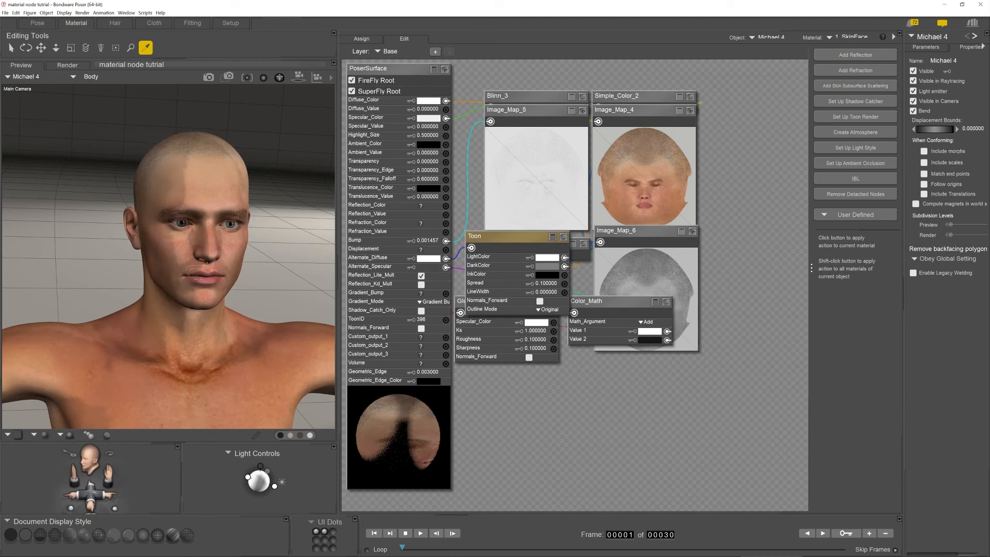
pyautogui.click(205, 281)
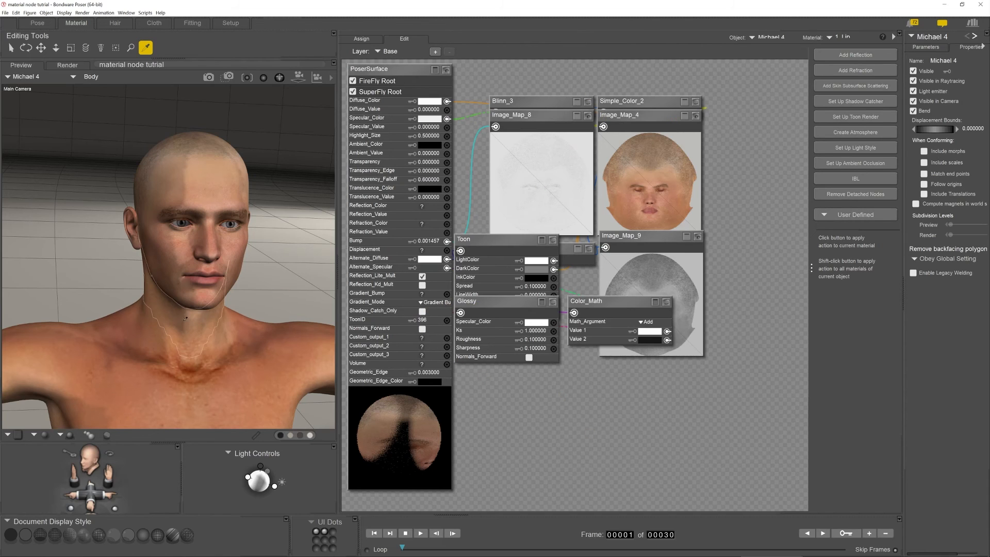
pyautogui.click(186, 321)
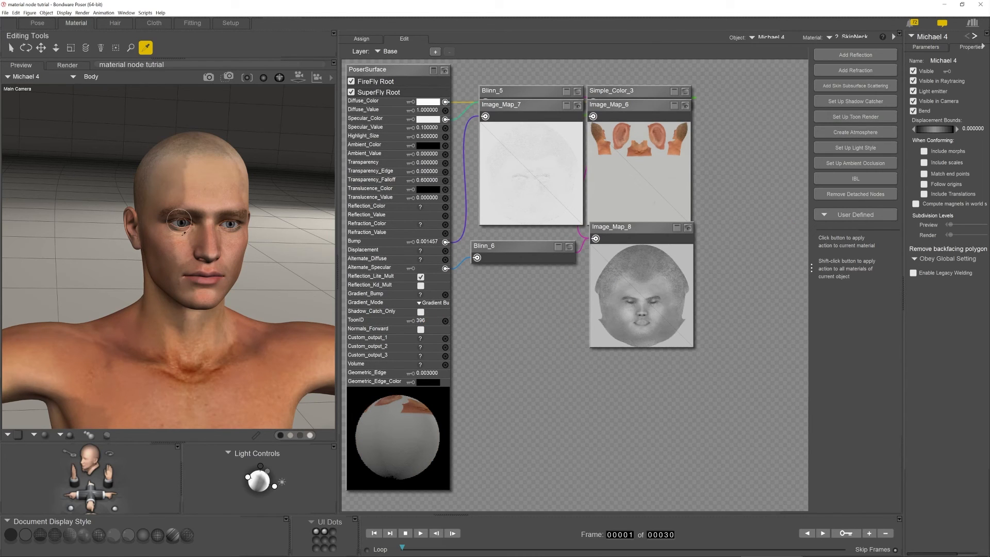
# From the Pose room, open the FireFly render settings and enable Toon outline with the Medium Pen style.
pyautogui.click(36, 23)
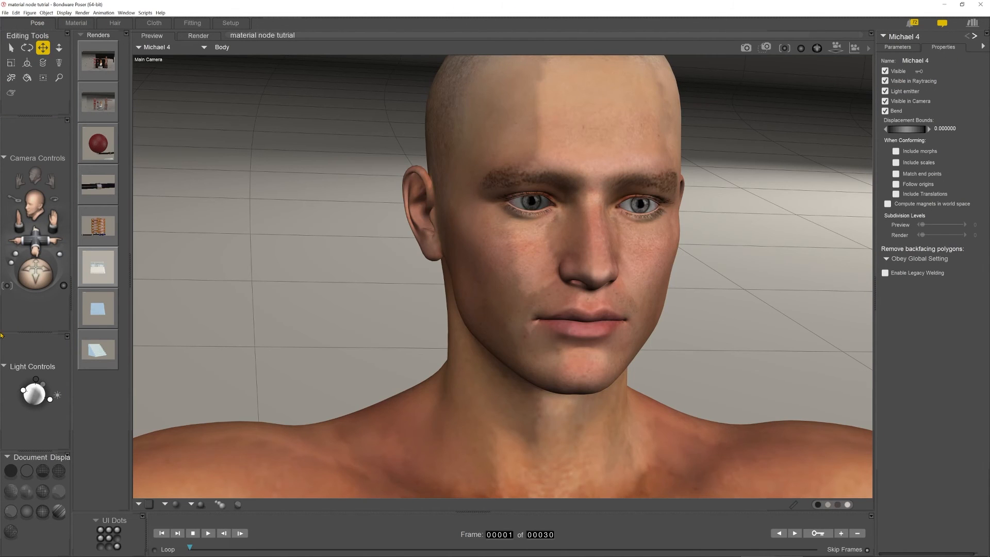
pyautogui.click(868, 48)
pyautogui.click(895, 114)
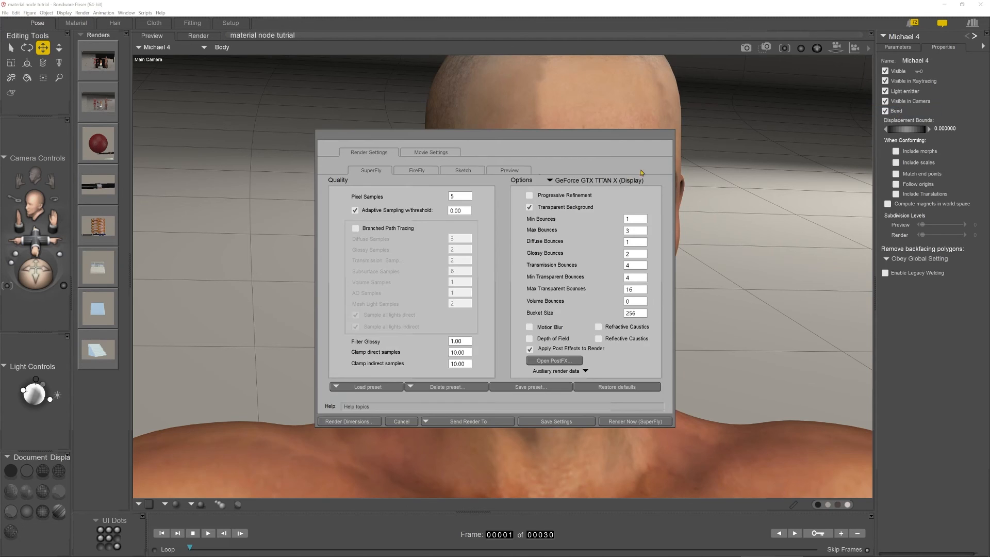
pyautogui.click(417, 170)
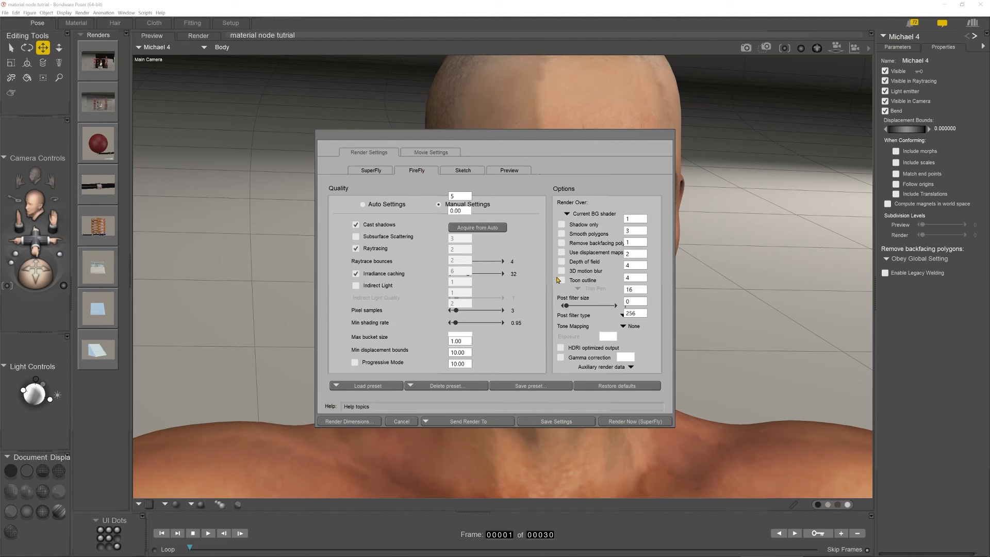
pyautogui.click(562, 280)
pyautogui.click(561, 281)
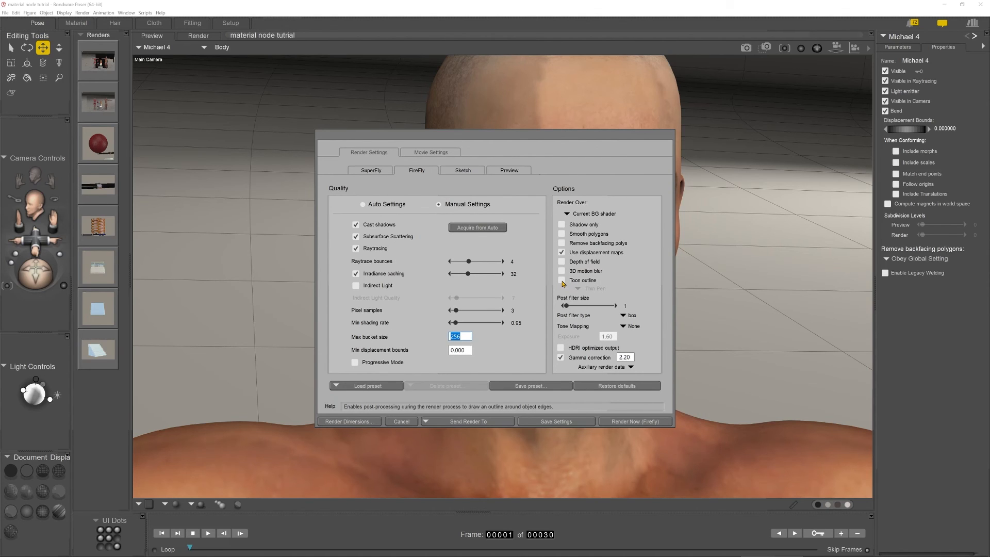
pyautogui.click(562, 281)
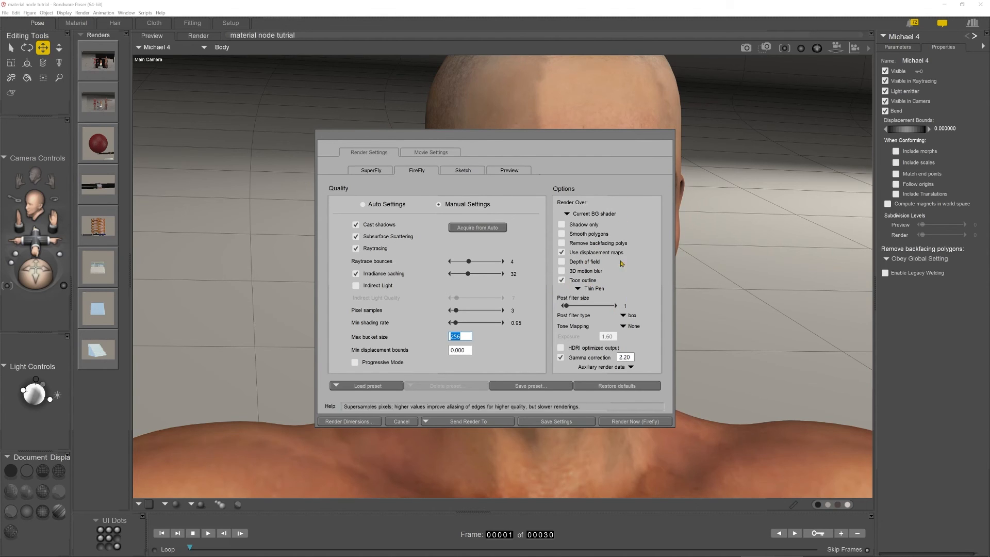
pyautogui.click(592, 290)
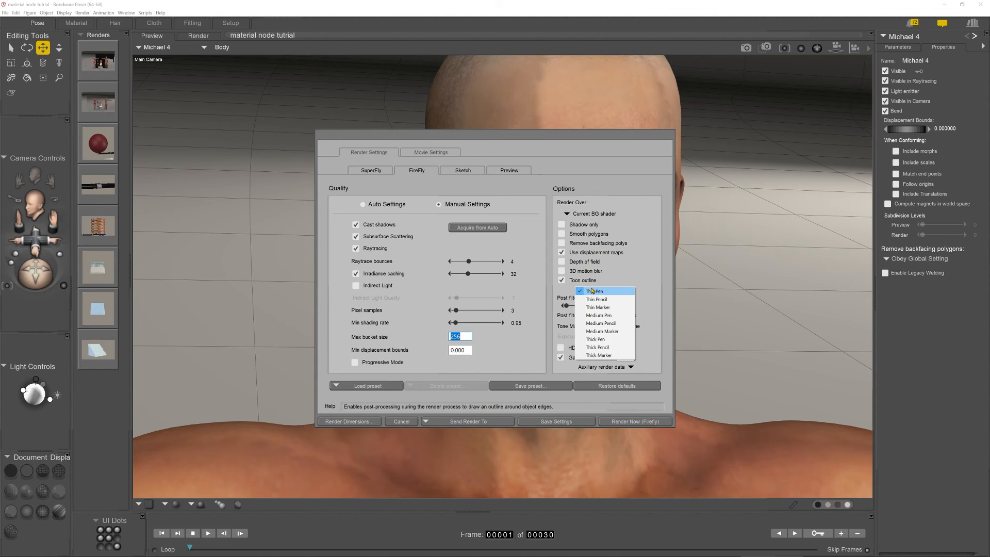
pyautogui.click(610, 316)
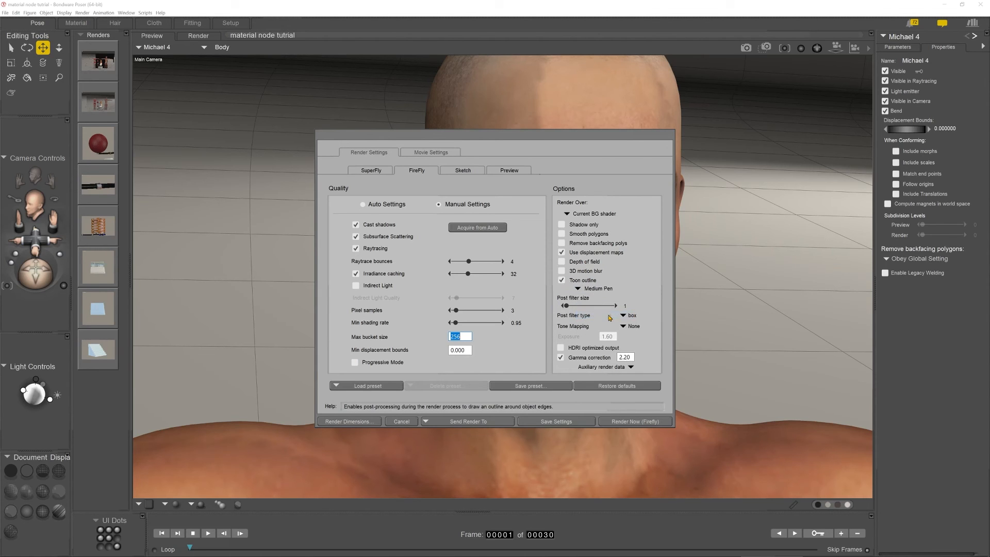
# Render Michael 4's head with FireFly, inspect the outlined face in the Material room's render view, and return to the preview.
pyautogui.click(635, 421)
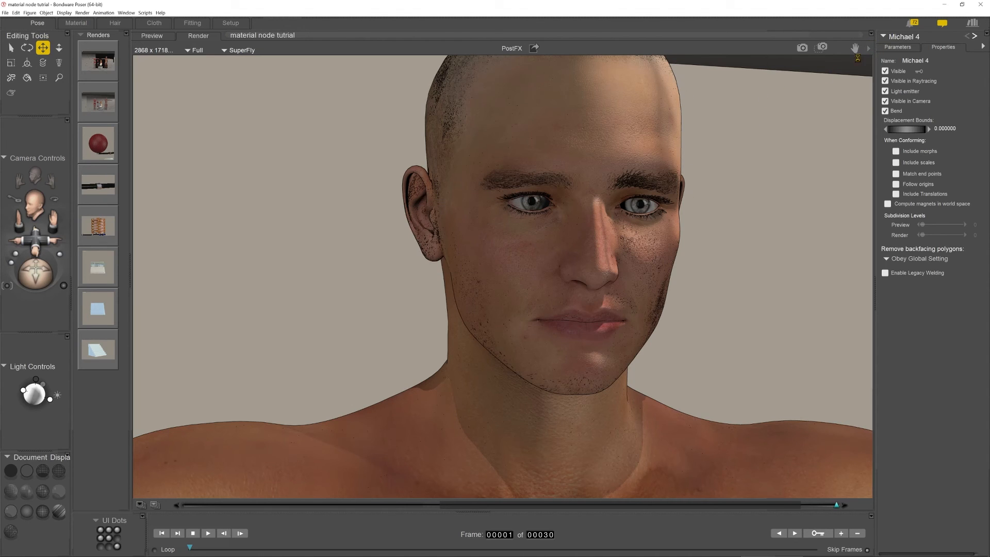
pyautogui.click(82, 22)
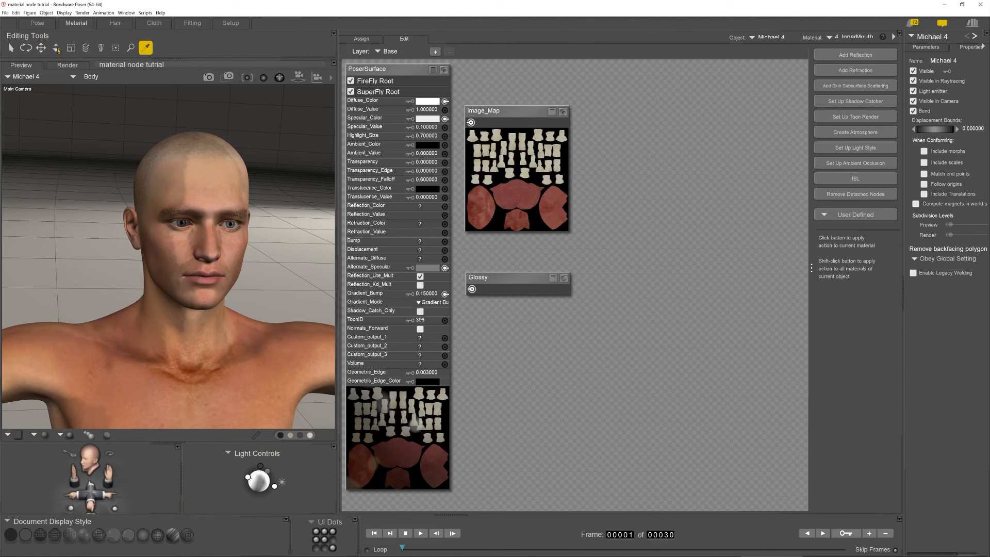
pyautogui.click(67, 65)
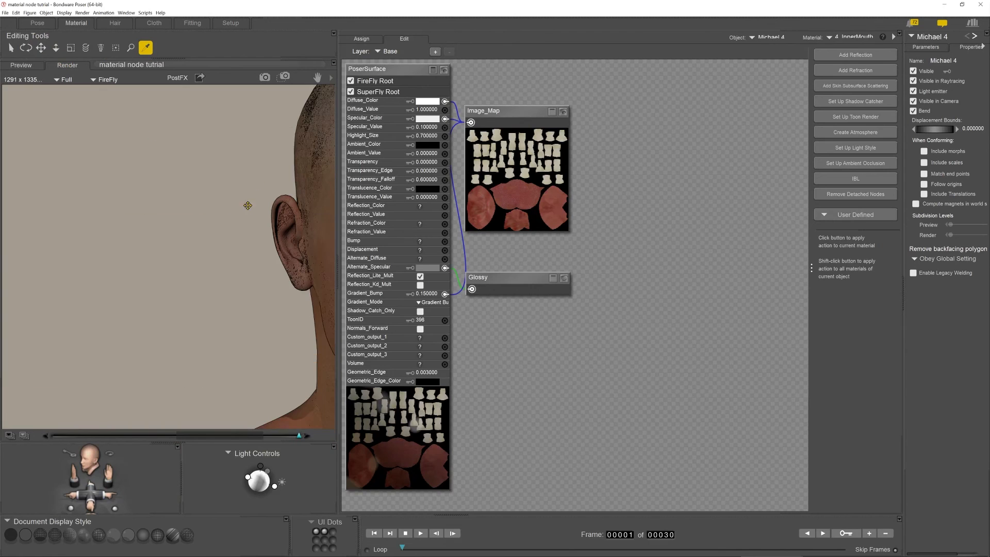
pyautogui.moveTo(97, 215); pyautogui.dragTo(48, 213)
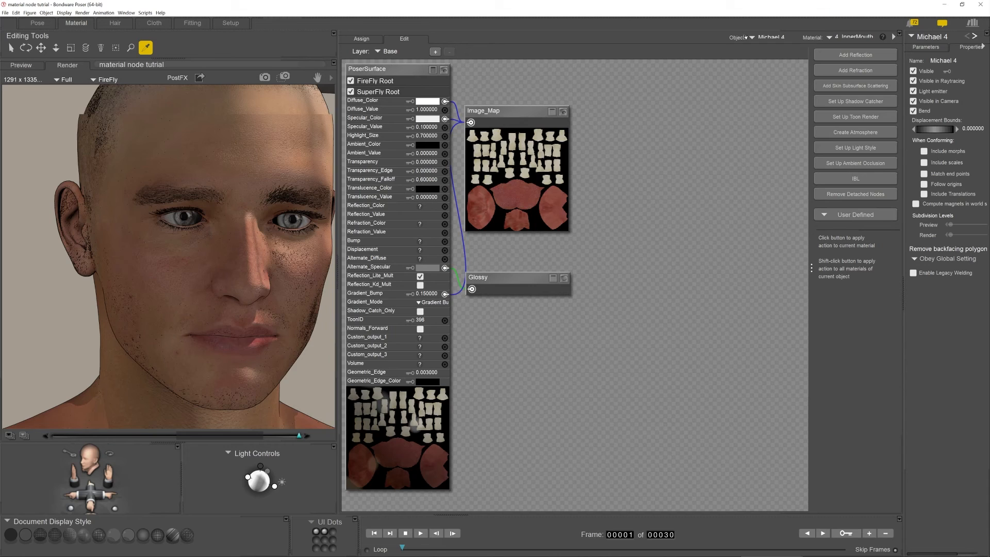
pyautogui.click(21, 66)
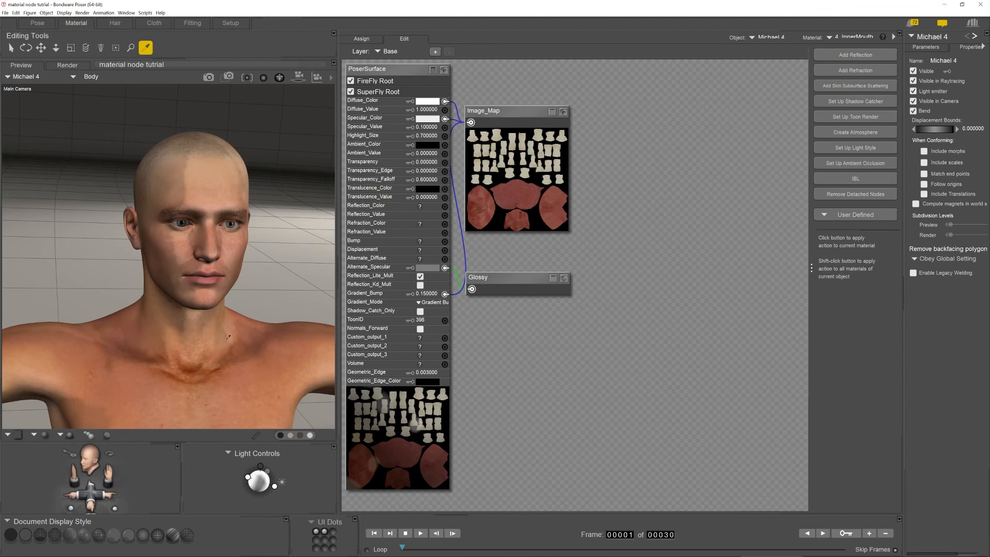
# Set the ToonID of Michael 4's lip material to 43 and render the head again from the Pose room.
pyautogui.click(205, 282)
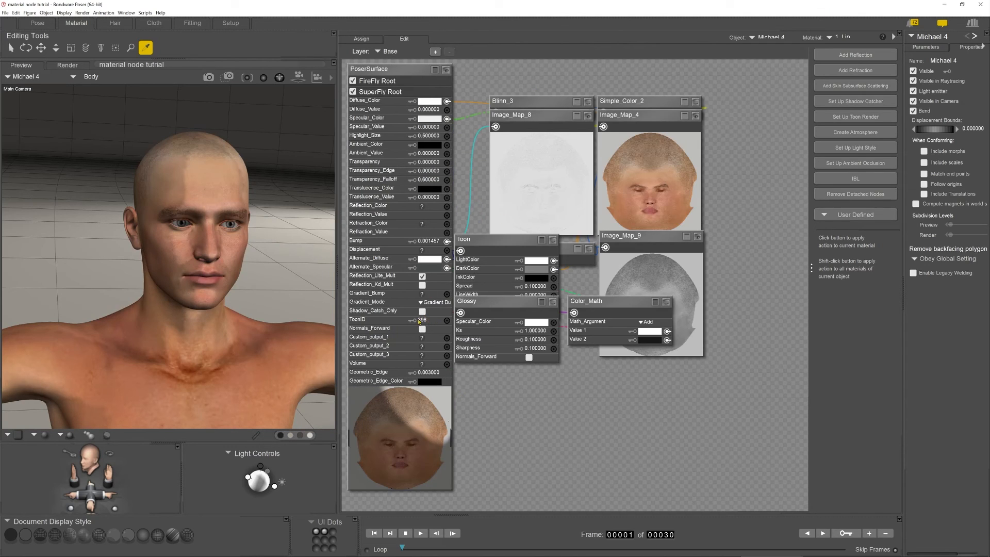
pyautogui.click(422, 321)
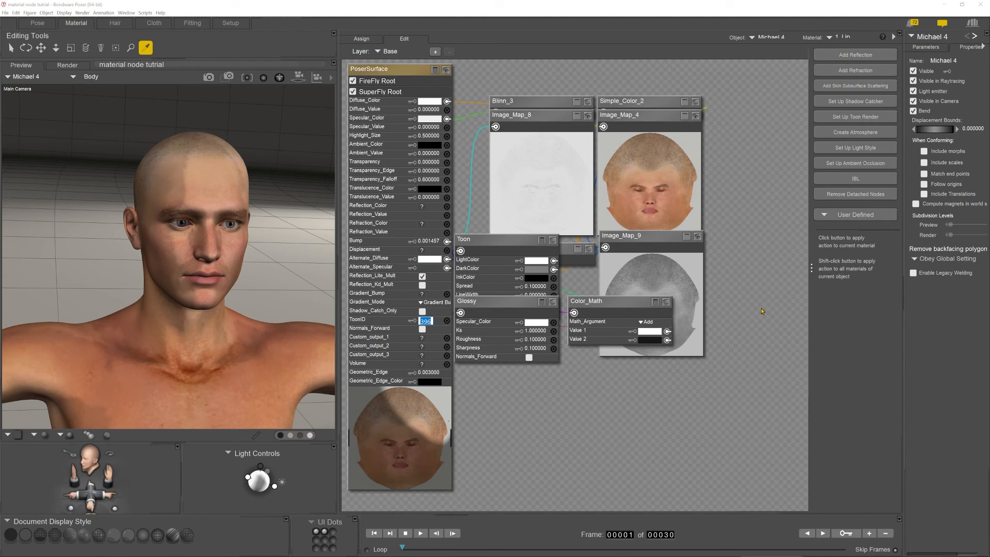
pyautogui.write('43')
pyautogui.press('Return')
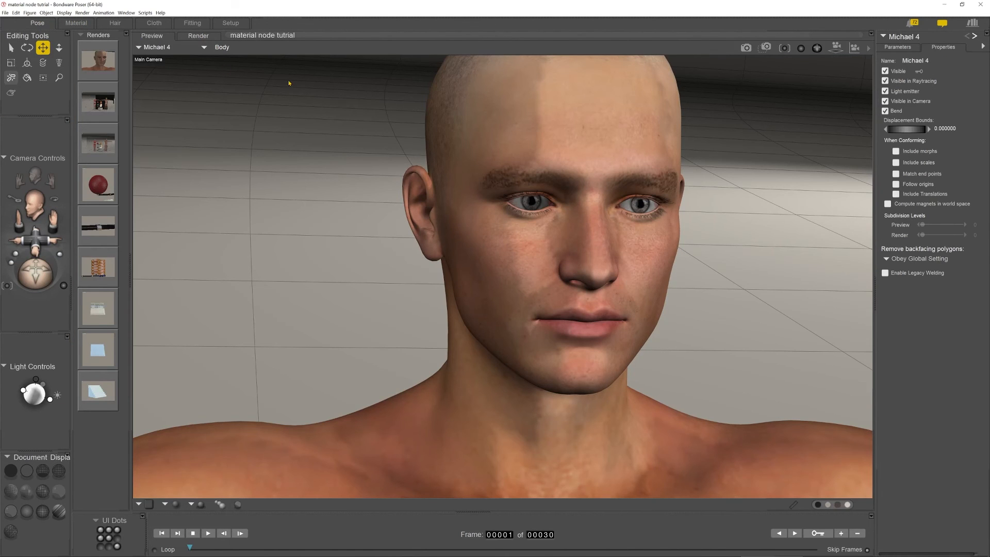
pyautogui.click(747, 48)
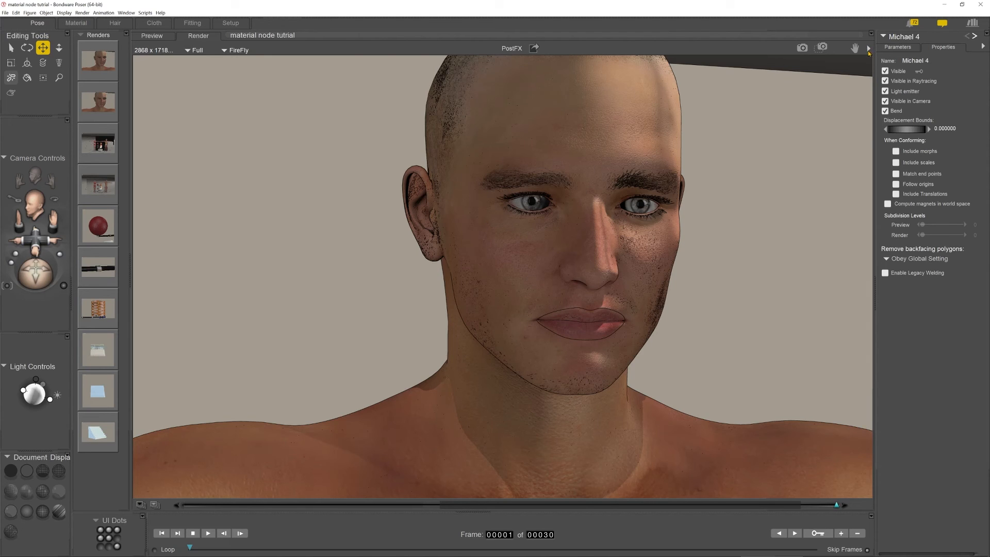
# Change the FireFly toon outline style to Thick Marker and render the head.
pyautogui.click(868, 48)
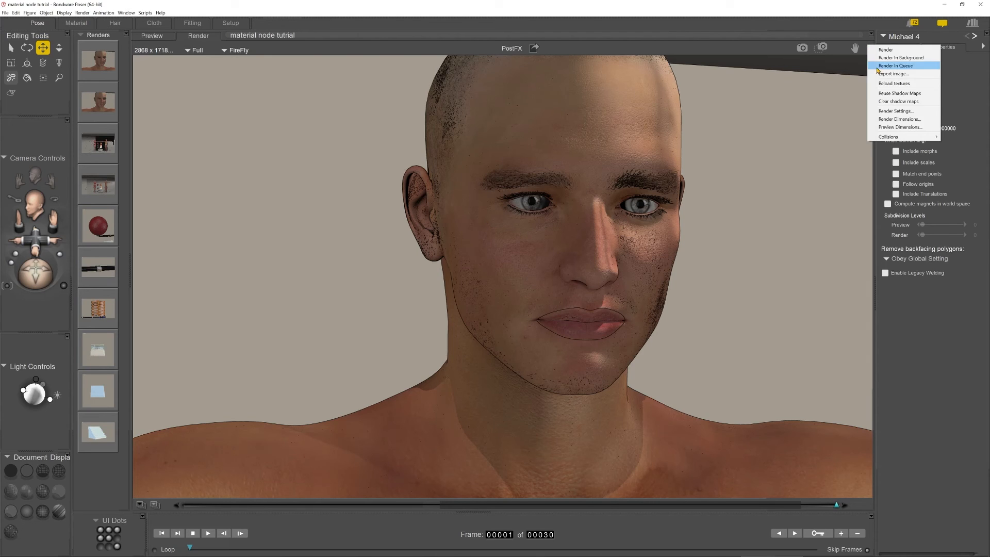
pyautogui.click(894, 111)
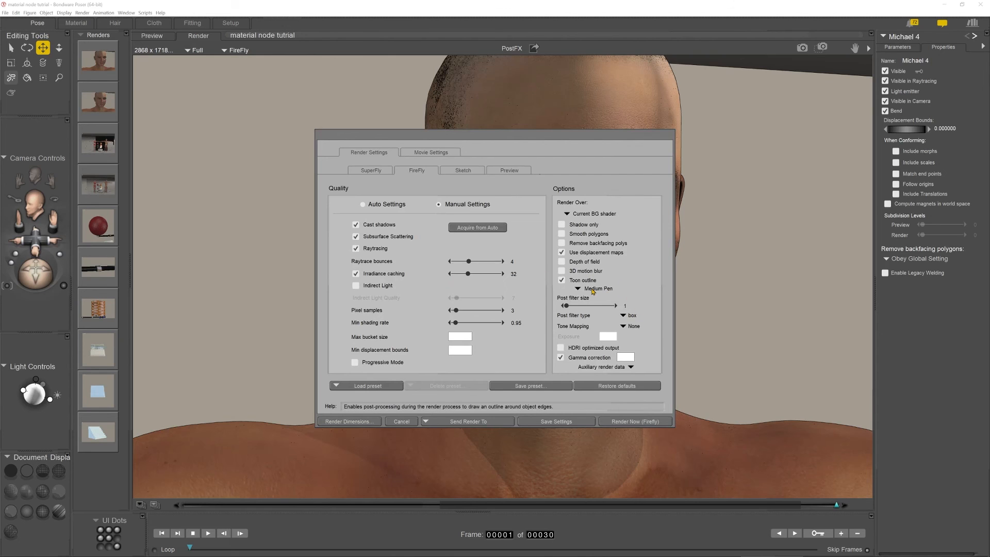
pyautogui.click(593, 289)
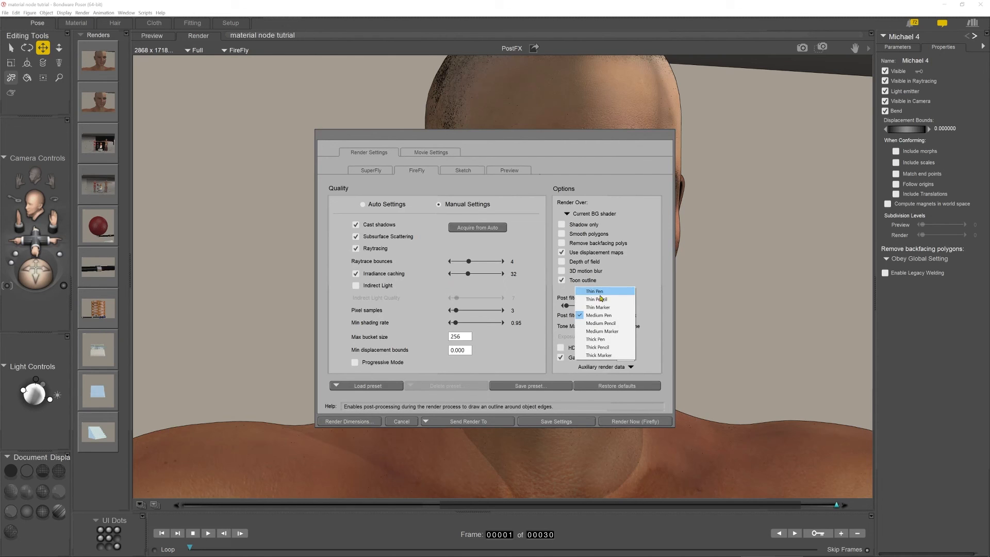
pyautogui.click(617, 357)
pyautogui.click(630, 422)
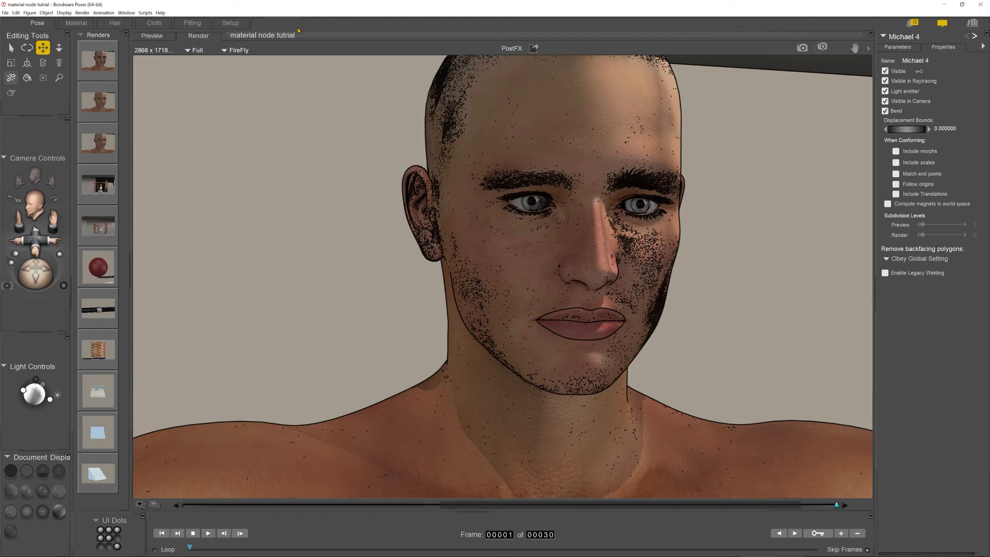
# Return to the Material room, view the surface normals.png illustration in Photos, and go back to Poser.
pyautogui.click(76, 23)
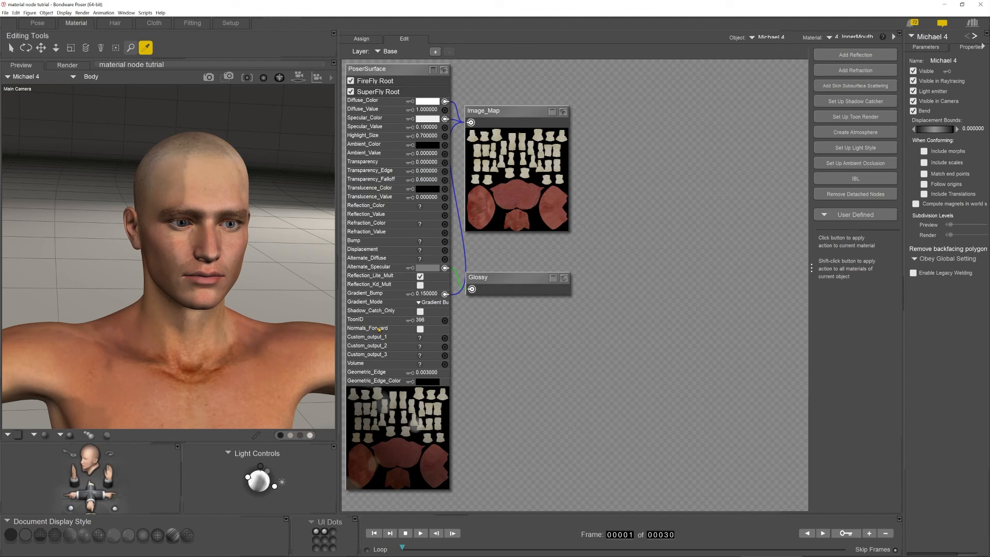
pyautogui.moveTo(446, 556)
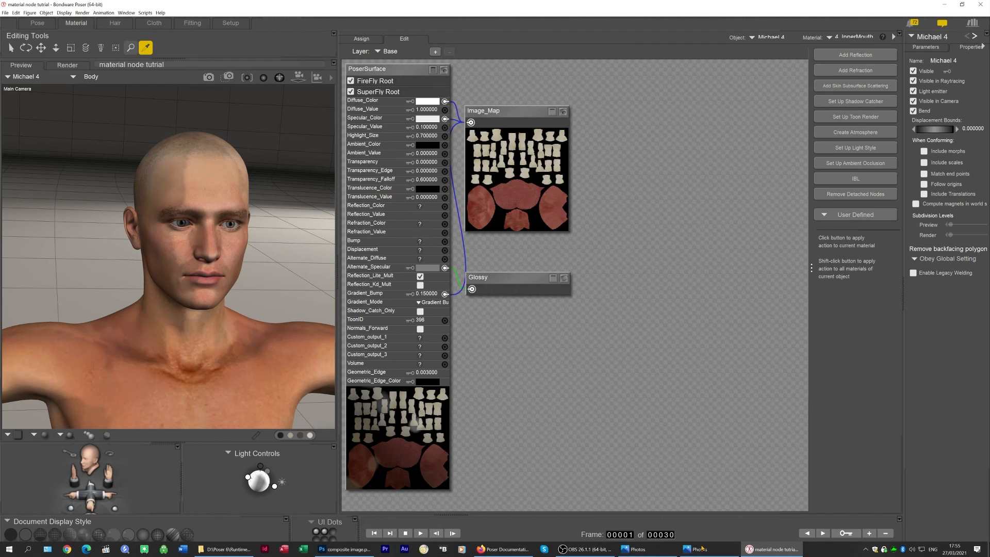
pyautogui.click(654, 554)
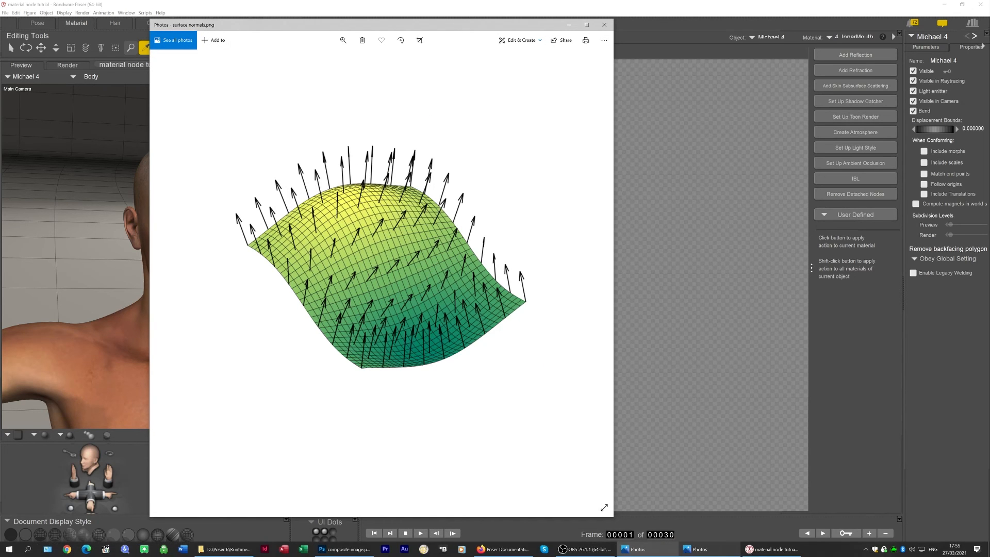
pyautogui.click(570, 26)
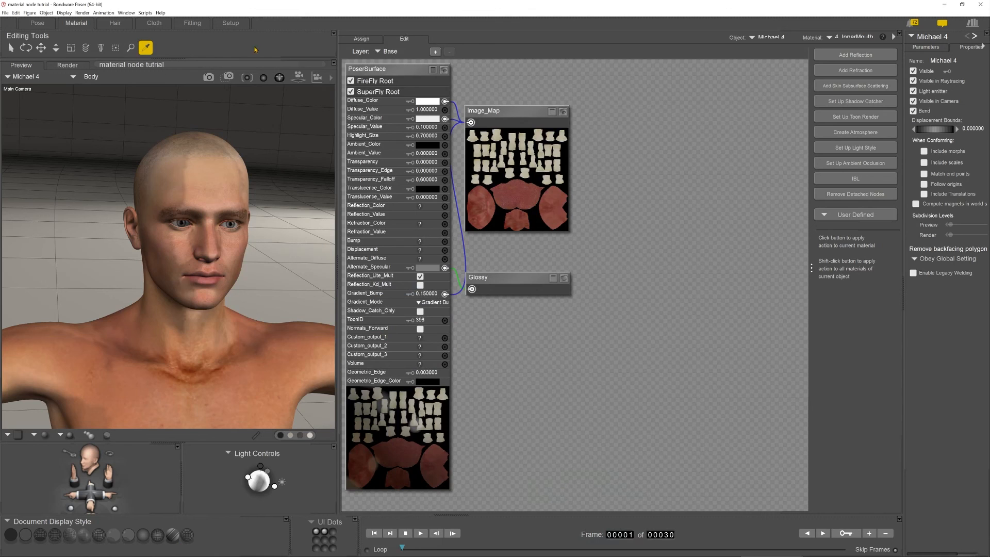
# In the Pose room, pull the Main Camera back to frame the props between the figures and select the large grey bowl.
pyautogui.click(42, 26)
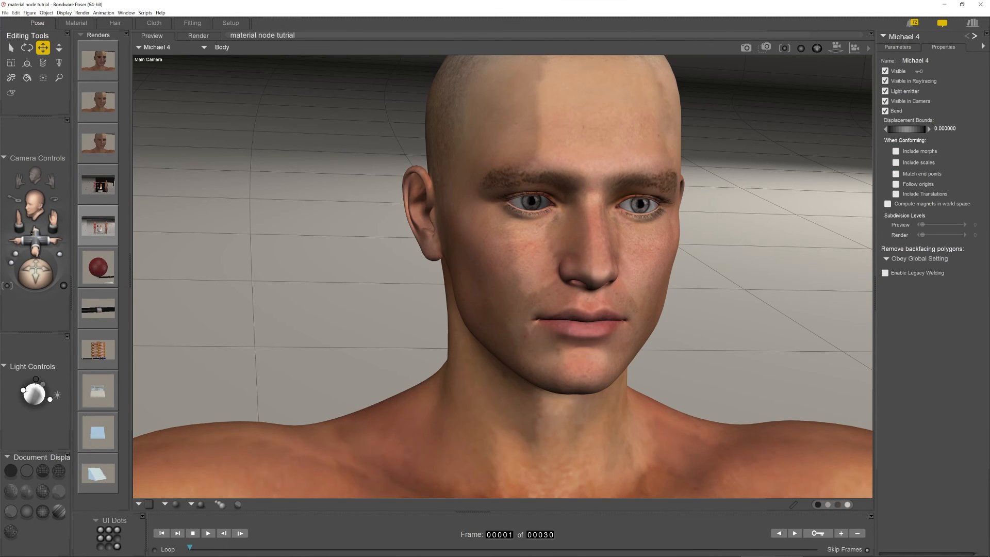
pyautogui.moveTo(35, 241); pyautogui.dragTo(35, 291)
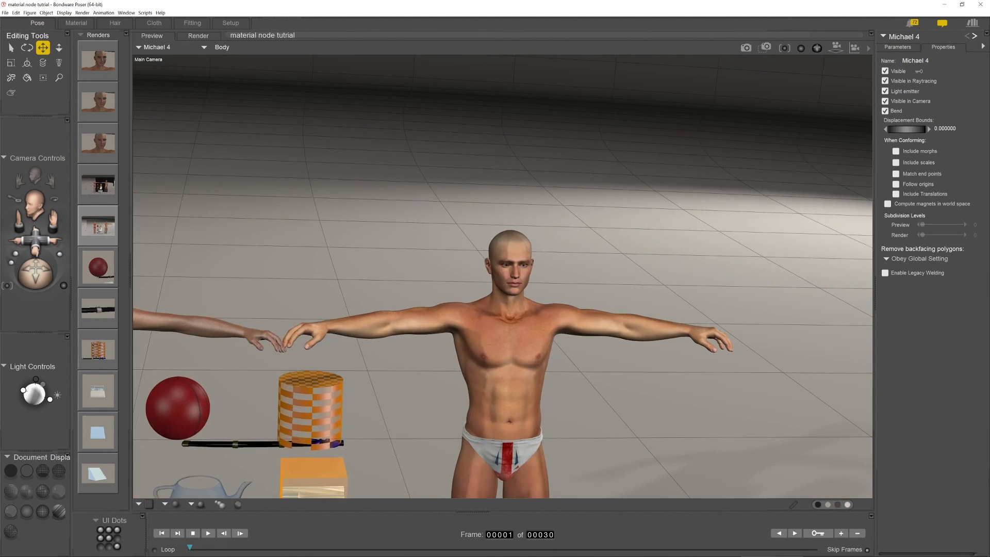
pyautogui.moveTo(53, 220); pyautogui.dragTo(22, 263)
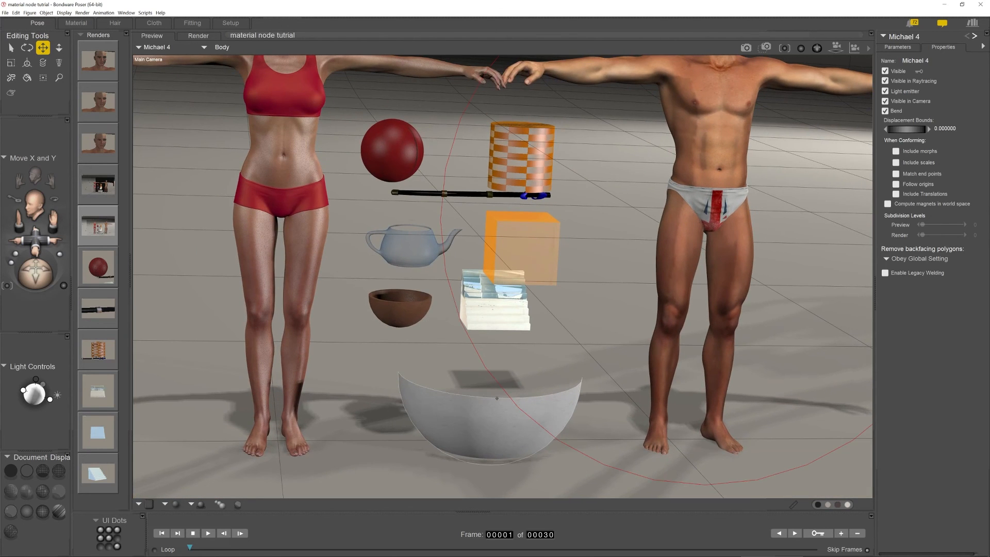
pyautogui.moveTo(567, 375); pyautogui.dragTo(568, 389)
pyautogui.click(559, 396)
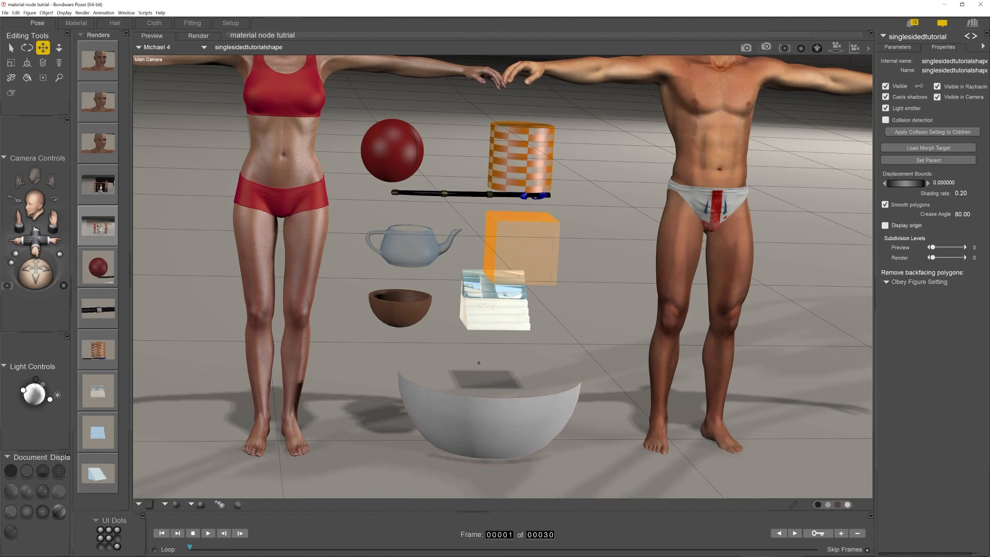
# Set the grey bowl's xRotate to about -6° and move the Main Camera closer to the props.
pyautogui.click(901, 48)
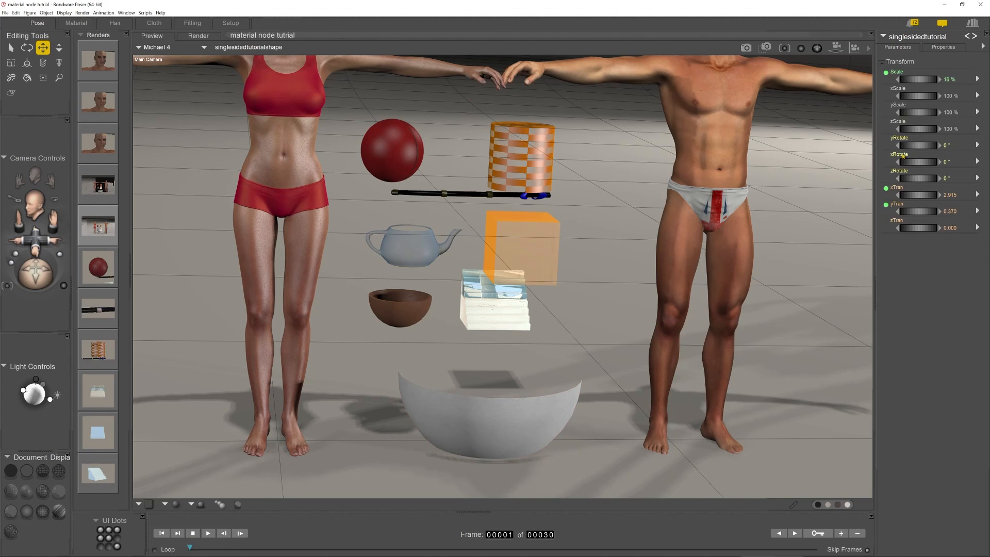
pyautogui.moveTo(919, 162)
pyautogui.mouseDown()
pyautogui.moveTo(879, 162)
pyautogui.moveTo(939, 162)
pyautogui.moveTo(925, 162)
pyautogui.mouseUp()
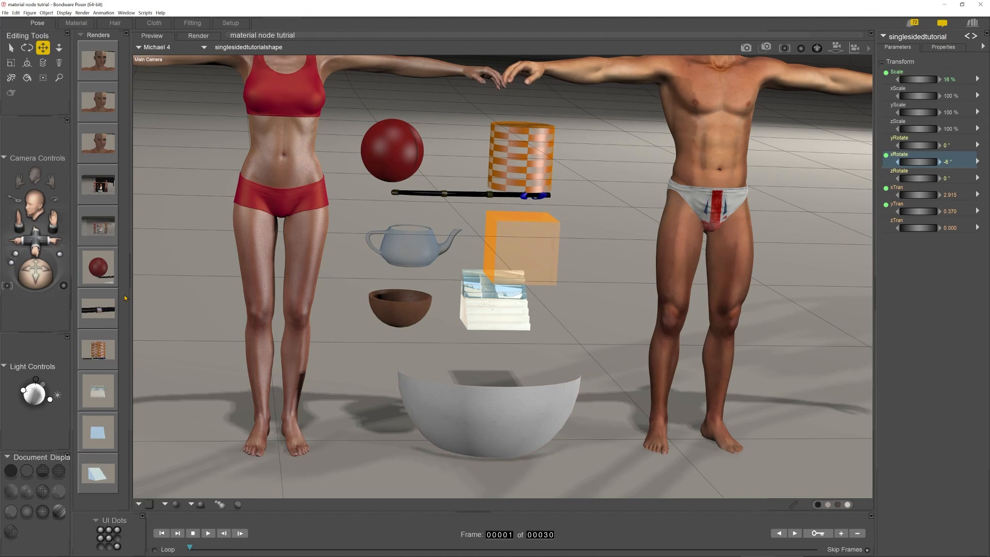
pyautogui.moveTo(36, 240); pyautogui.dragTo(35, 270)
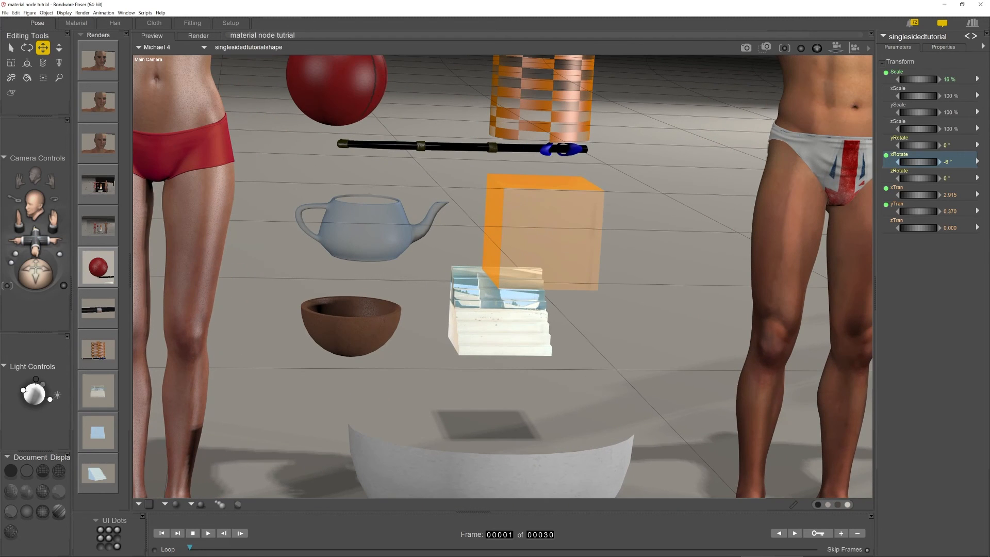
pyautogui.moveTo(53, 220); pyautogui.dragTo(55, 175)
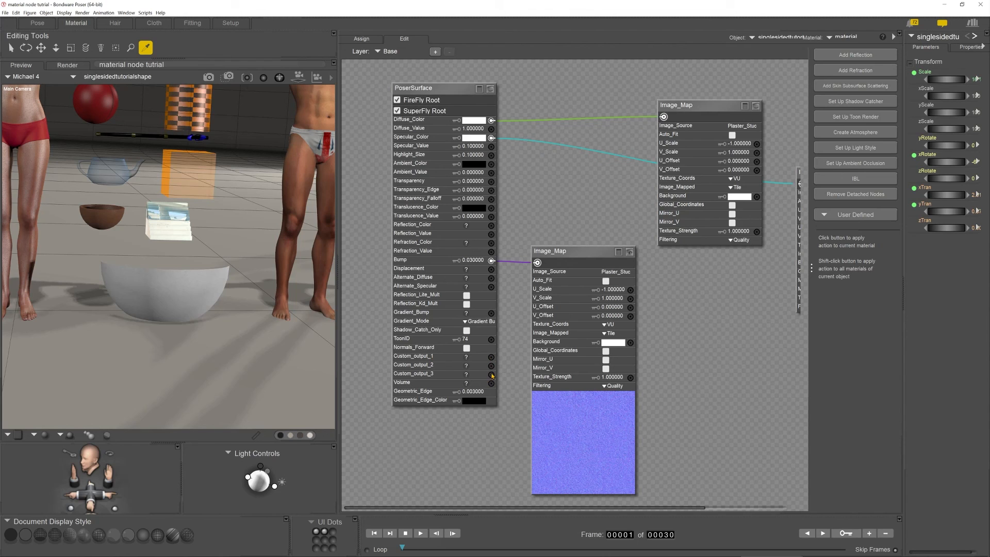
# Show the nodes of Michael 4's SkinTorso material and move the Image_Map_7 node slightly down.
pyautogui.click(324, 105)
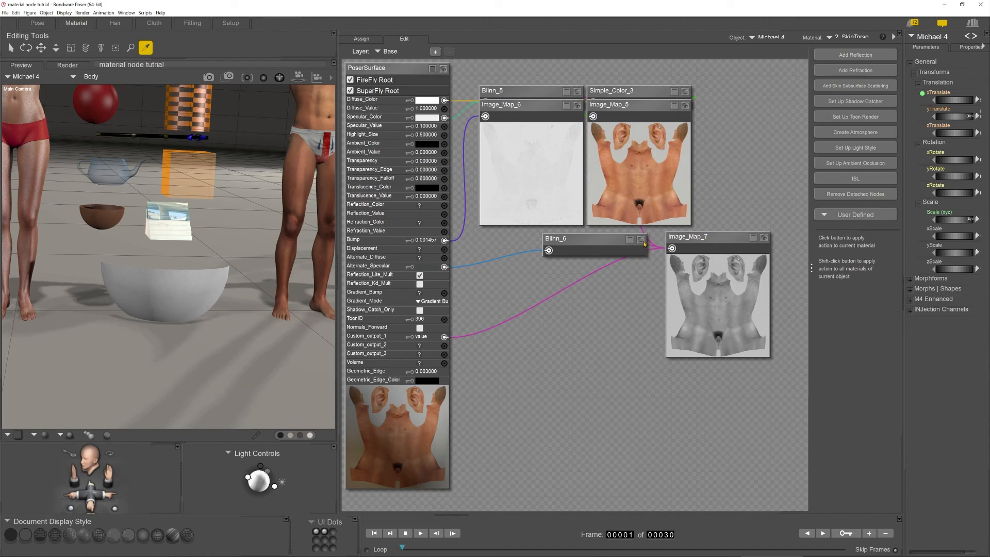
pyautogui.moveTo(700, 240); pyautogui.dragTo(701, 257)
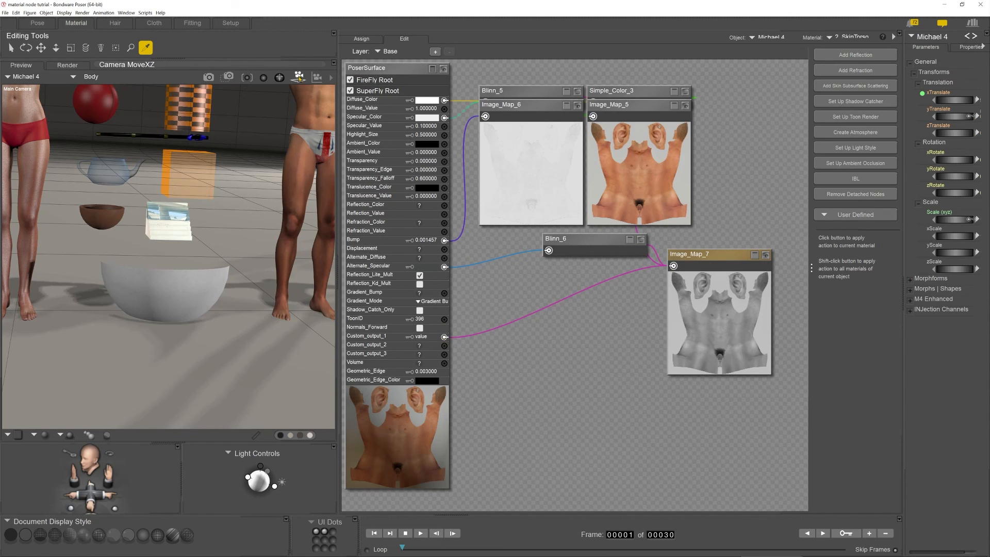
# Examine the Auxiliary render data options in the FireFly render settings, then leave the settings without saving.
pyautogui.click(332, 77)
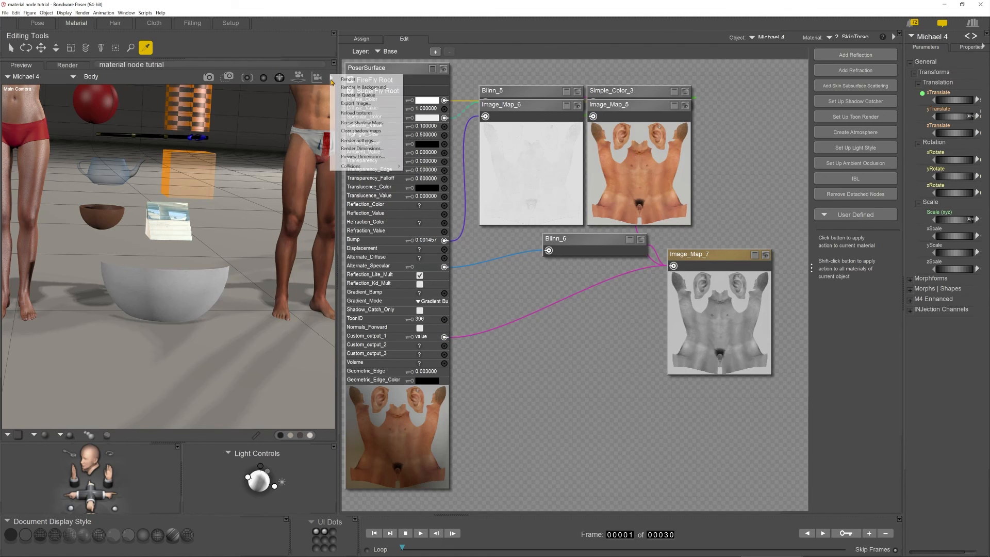
pyautogui.click(365, 141)
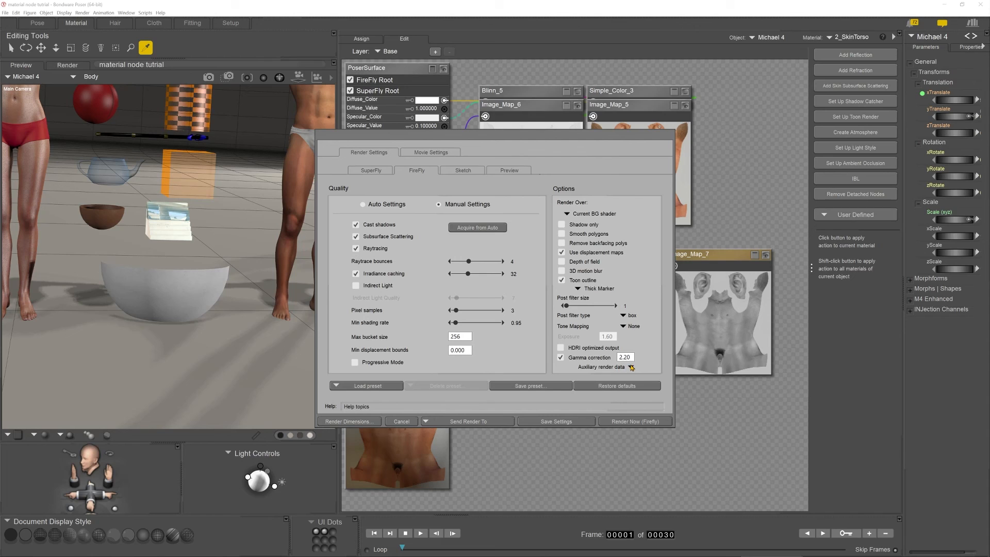
pyautogui.click(631, 368)
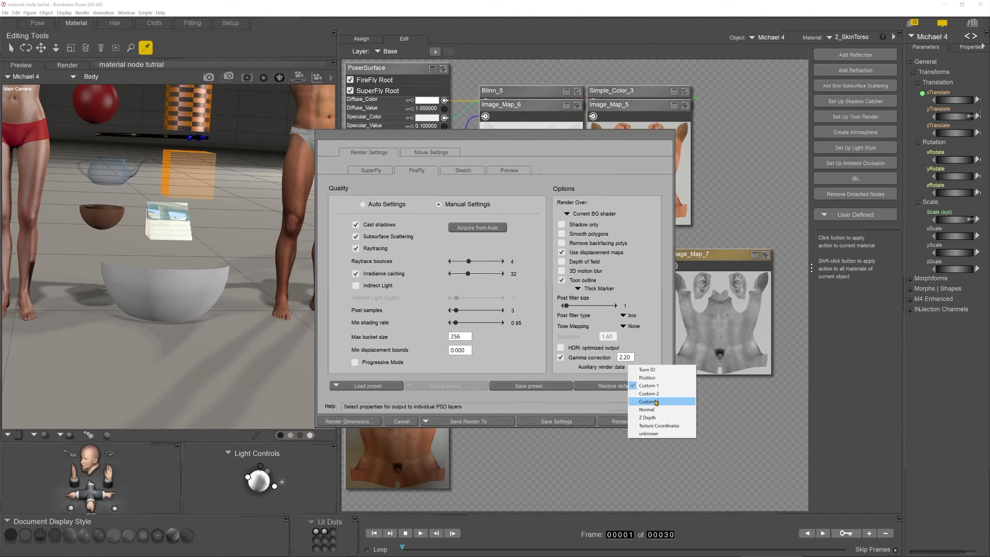
pyautogui.click(658, 170)
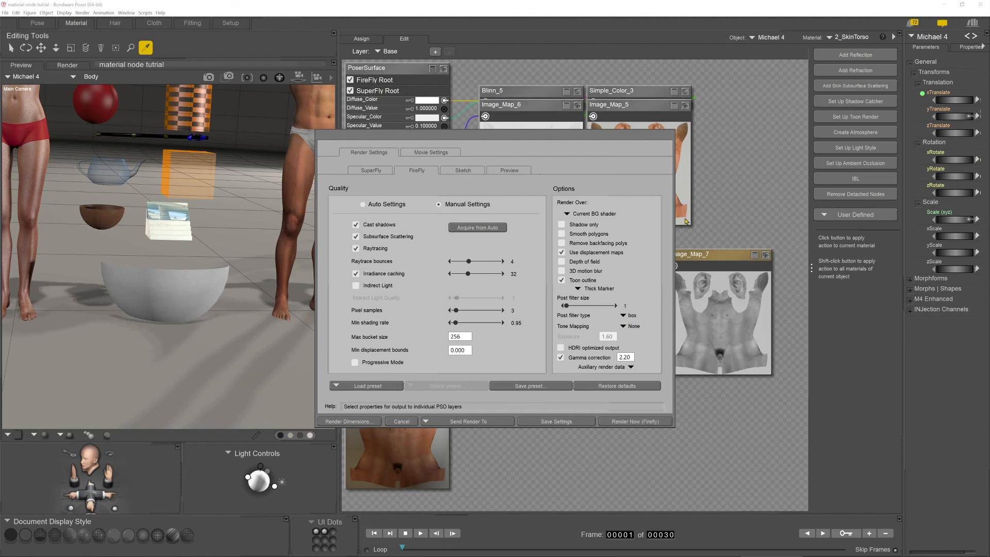
pyautogui.click(401, 421)
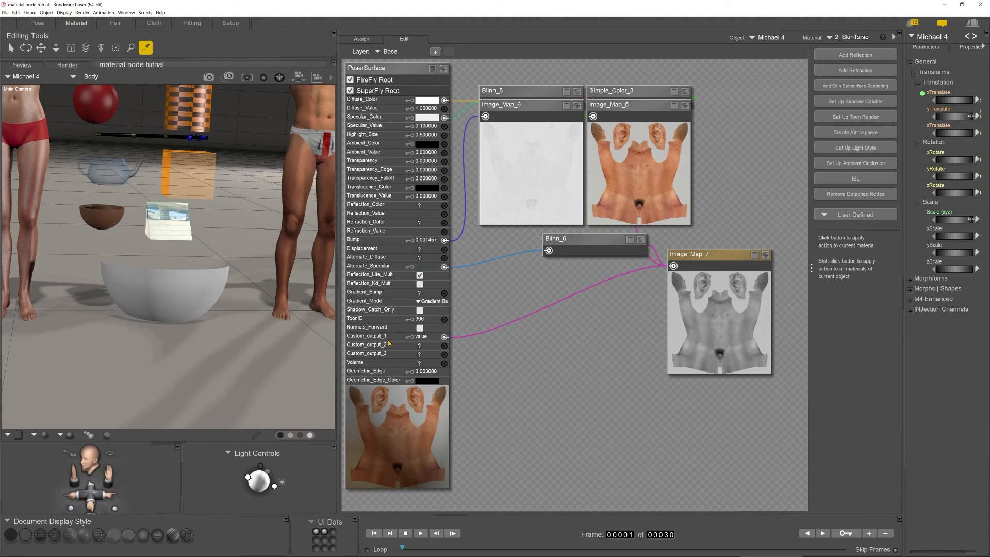
# Show the volumetric teapot's material nodes, select the Volume node and check the special lighting node types without adding one.
pyautogui.click(114, 171)
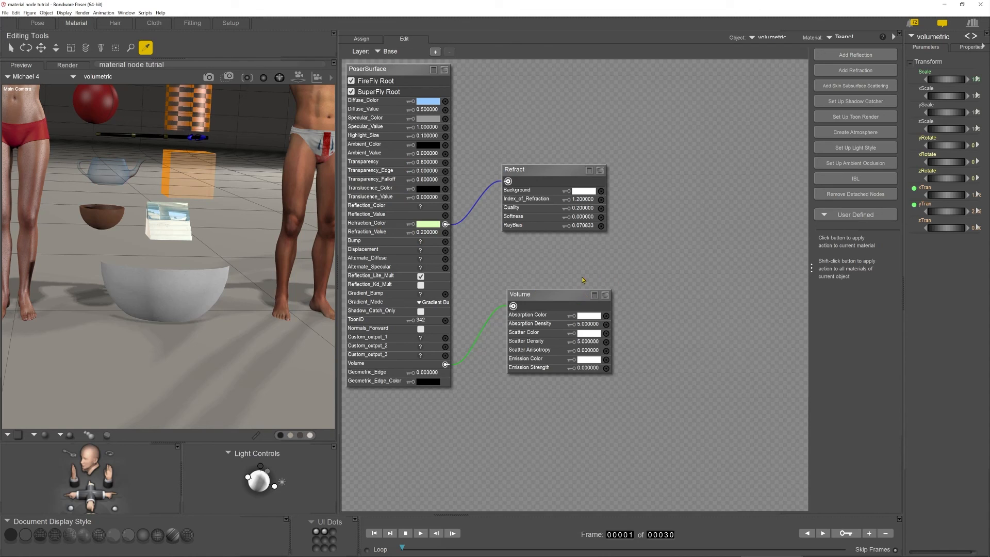
pyautogui.click(551, 298)
pyautogui.rightClick(700, 220)
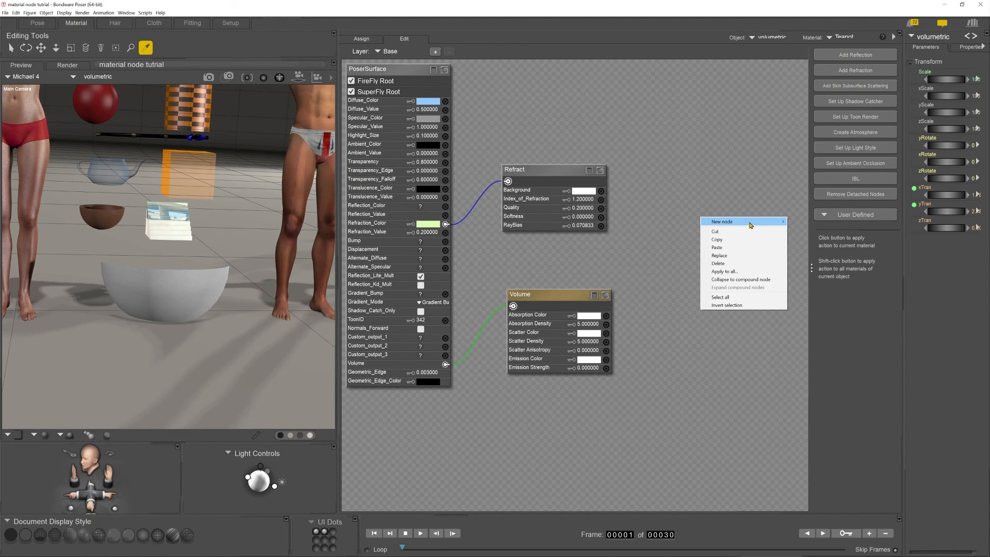
pyautogui.moveTo(754, 222)
pyautogui.moveTo(813, 253)
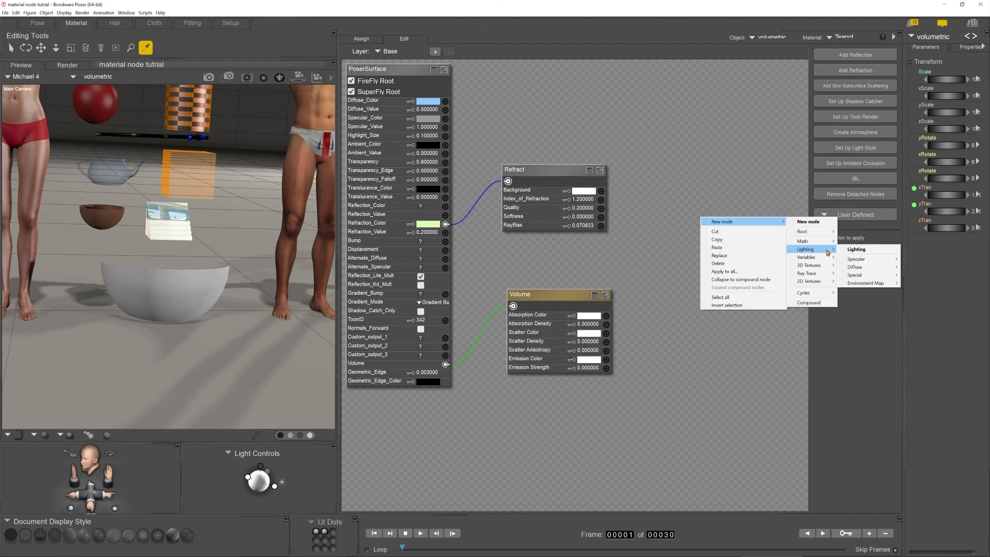
pyautogui.moveTo(867, 277)
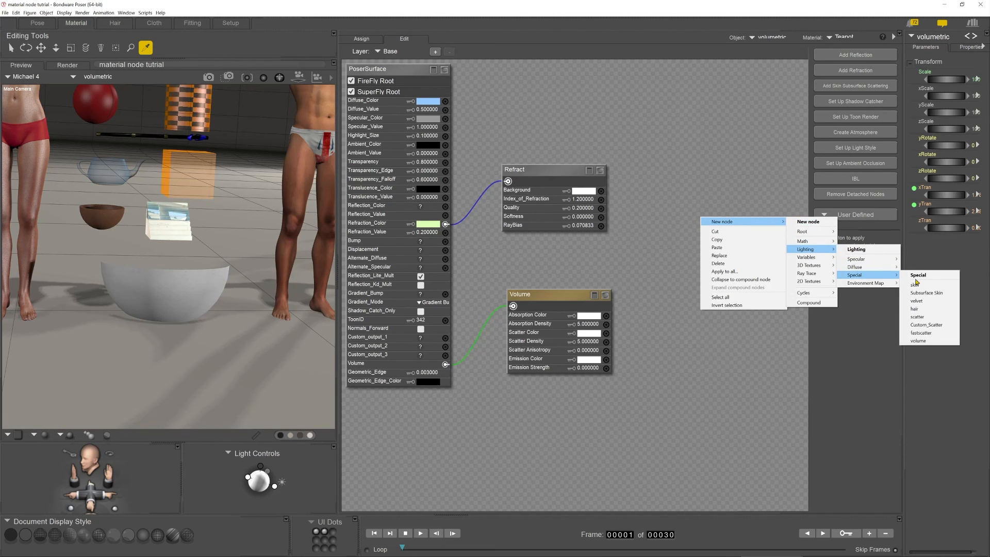
pyautogui.click(706, 391)
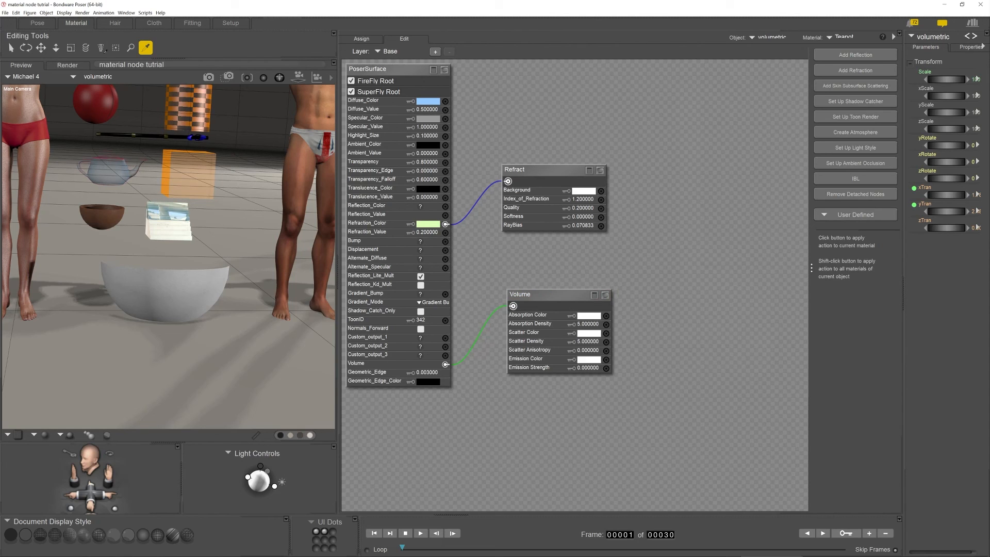
# In the Pose room, pull the Main Camera back from the teapot to frame the props and the figures.
pyautogui.click(251, 79)
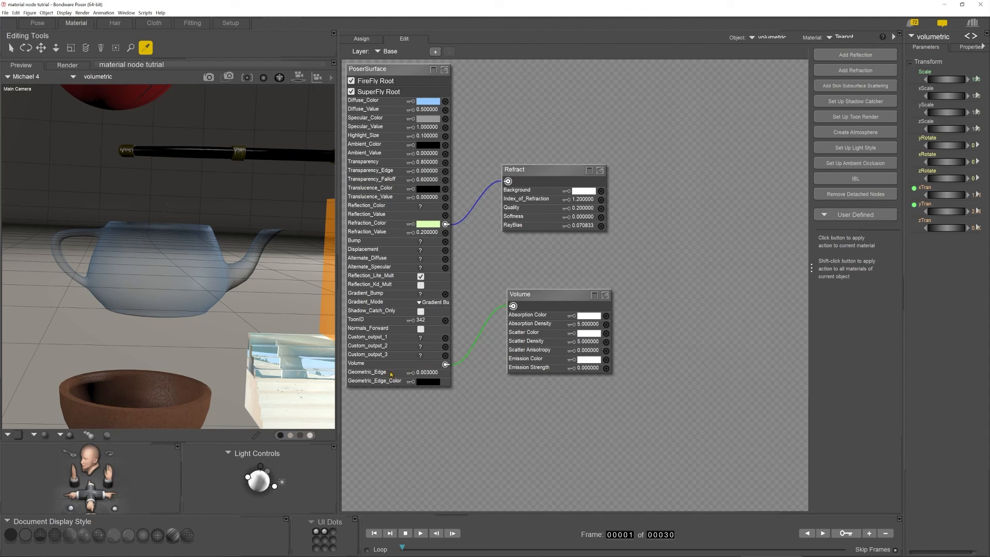
pyautogui.click(38, 23)
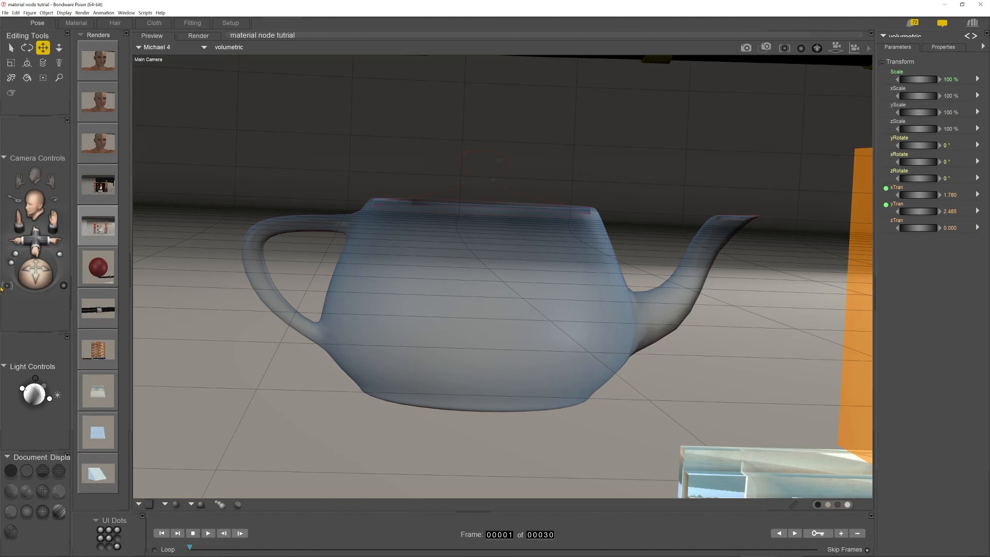
pyautogui.scroll(-10, 503, 277)
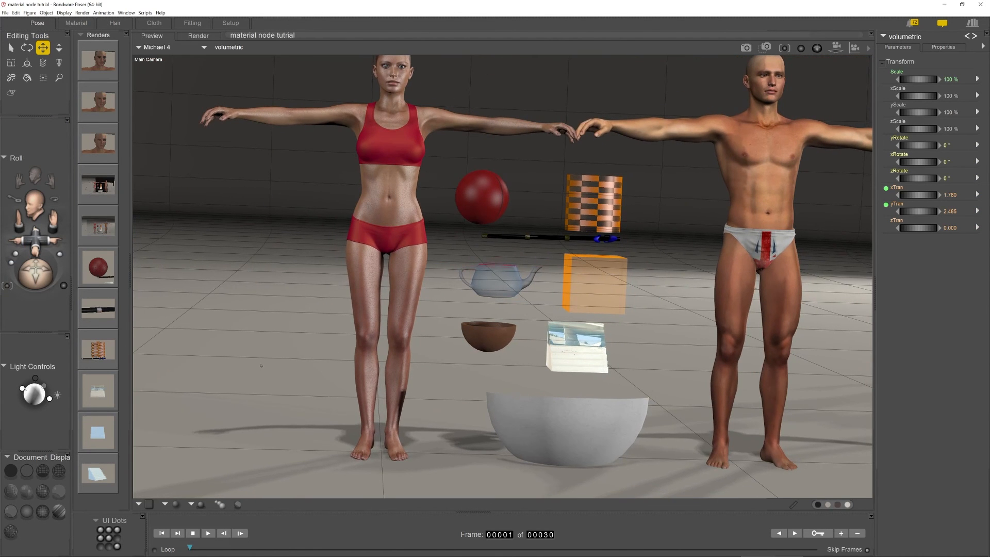
# Enable Geometric Edge Lines in the comic book preview options and move the Main Camera to frame both full figures.
pyautogui.click(238, 505)
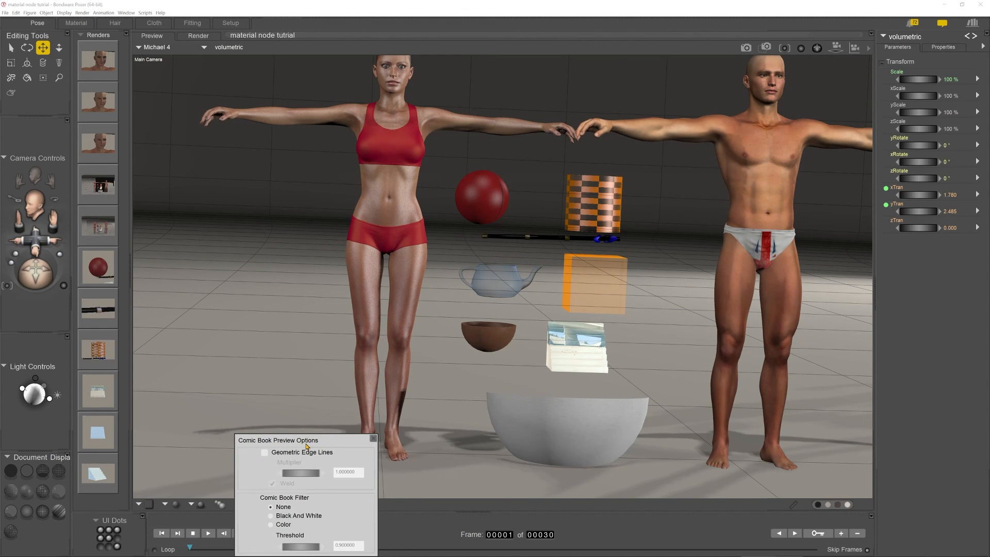
pyautogui.click(263, 453)
pyautogui.click(264, 453)
pyautogui.click(264, 453)
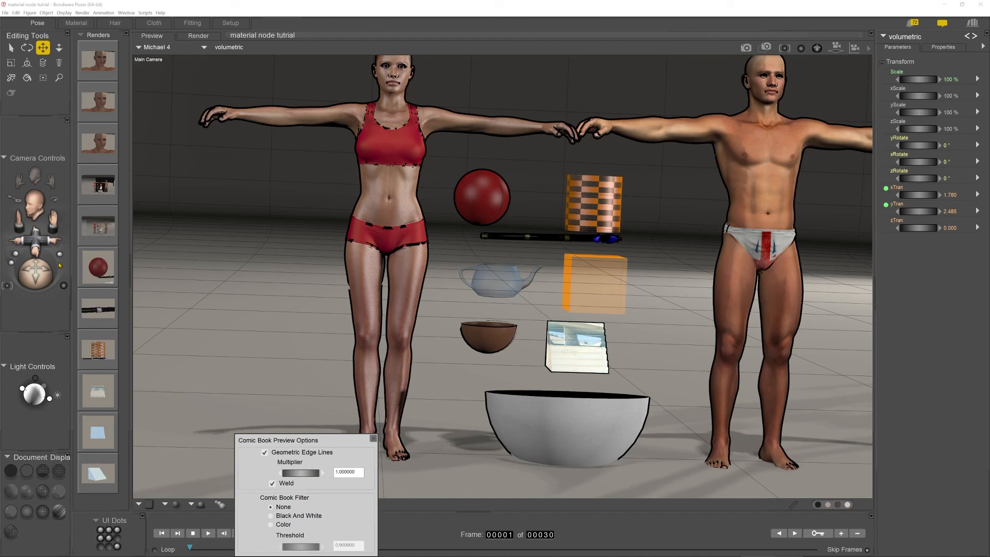
pyautogui.click(373, 438)
pyautogui.moveTo(37, 252)
pyautogui.mouseDown()
pyautogui.moveTo(40, 266)
pyautogui.moveTo(58, 260)
pyautogui.moveTo(43, 251)
pyautogui.moveTo(43, 263)
pyautogui.mouseUp()
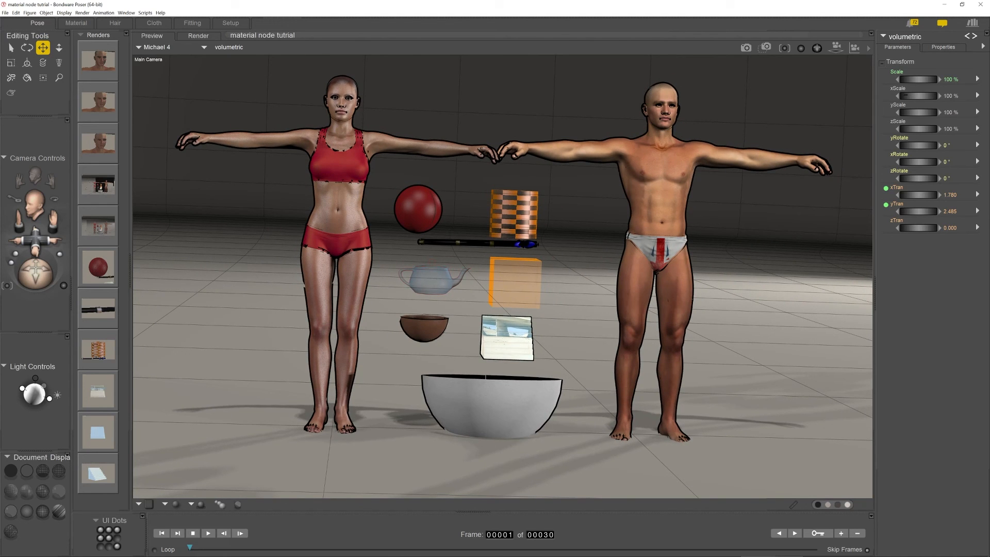
# Examine the Preview renderer's options in the render settings, then leave the settings without saving.
pyautogui.doubleClick(869, 48)
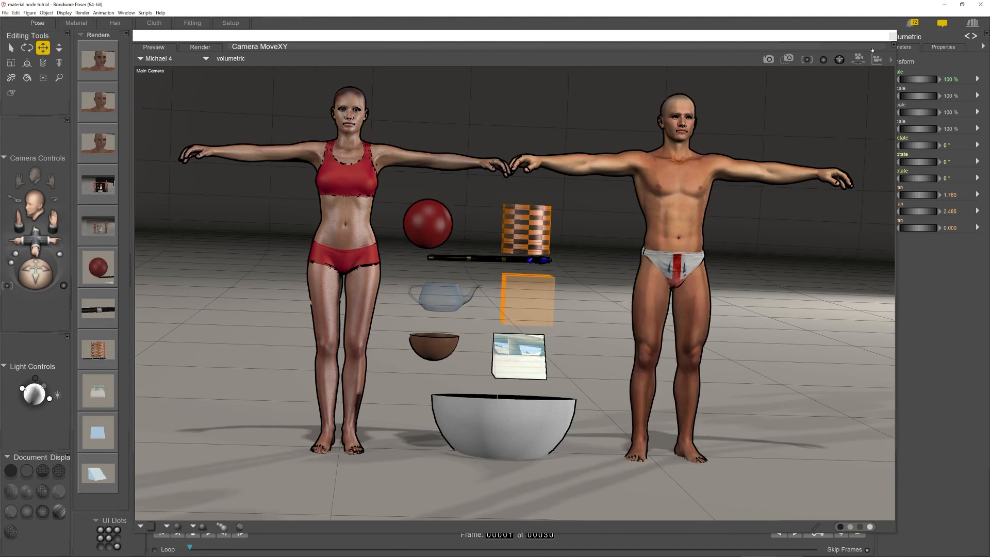
pyautogui.click(891, 60)
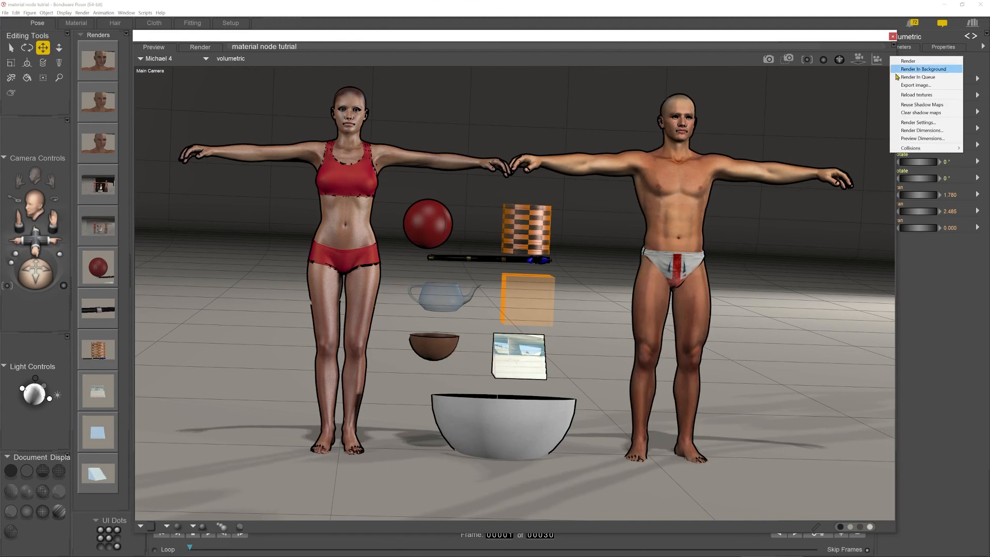
pyautogui.click(910, 123)
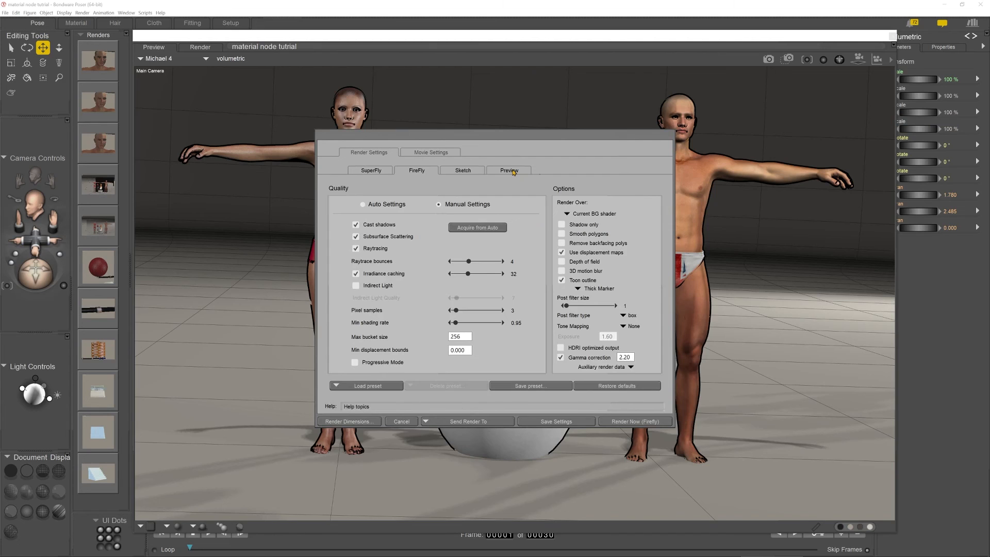
pyautogui.click(512, 171)
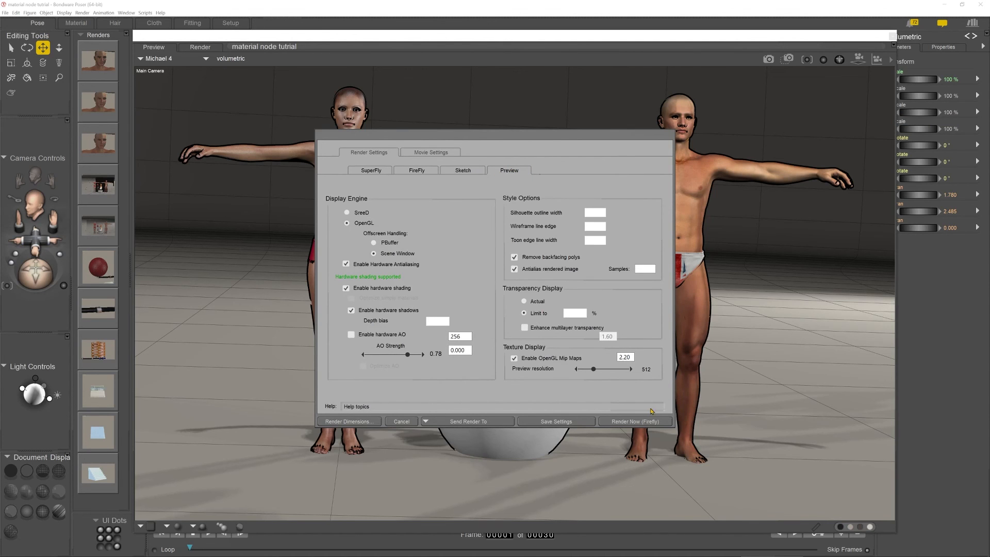
pyautogui.click(402, 421)
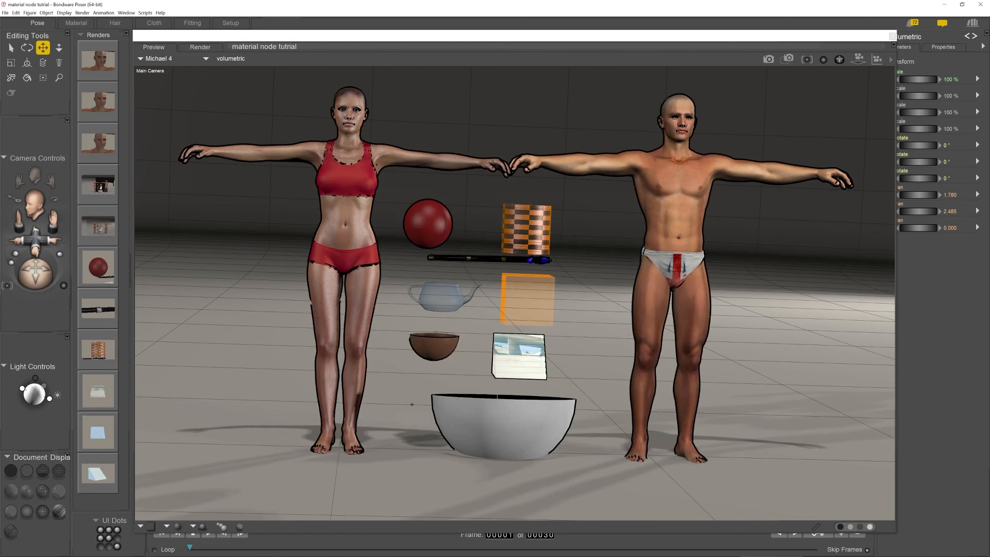
# Restore the saved interface layout so that the floating preview window is docked again.
pyautogui.click(98, 184)
pyautogui.moveTo(377, 36); pyautogui.dragTo(376, 59)
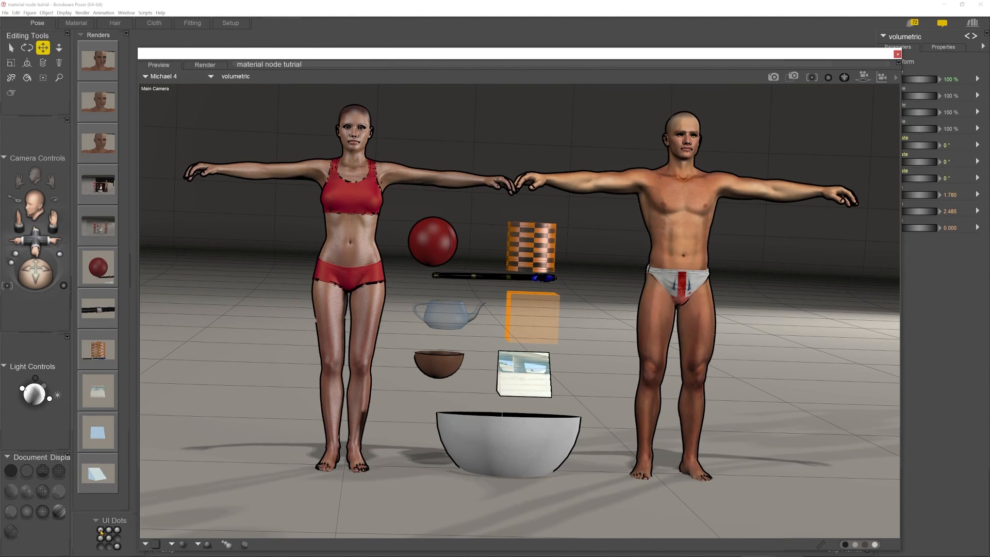
pyautogui.click(101, 531)
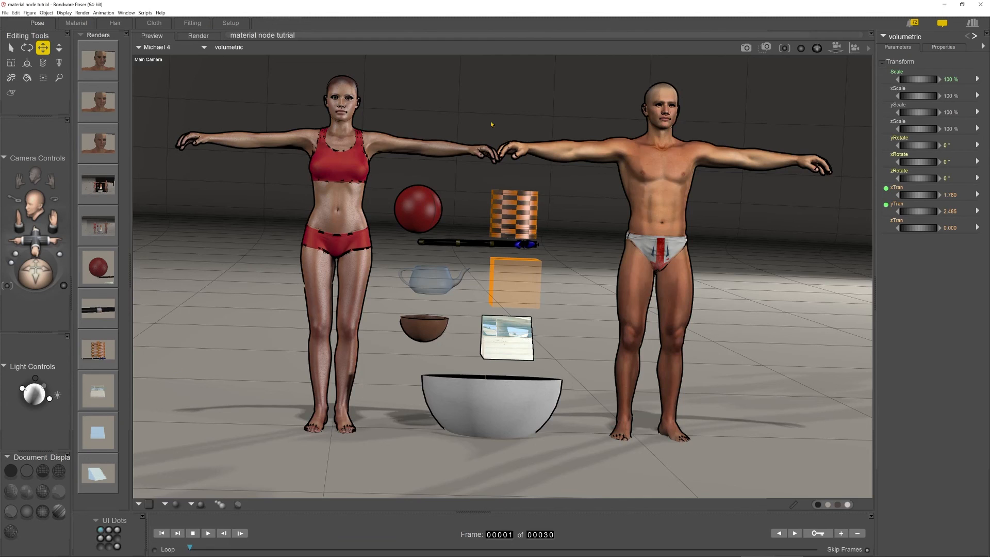
# Examine the renderer choices in the movie settings, keep Preview selected and leave without saving.
pyautogui.click(104, 12)
pyautogui.click(108, 24)
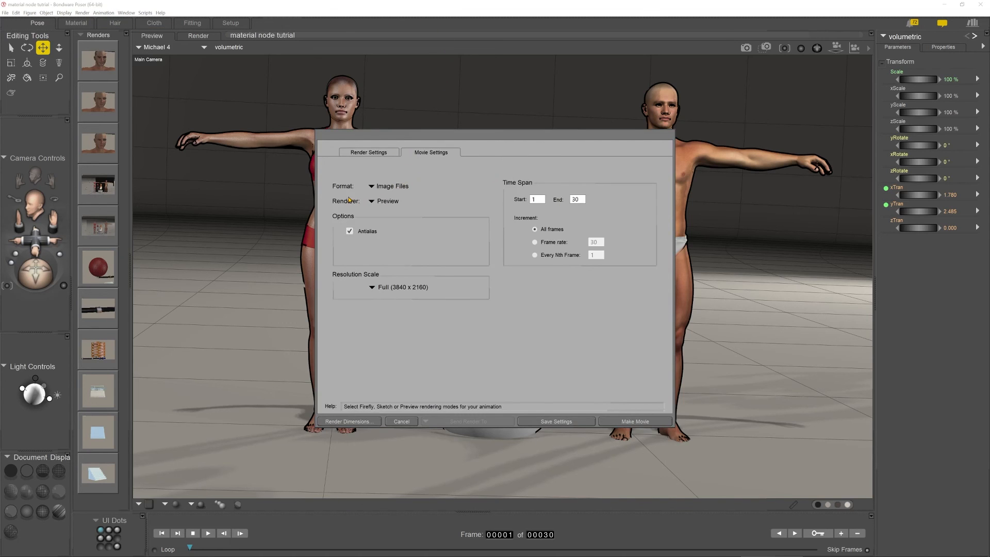
pyautogui.click(390, 205)
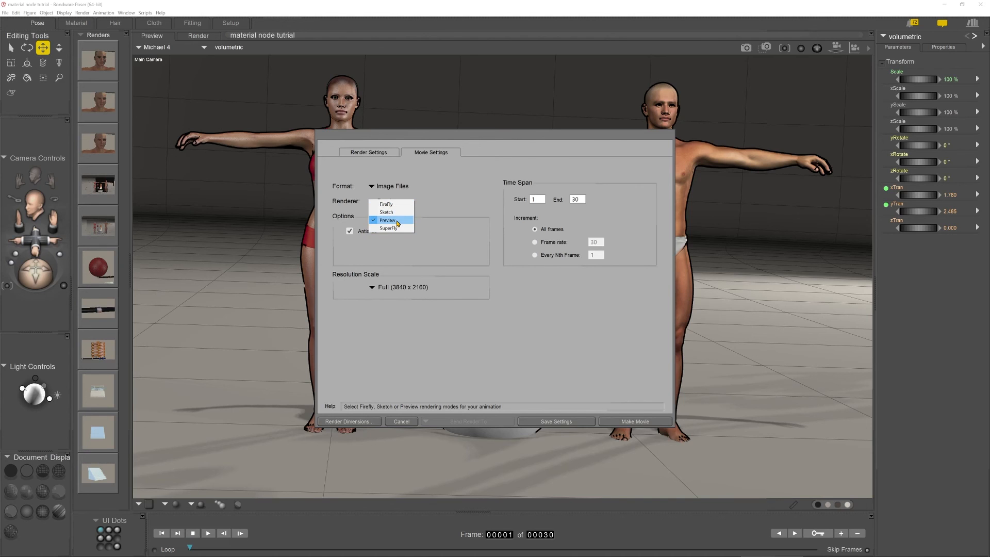
pyautogui.click(487, 368)
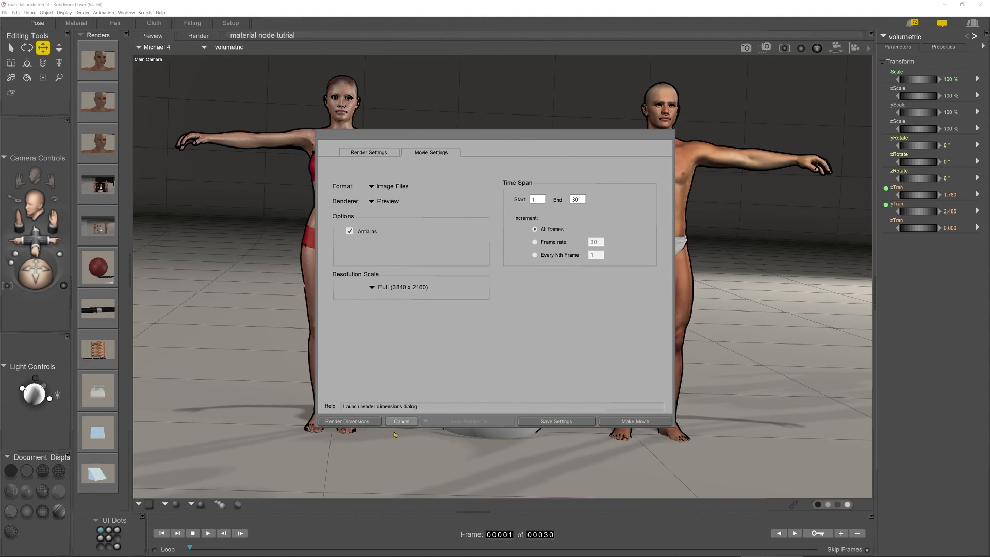
pyautogui.click(406, 421)
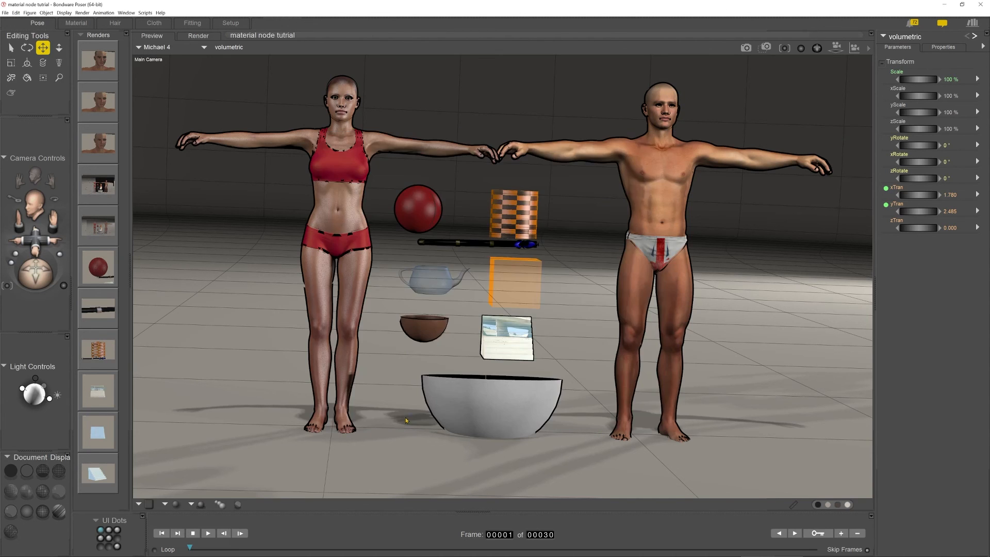
# Review the comic book preview options, then return to the teapot's PoserSurface node in the Material room.
pyautogui.click(239, 505)
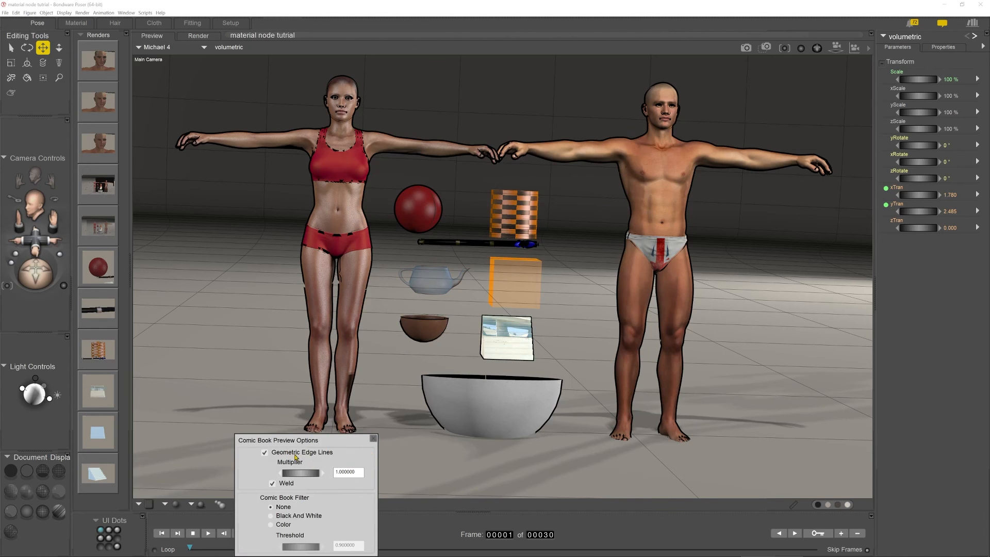
pyautogui.click(374, 438)
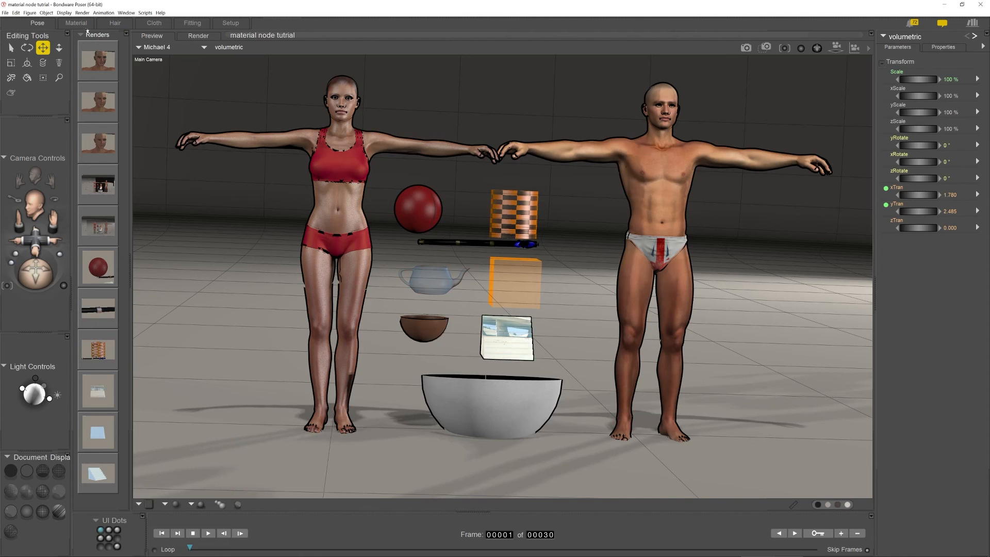
pyautogui.click(76, 23)
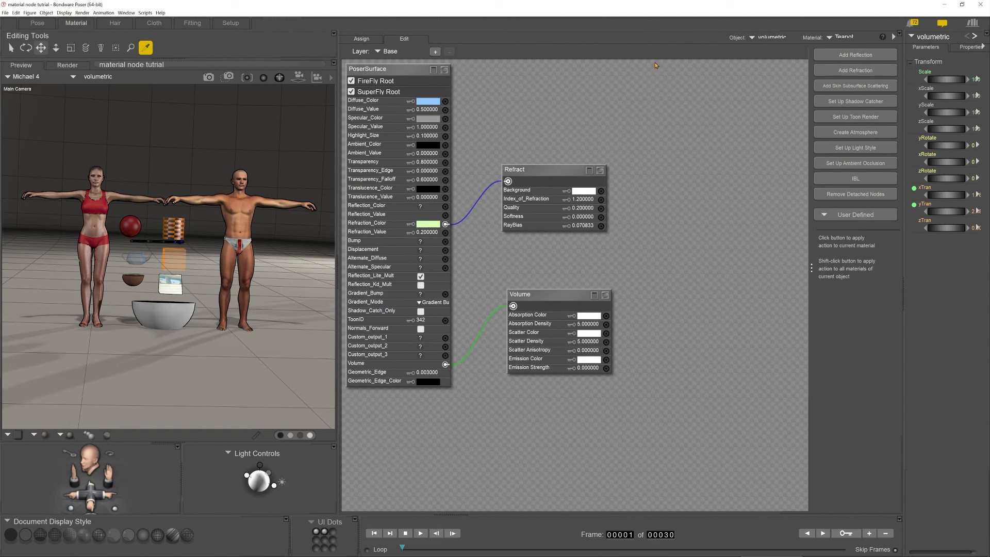
pyautogui.click(398, 70)
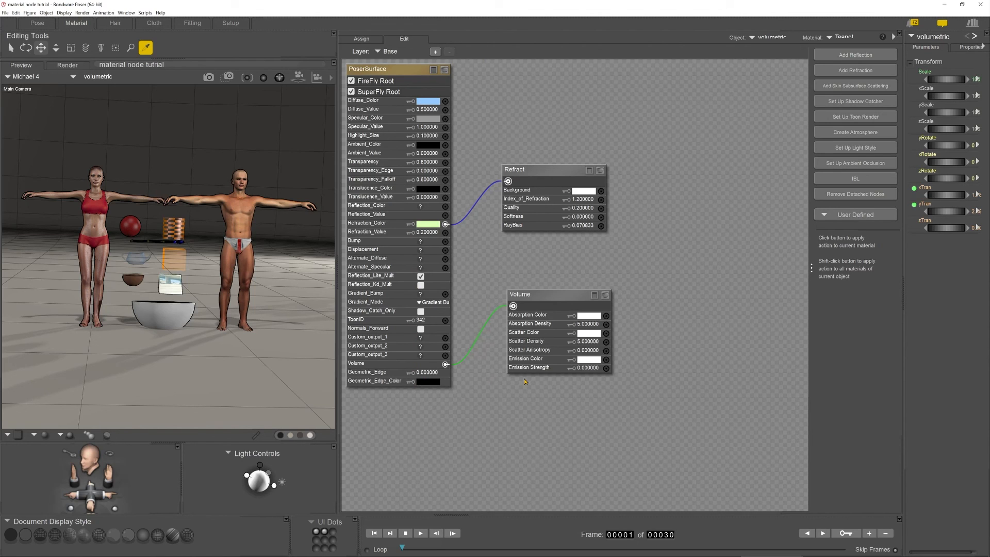
pyautogui.moveTo(648, 555)
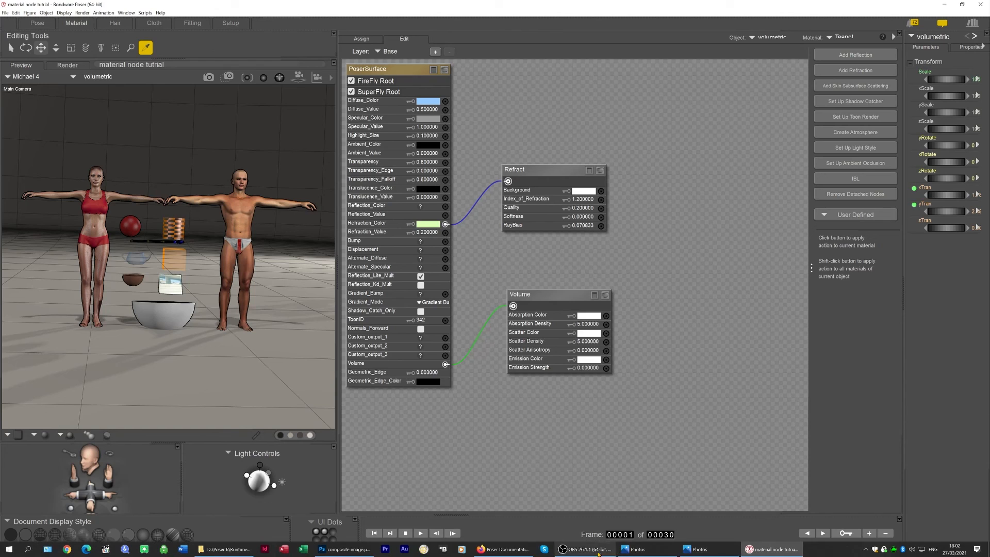
pyautogui.click(576, 551)
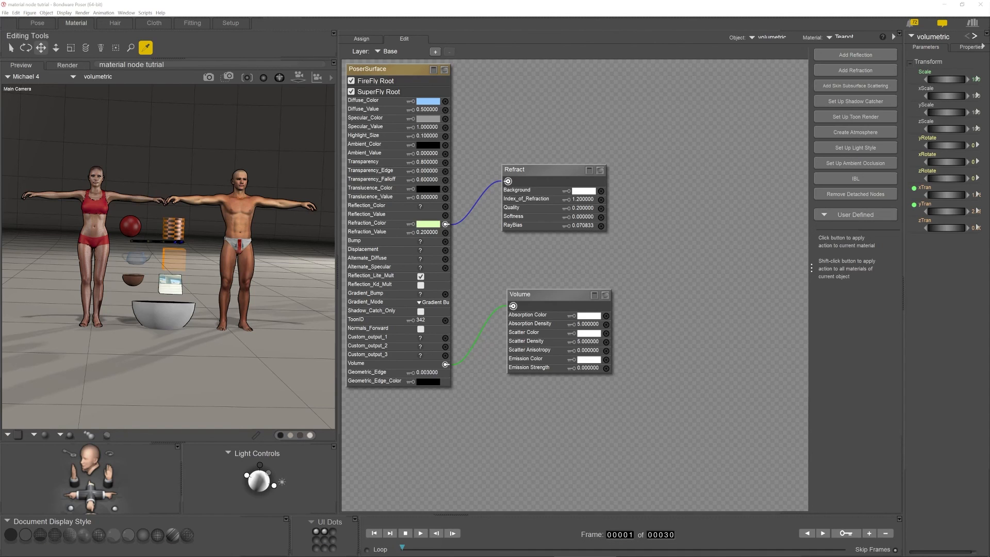